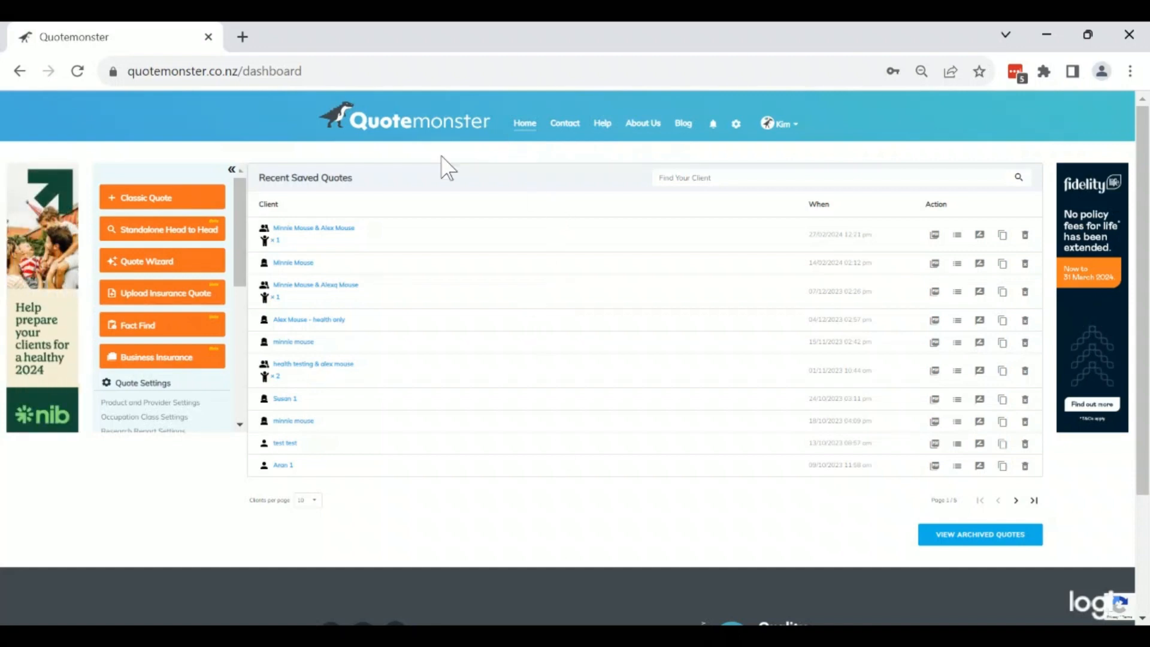
# - Start a Classic Quote and enter the first adult's first and last name
pyautogui.click(167, 199)
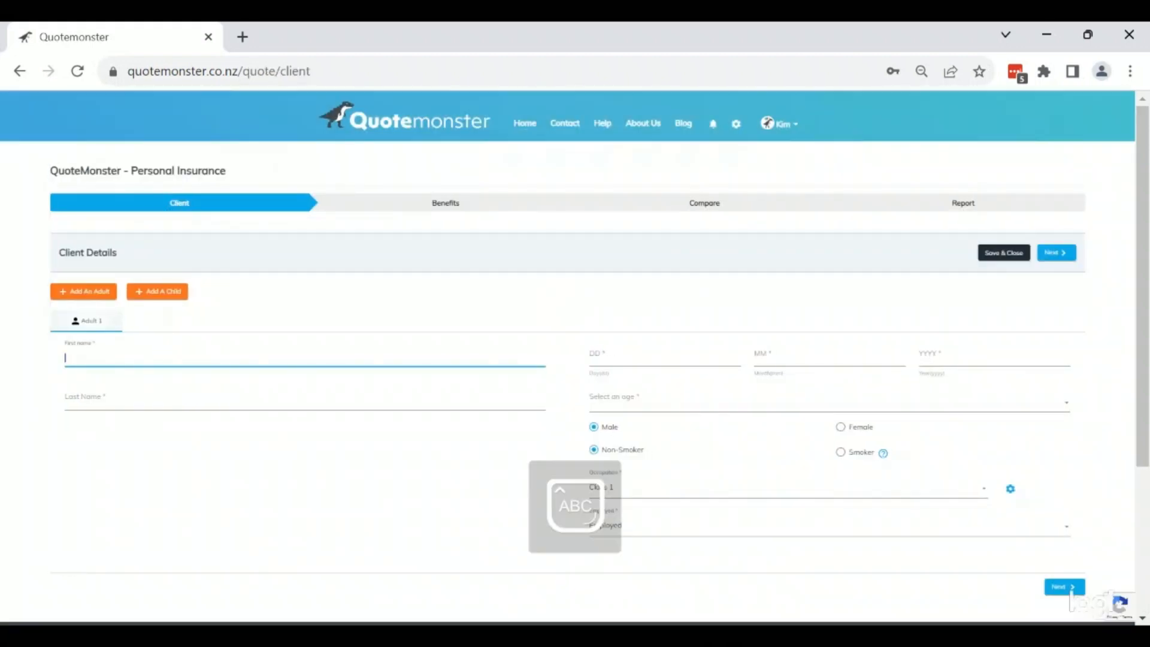
pyautogui.write('Minnie')
pyautogui.press('Tab')
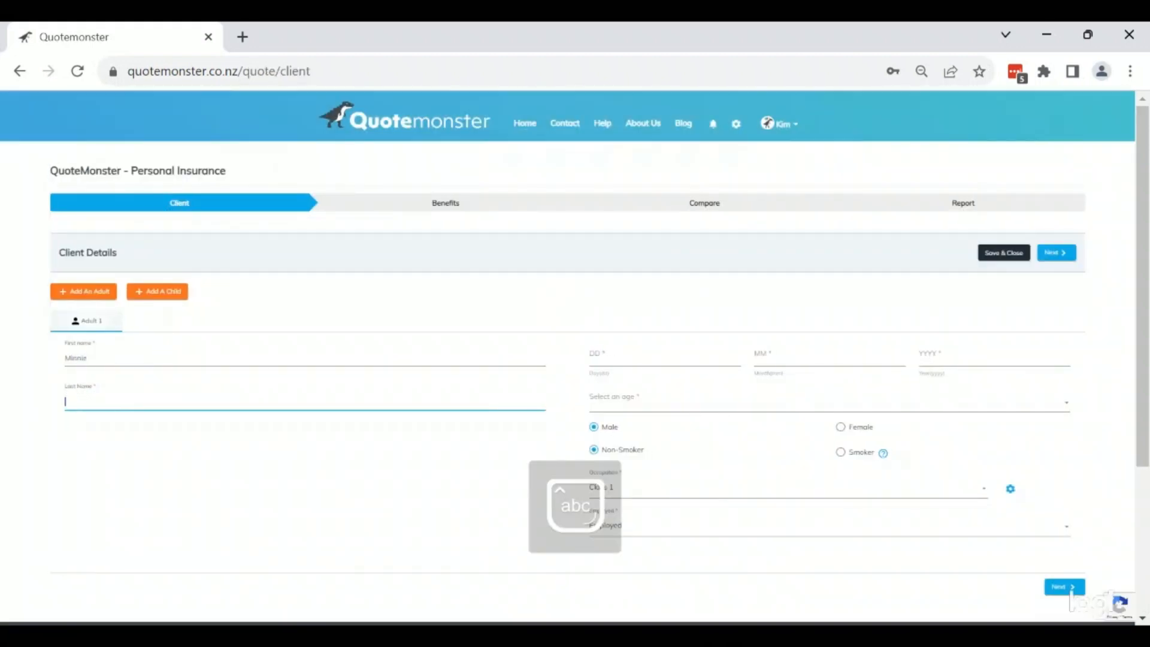
pyautogui.write('Mouse')
pyautogui.press('Return')
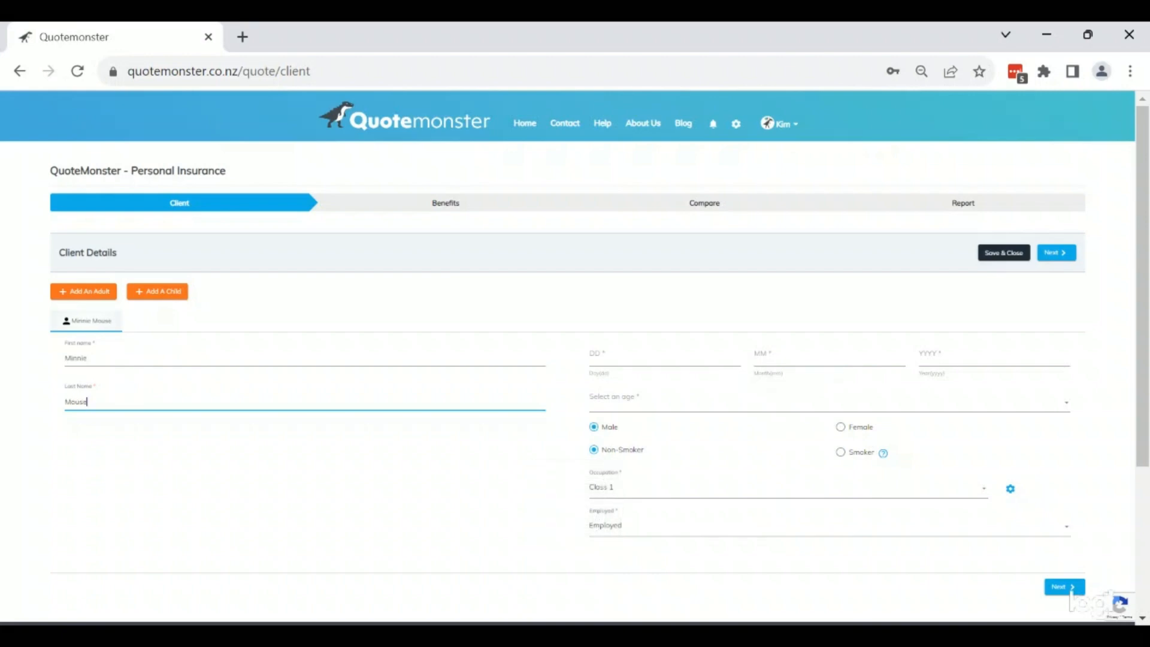
# - Set the first adult's age to 37 and gender to Female
pyautogui.click(644, 408)
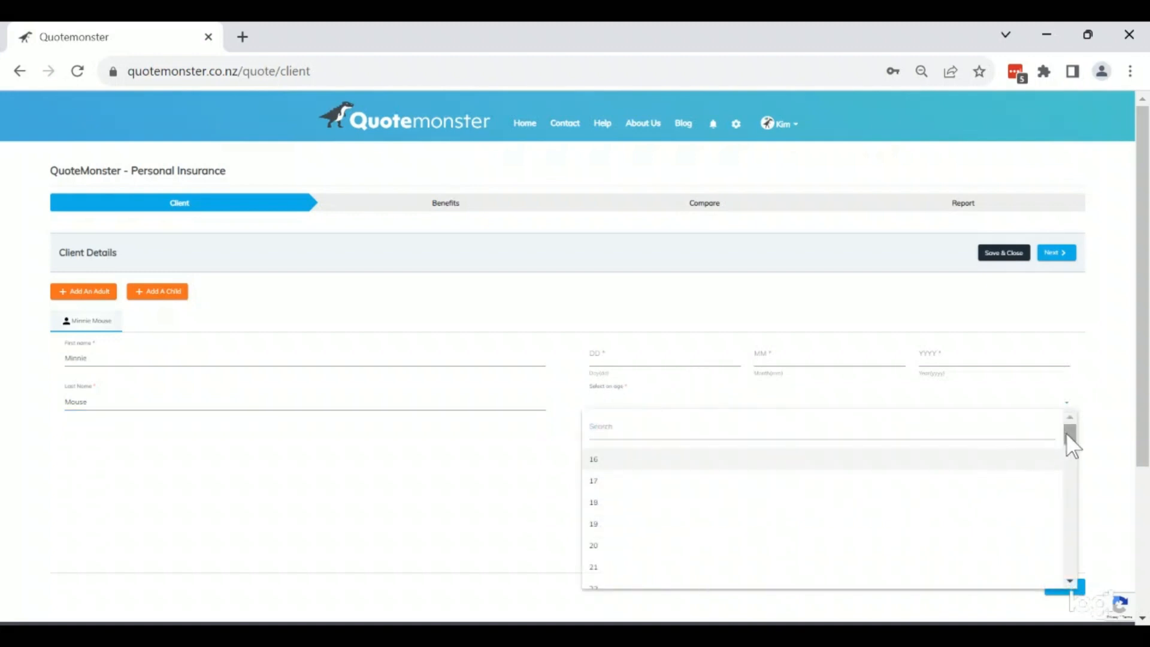
pyautogui.moveTo(1069, 432); pyautogui.dragTo(1070, 486)
pyautogui.click(709, 503)
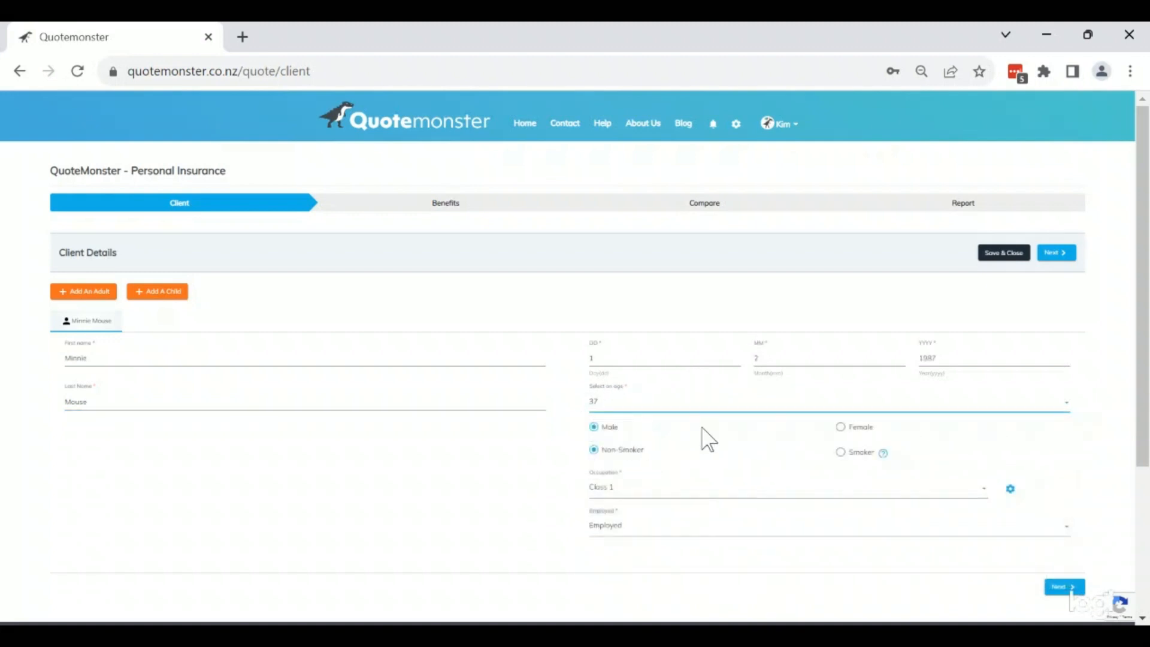
pyautogui.click(840, 427)
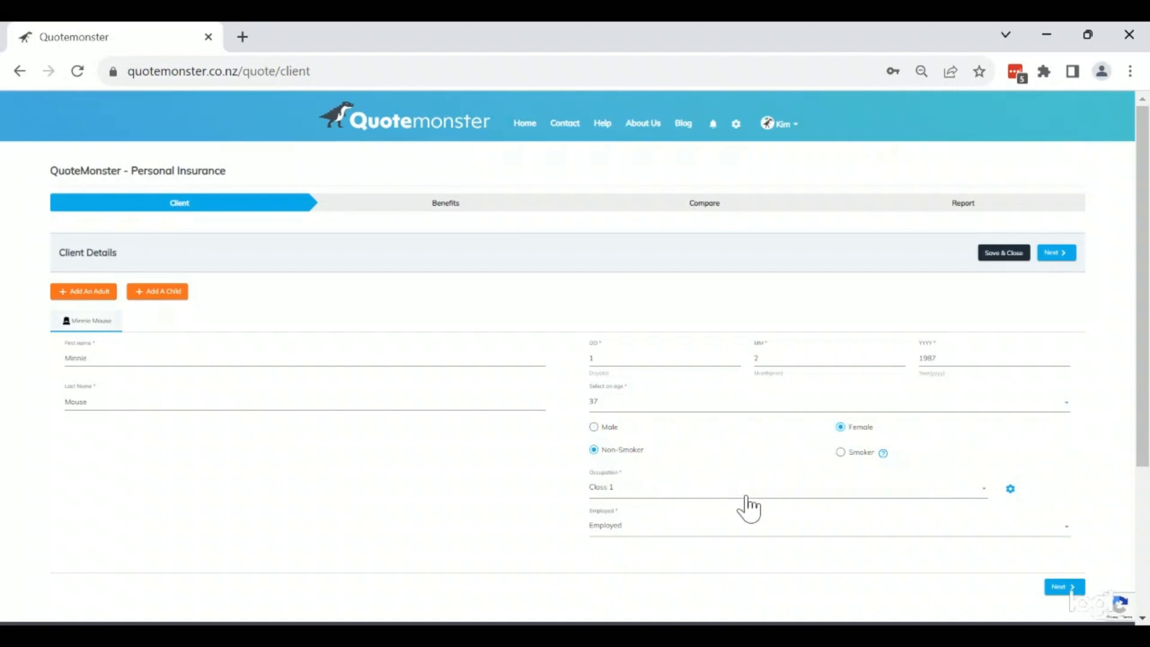
# - Review the first adult's occupation class settings for each insurer and close them without saving
pyautogui.click(1010, 488)
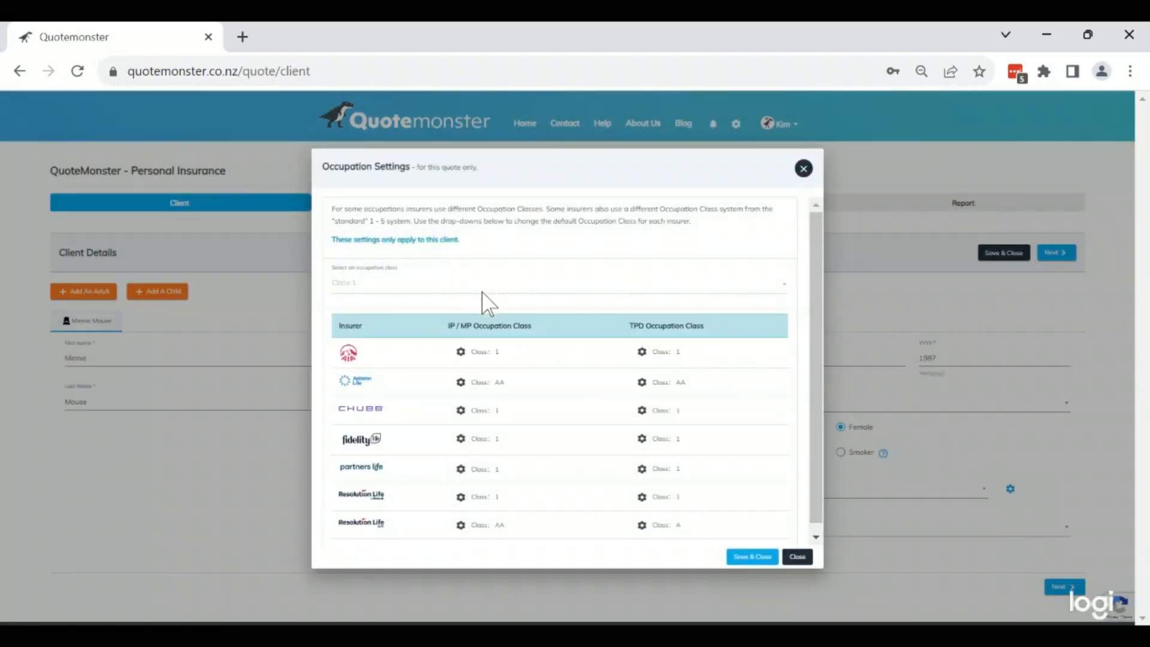
pyautogui.moveTo(813, 339); pyautogui.dragTo(810, 373)
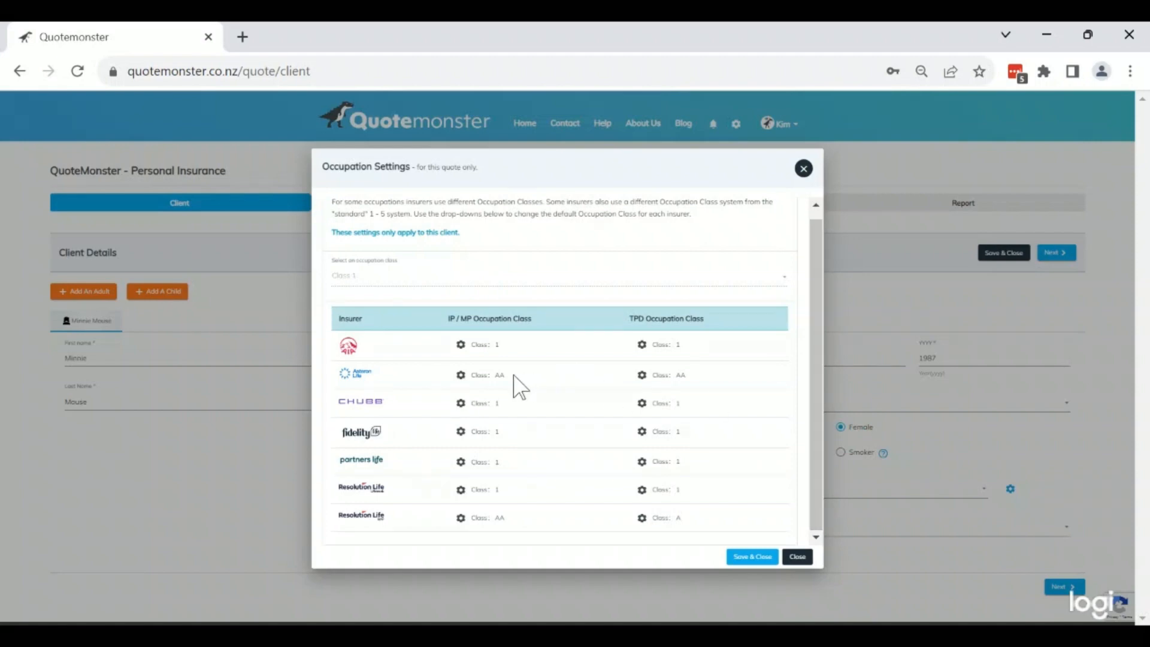
pyautogui.click(794, 558)
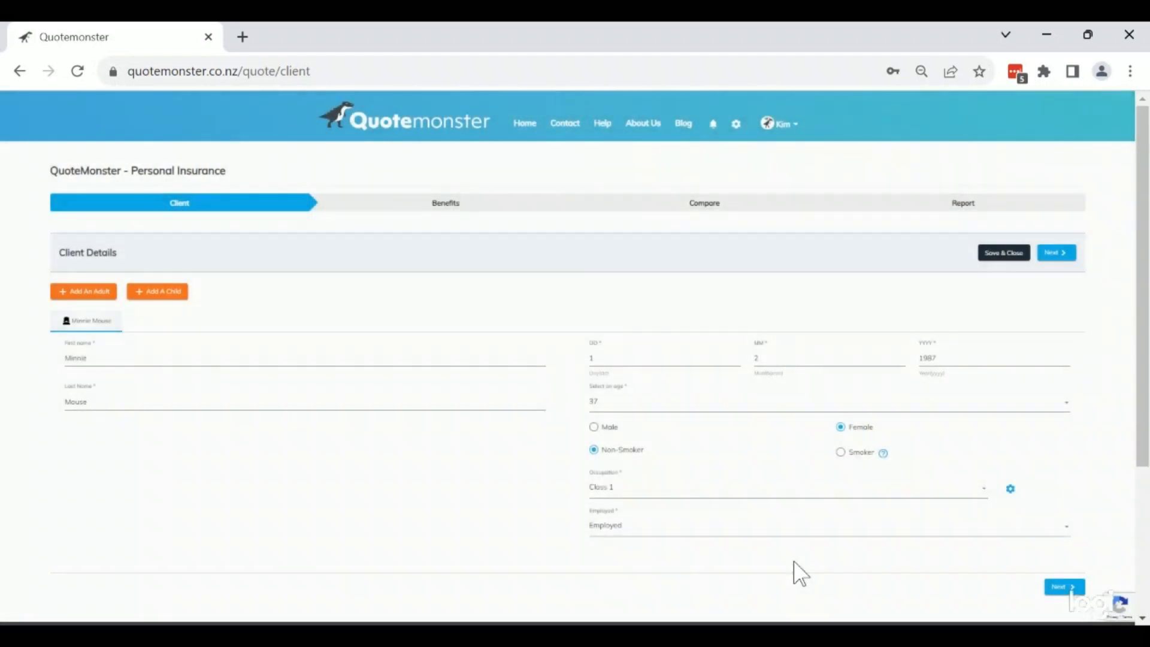
# - Add a second adult, enter their first and last name, and set the age to 31
pyautogui.click(105, 296)
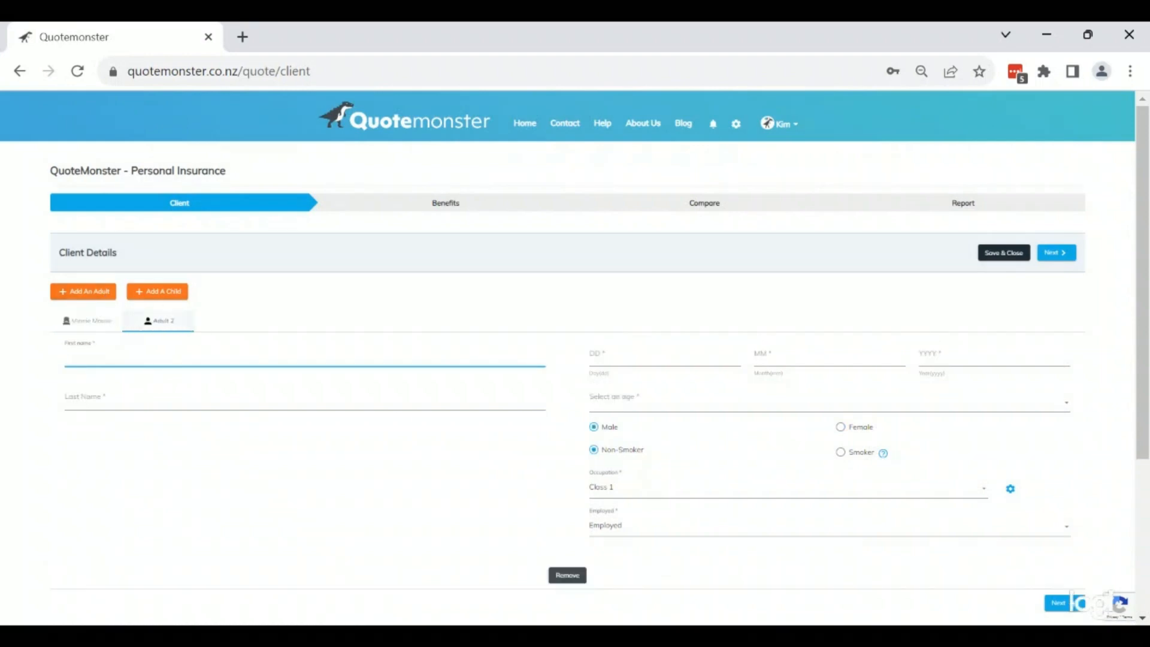
pyautogui.press('capslock')
pyautogui.write('Alex')
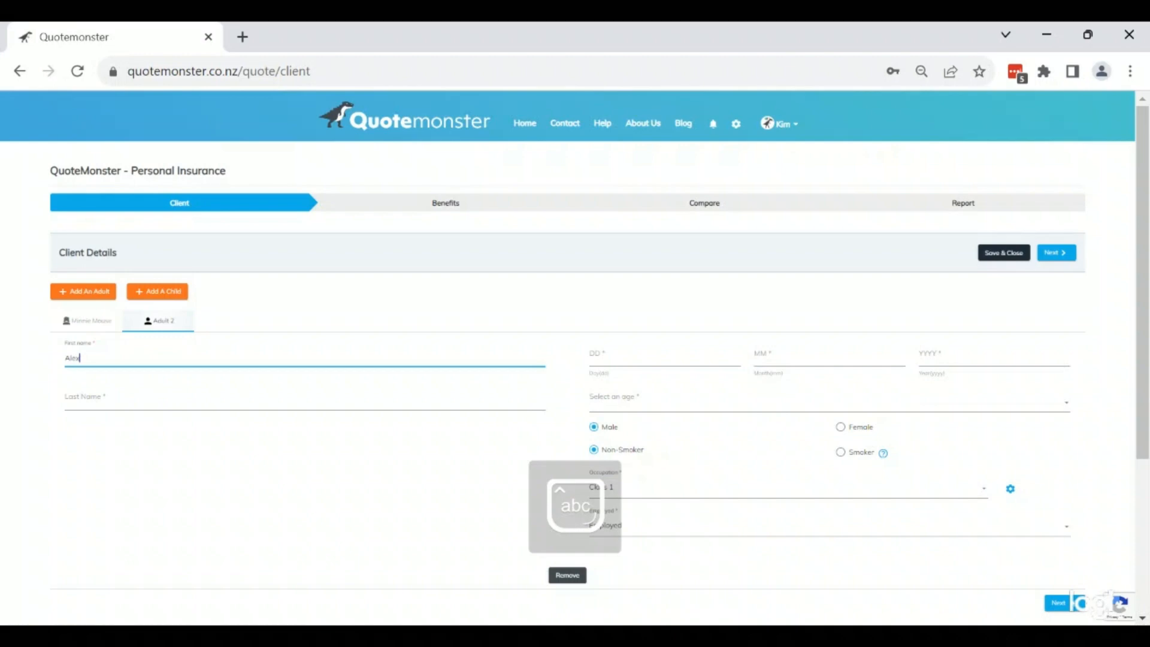
pyautogui.press('Tab')
pyautogui.write('Mouse')
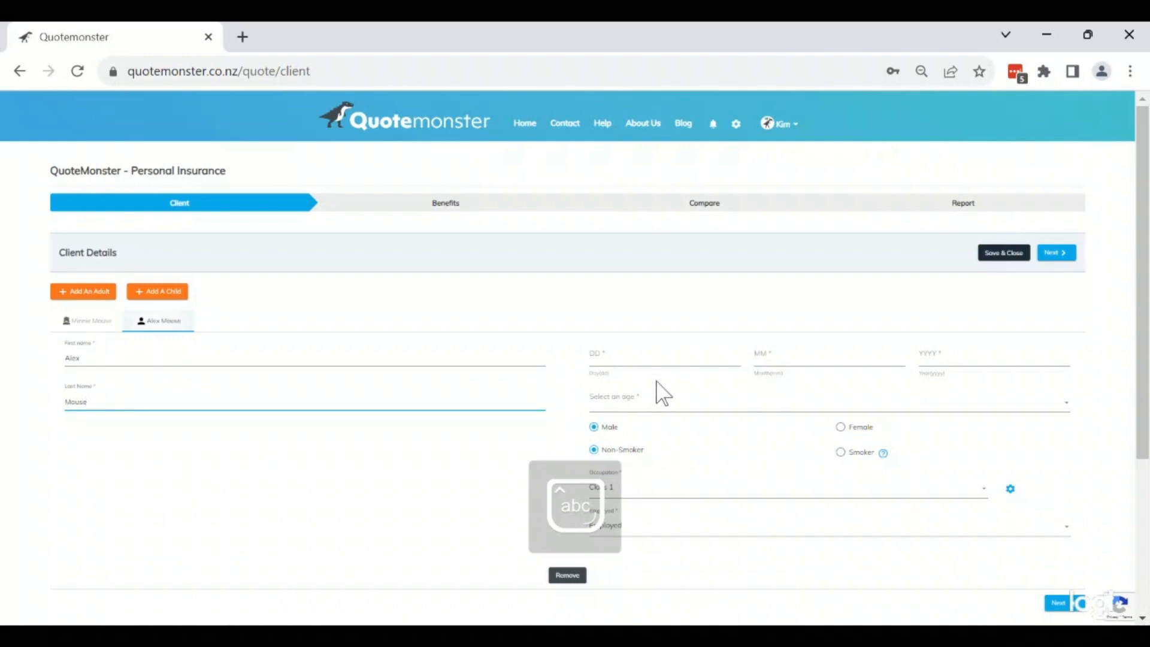
pyautogui.click(661, 394)
pyautogui.moveTo(1065, 457); pyautogui.dragTo(1062, 466)
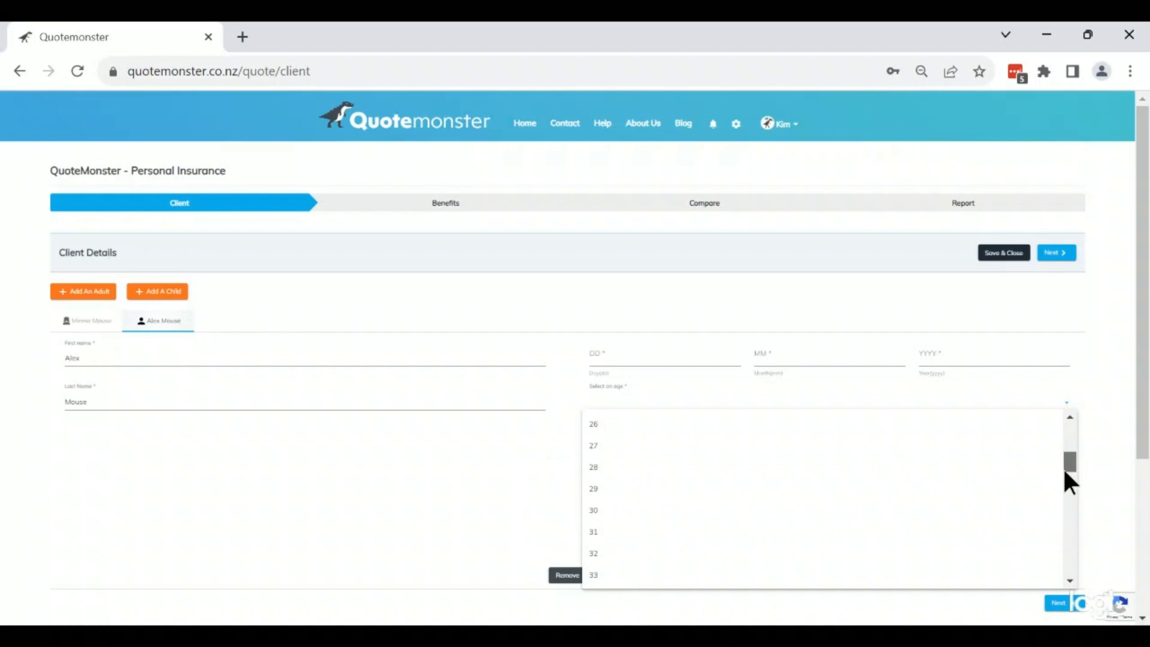
pyautogui.click(686, 505)
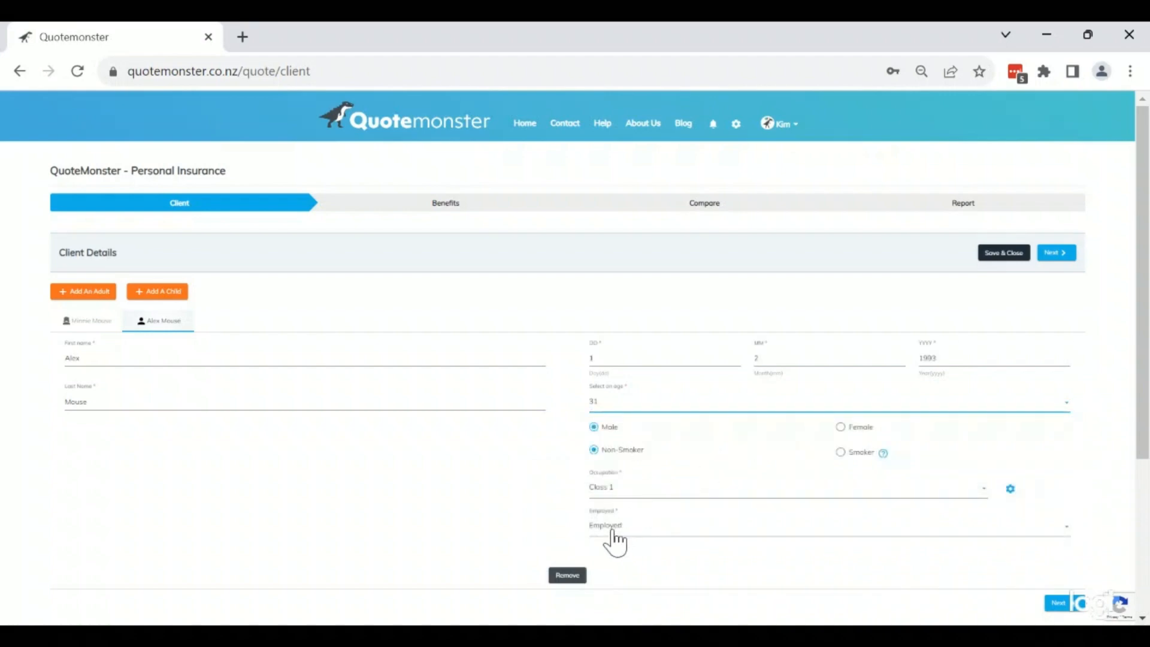
# - Add a child to the quote with first and last name, age 5 and gender Female
pyautogui.click(179, 292)
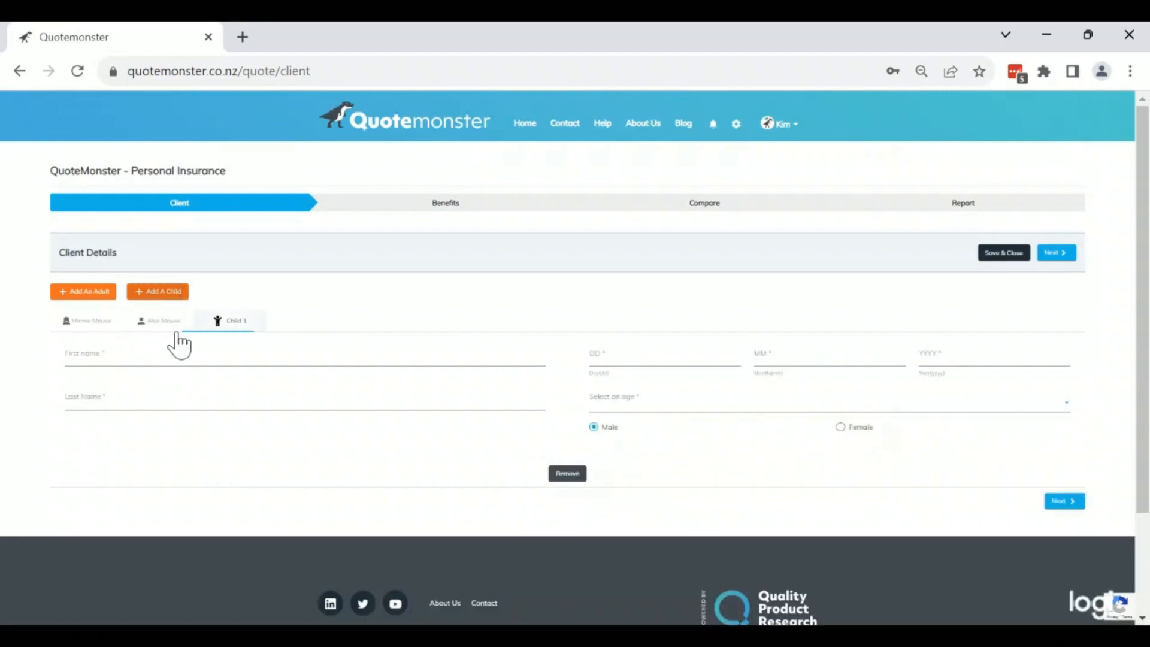
pyautogui.click(179, 353)
pyautogui.write('Alice')
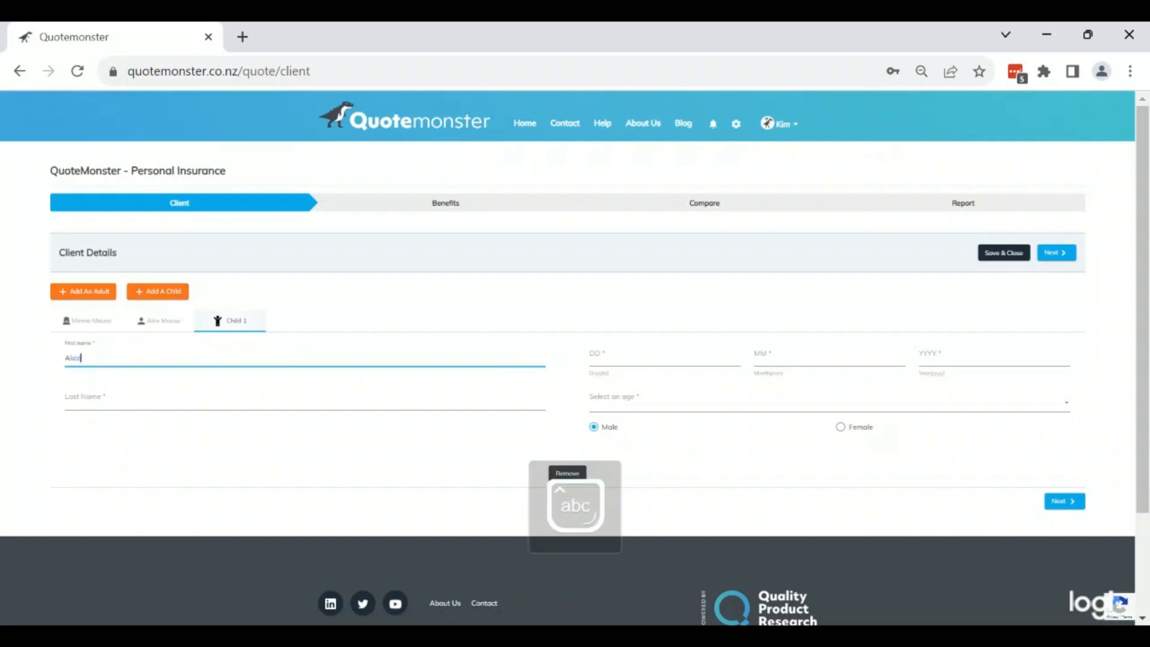
pyautogui.click(183, 390)
pyautogui.write('Mc')
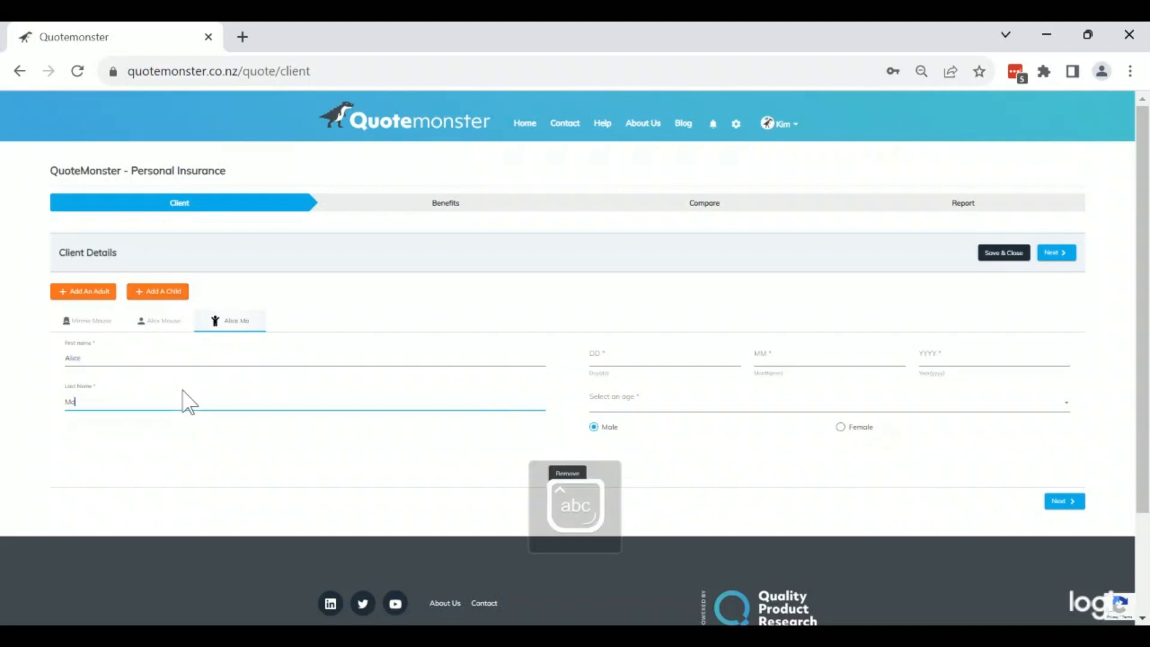
pyautogui.write('use')
pyautogui.click(717, 401)
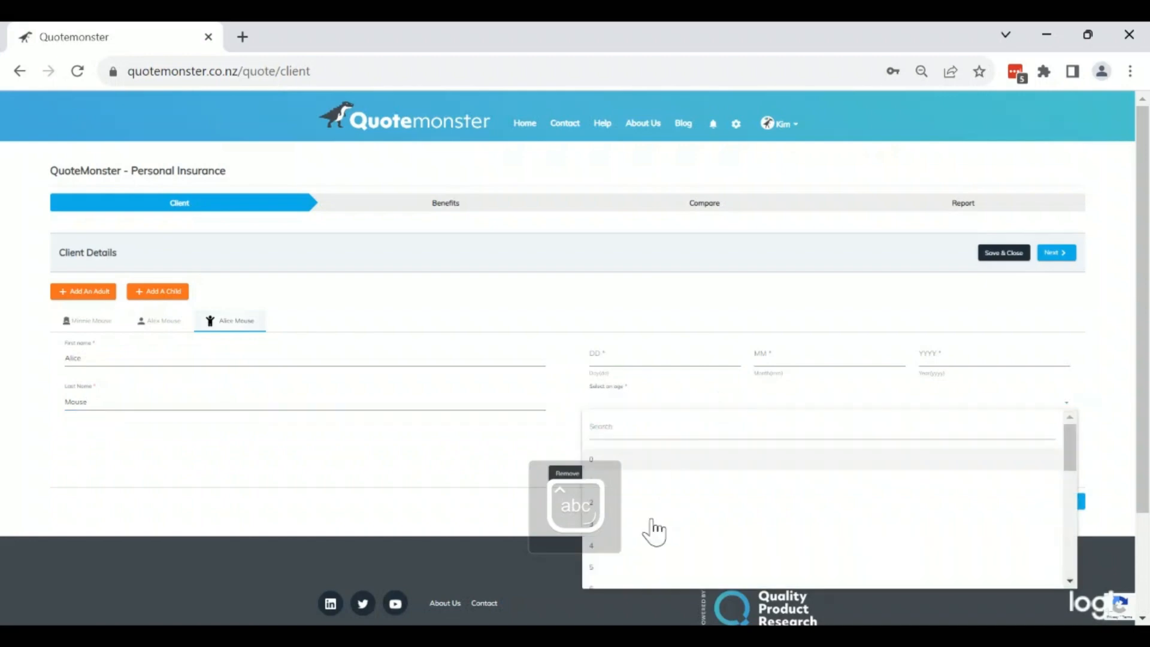
pyautogui.click(651, 583)
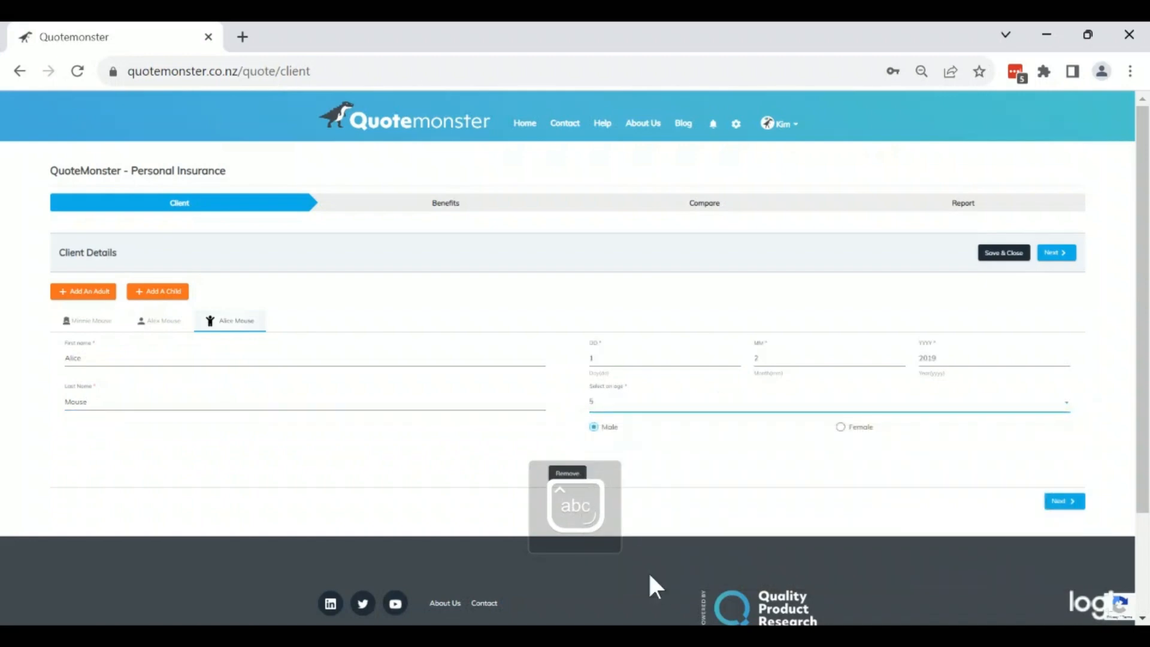
pyautogui.click(841, 428)
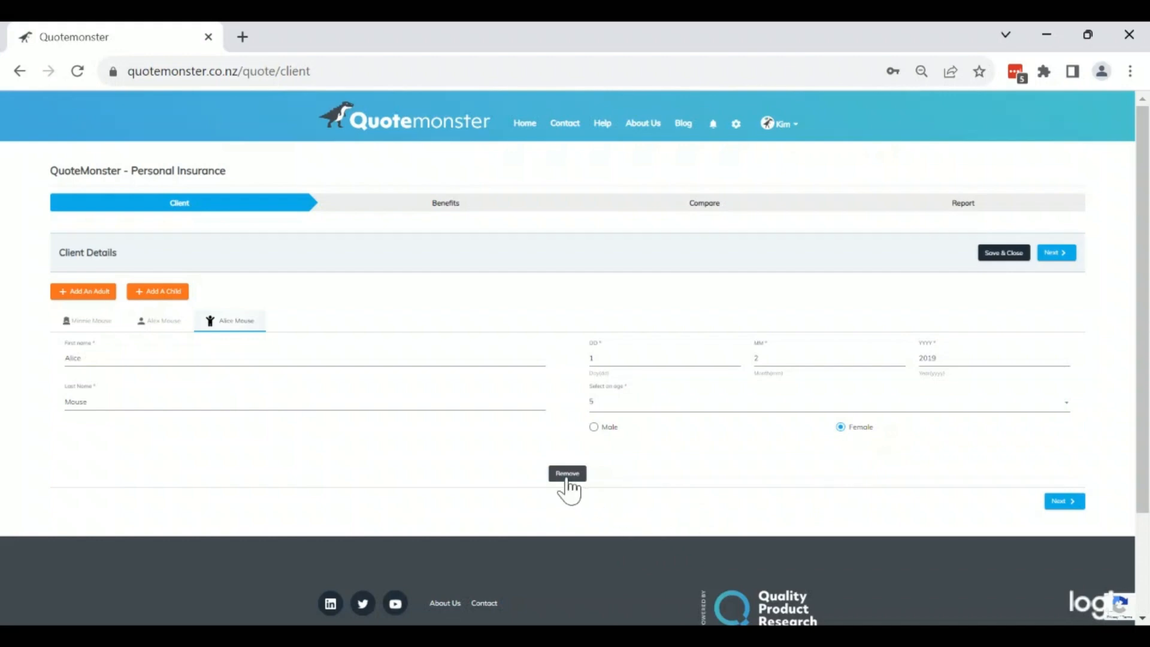
# - Proceed to adding benefits manually and select Health Cover, Life Cover, Trauma Standalone, Waiver of Premium and Income for the first adult
pyautogui.click(1057, 253)
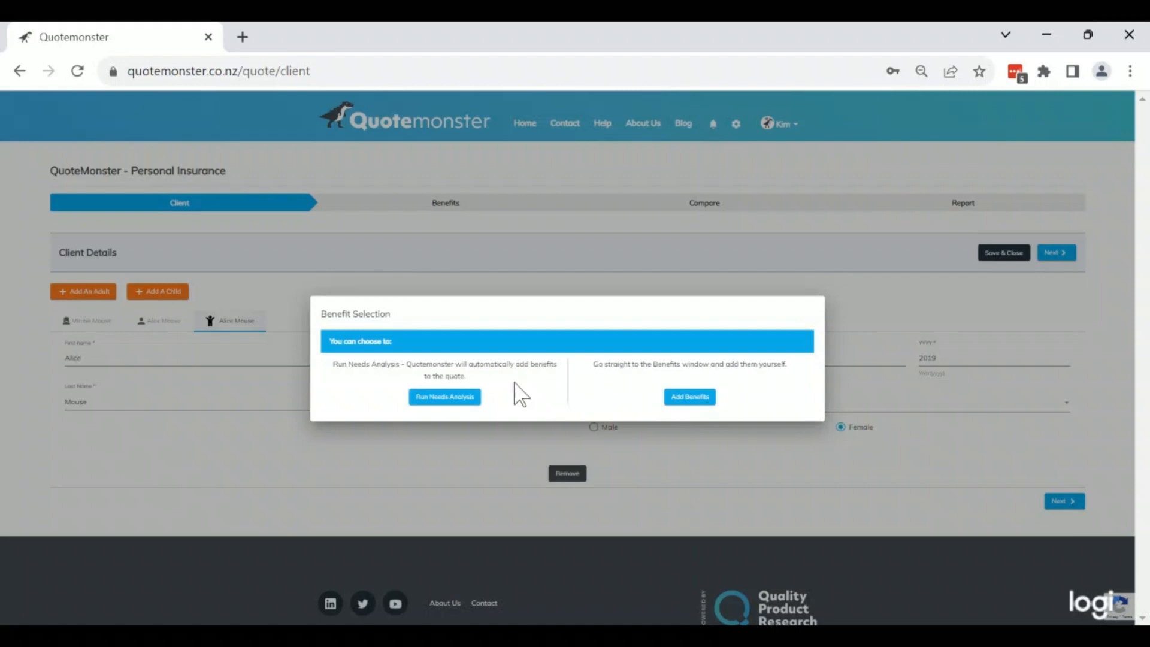
pyautogui.click(679, 397)
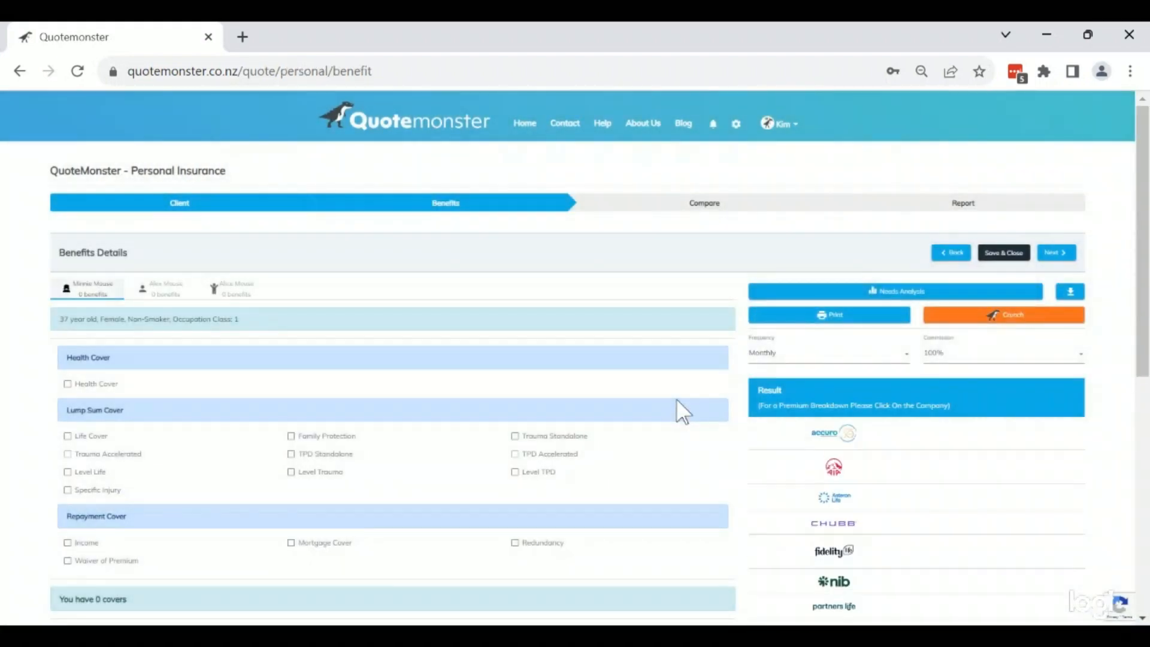
pyautogui.moveTo(1147, 240); pyautogui.dragTo(1144, 317)
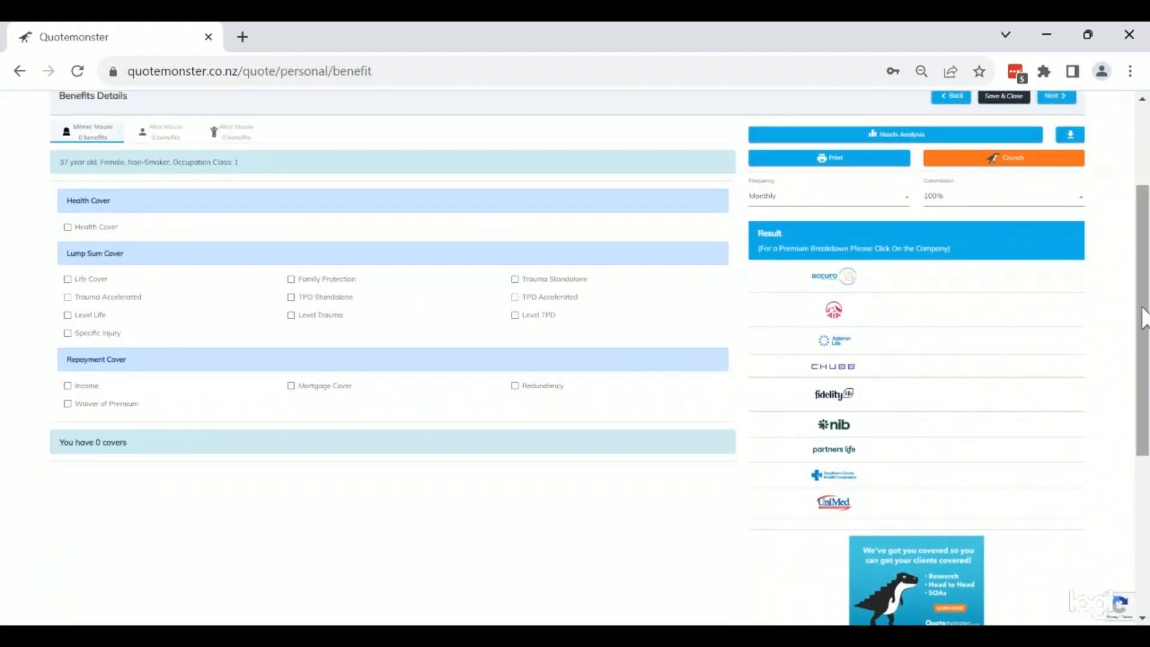
pyautogui.click(68, 227)
pyautogui.click(68, 280)
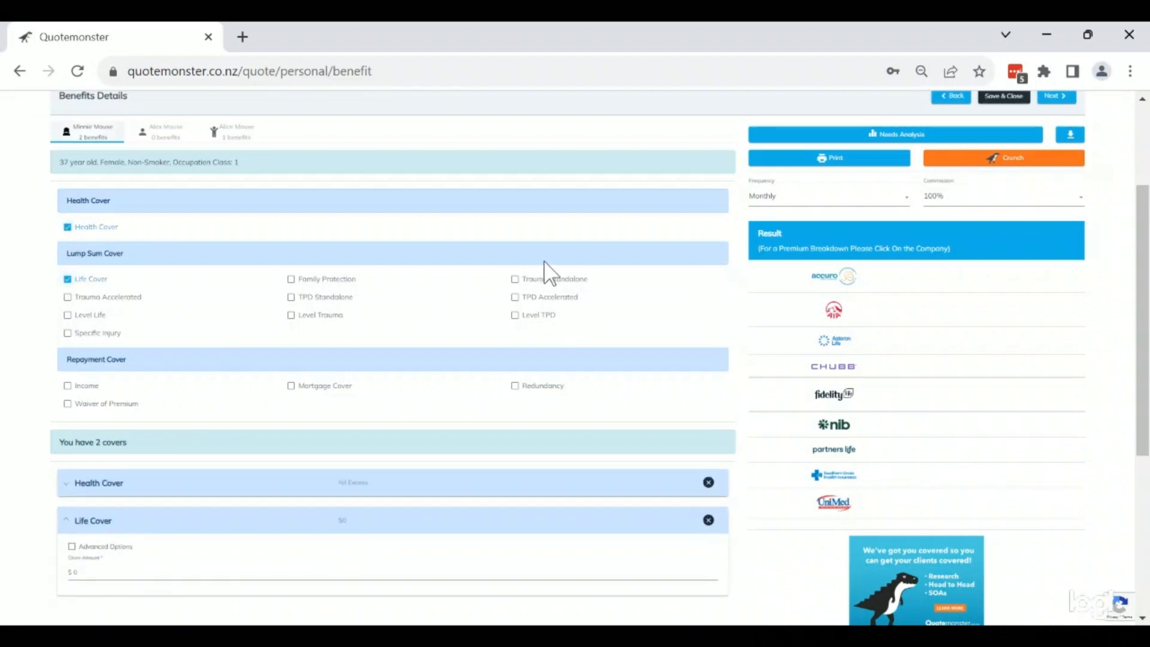
pyautogui.click(518, 279)
pyautogui.click(67, 404)
pyautogui.click(67, 385)
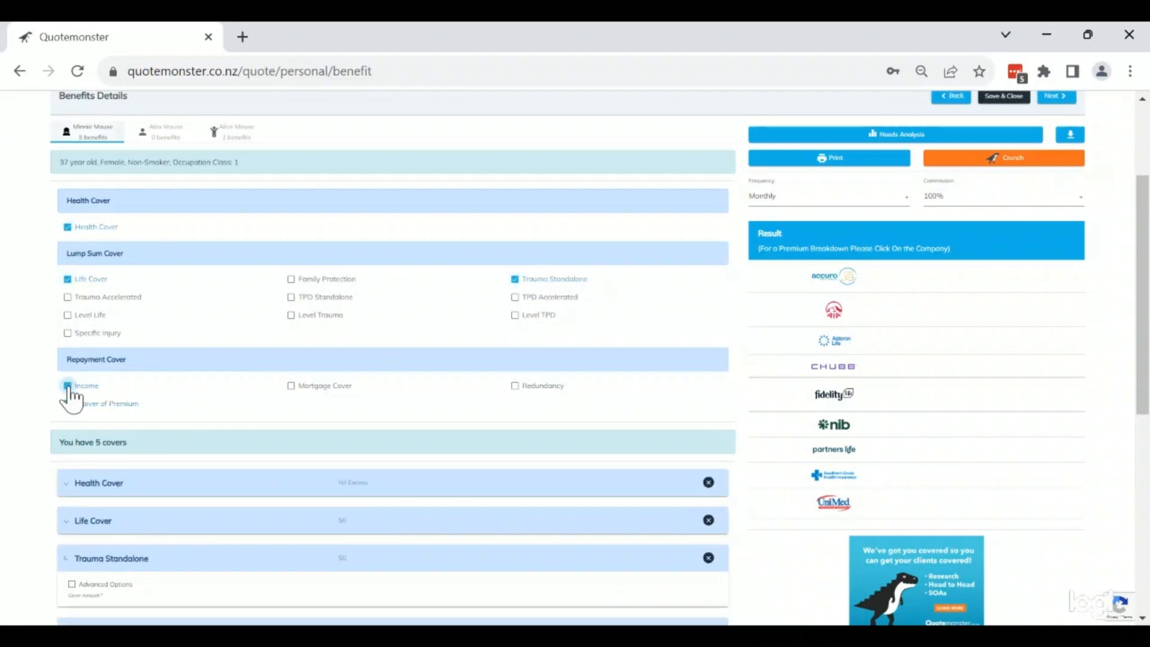
# - Expand the first adult's Health Cover and choose Nil Excess as its excess
pyautogui.click(99, 484)
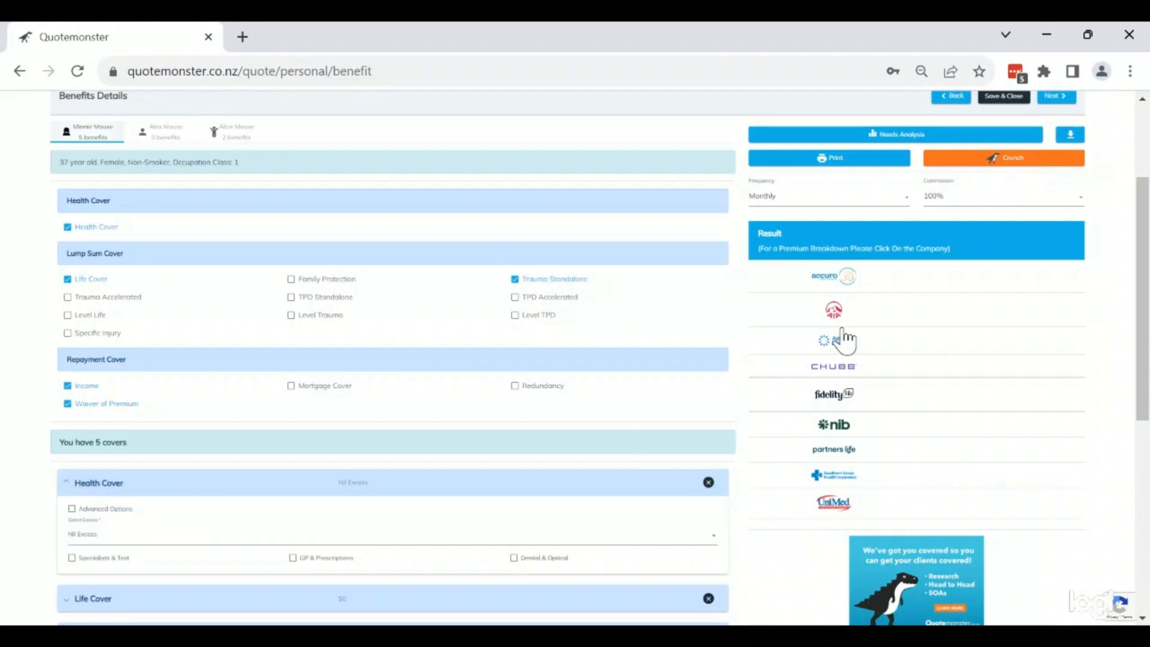
pyautogui.scroll(-2, 1146, 210)
pyautogui.scroll(-4, 1146, 276)
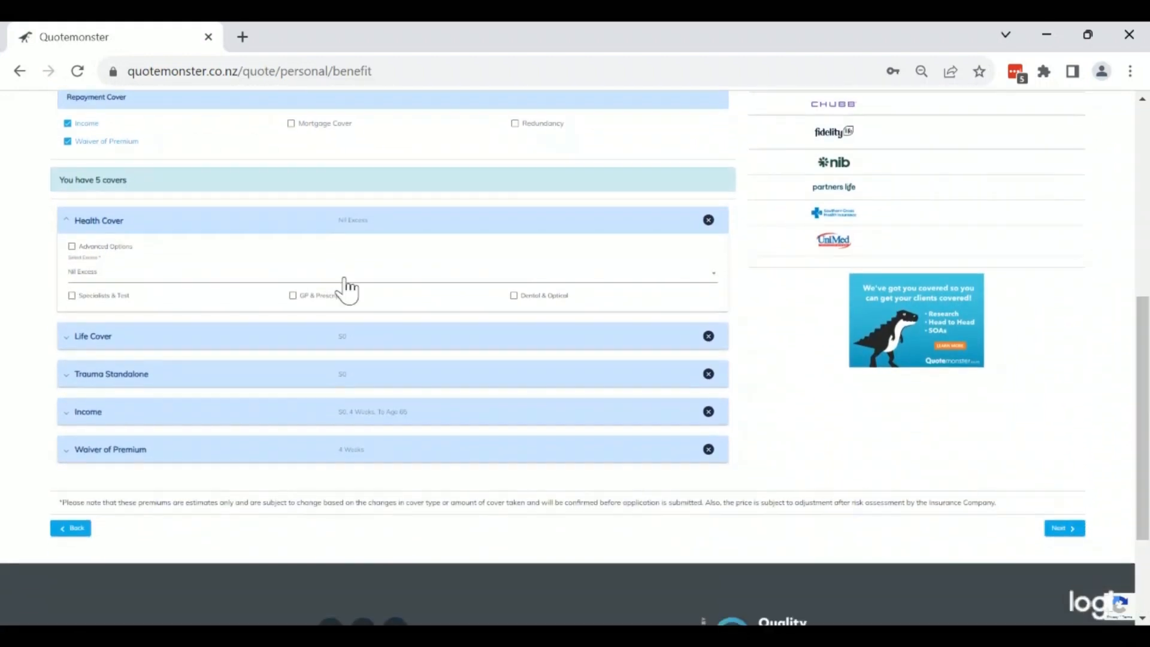
pyautogui.click(103, 277)
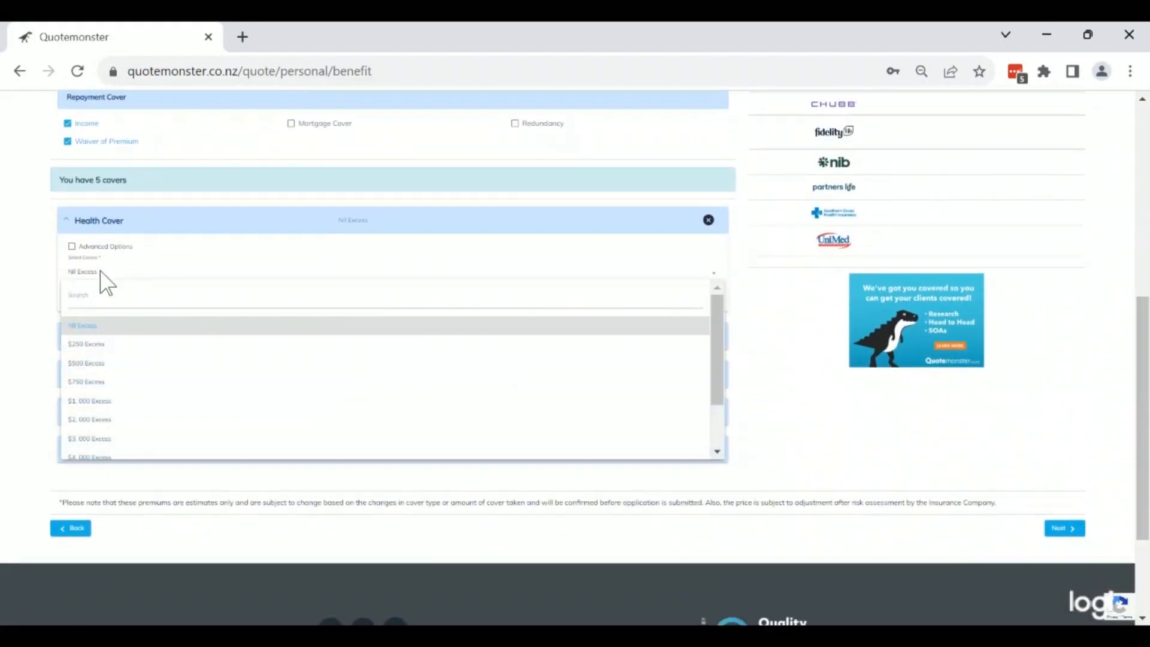
pyautogui.click(93, 325)
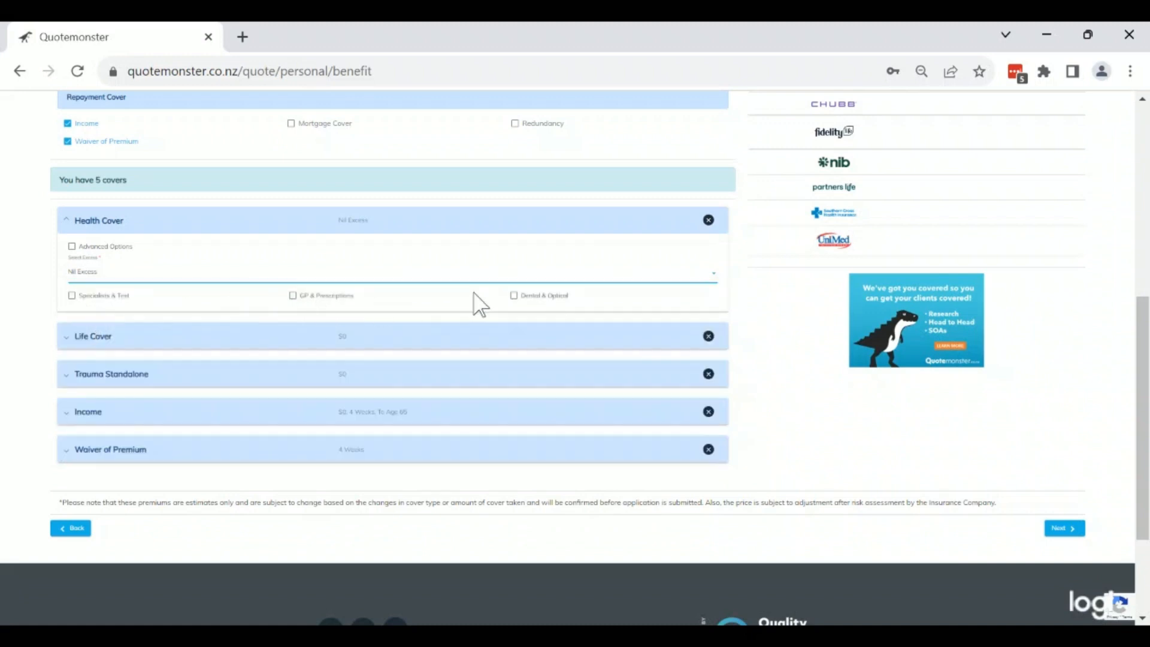
# - Set the first adult's Life Cover amount to $500,000 and collapse that cover
pyautogui.click(138, 339)
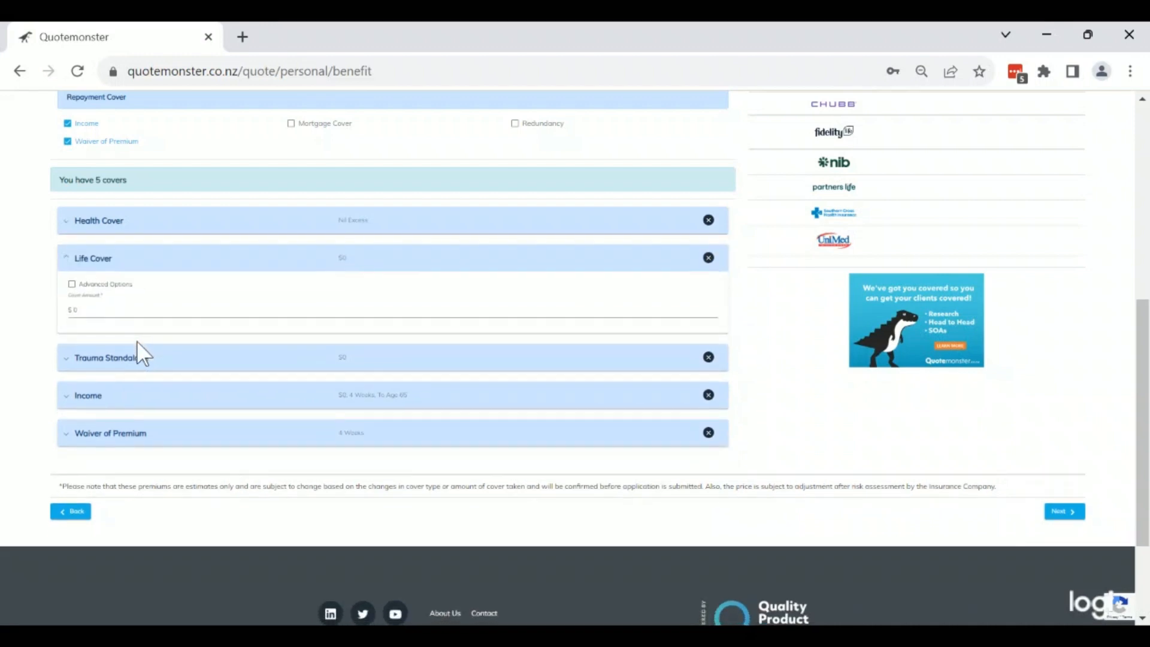
pyautogui.click(78, 309)
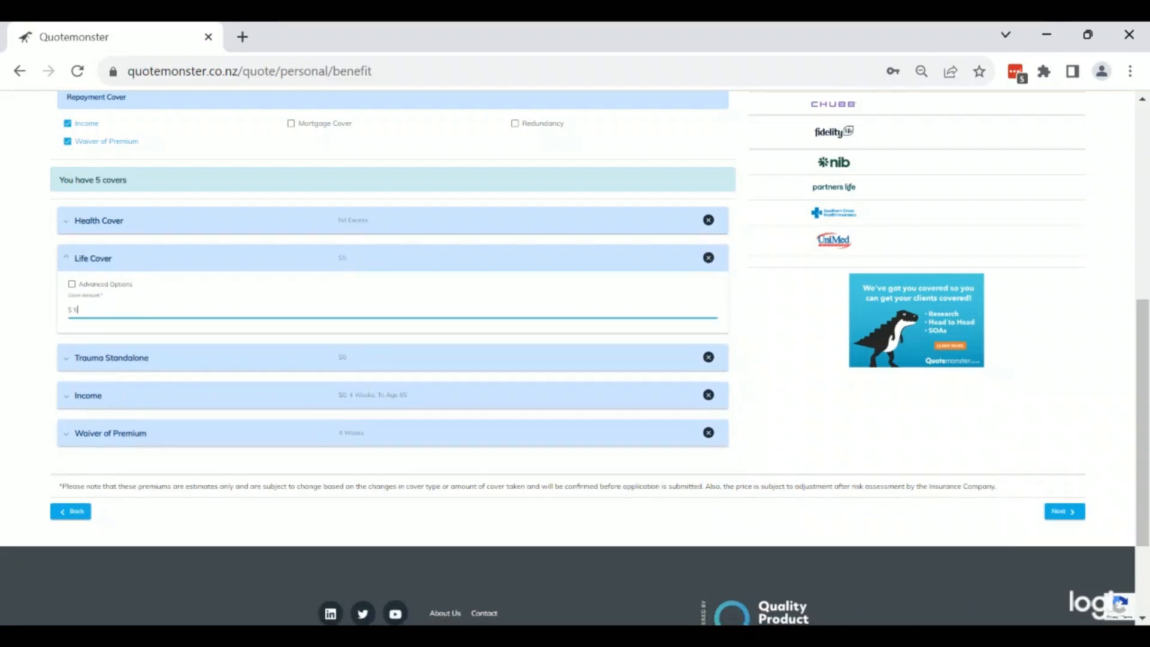
pyautogui.write('5000000')
pyautogui.click(90, 262)
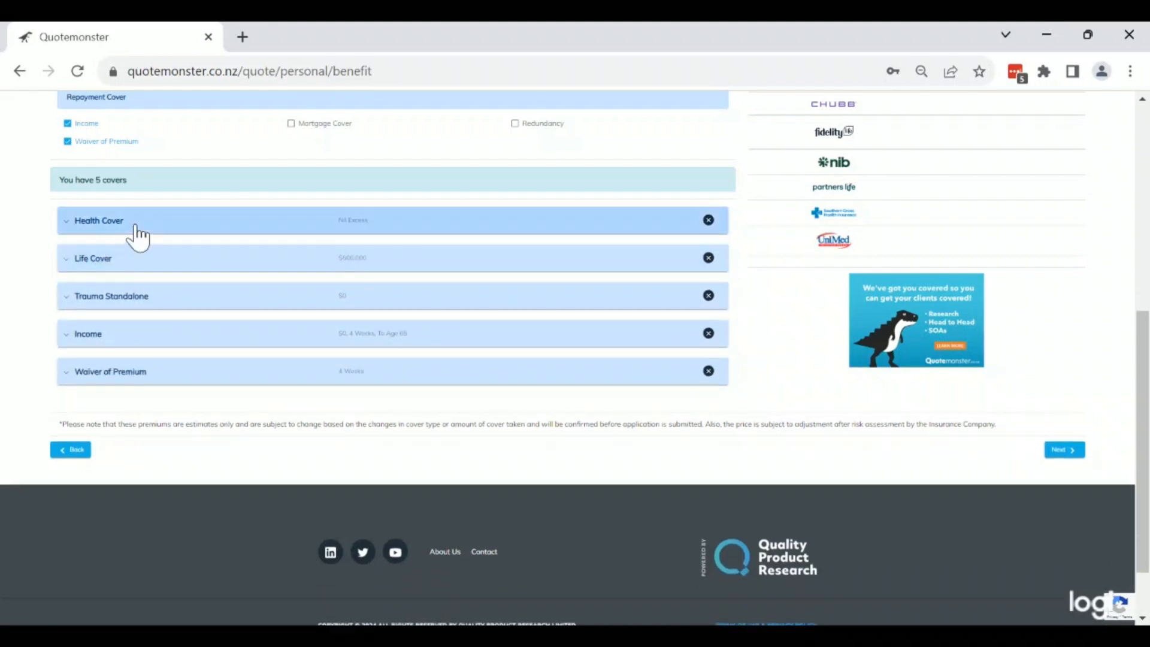
# - Review the optional add-ons available under the first adult's Health Cover
pyautogui.click(132, 227)
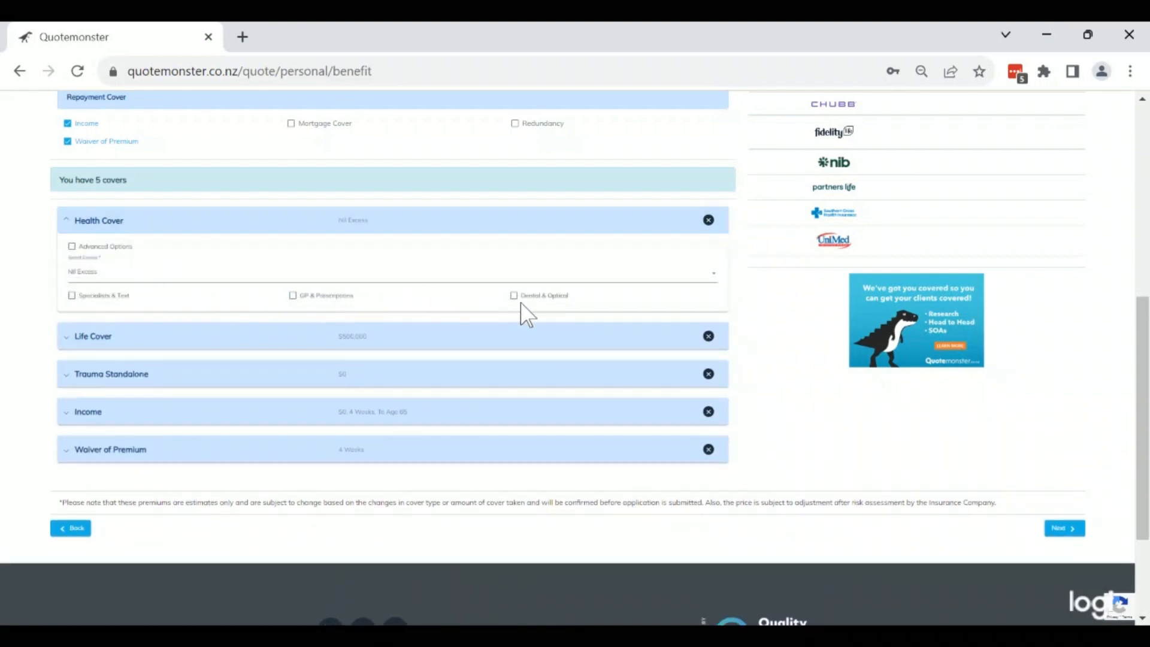
pyautogui.click(153, 230)
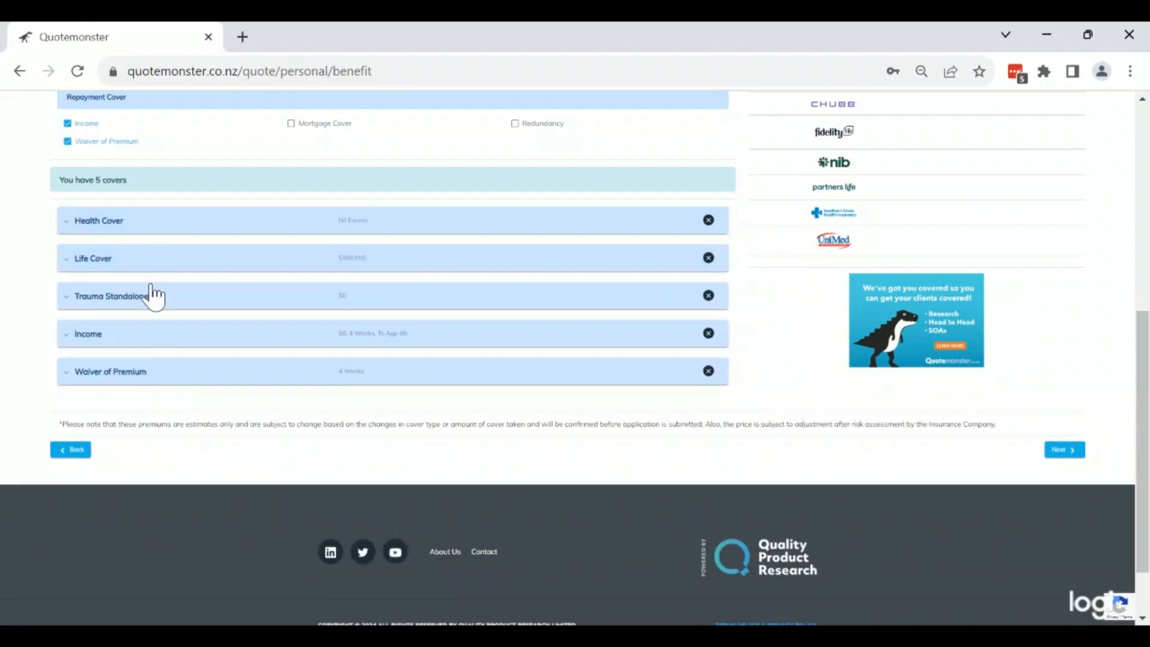
# - Set the first adult's Trauma Standalone cover amount to $100,000
pyautogui.click(153, 298)
pyautogui.click(78, 347)
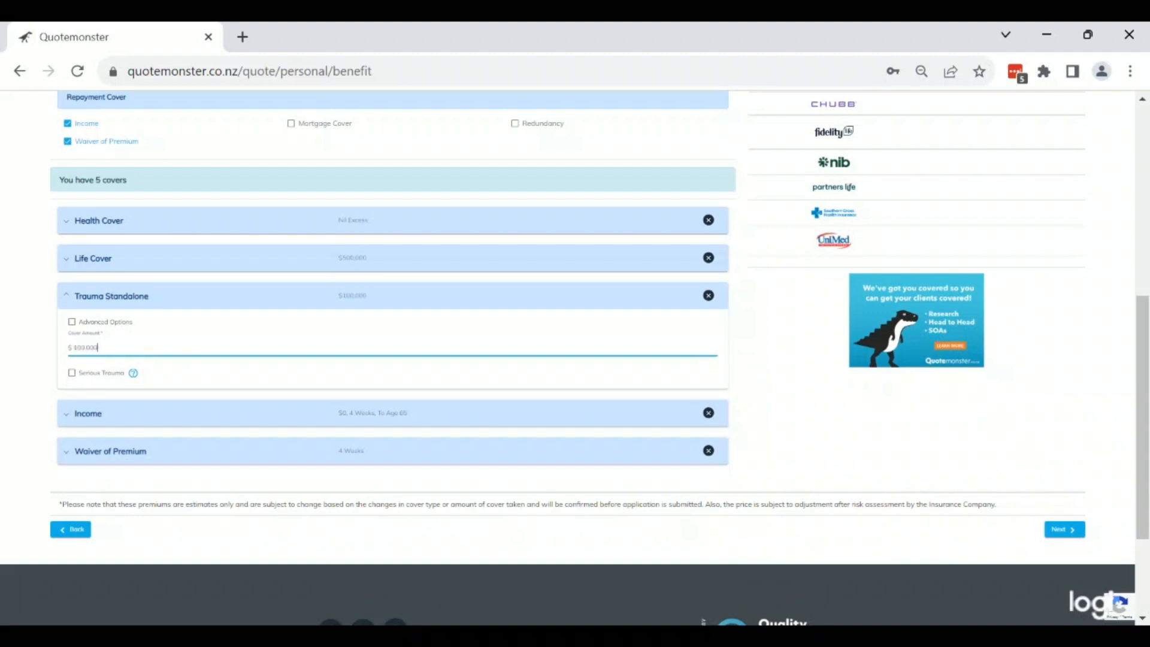
# - Review the advanced options, the Instant Trauma Buyback explanation and the Serious Trauma option of the first adult's Trauma Standalone cover
pyautogui.click(73, 323)
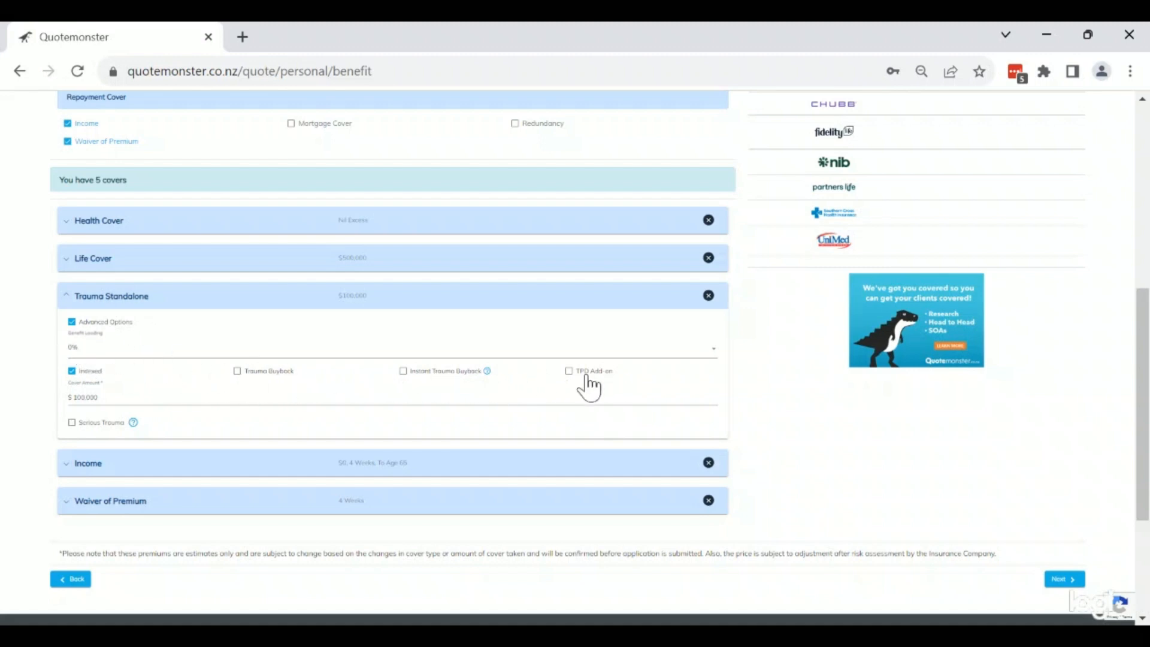
pyautogui.moveTo(488, 375)
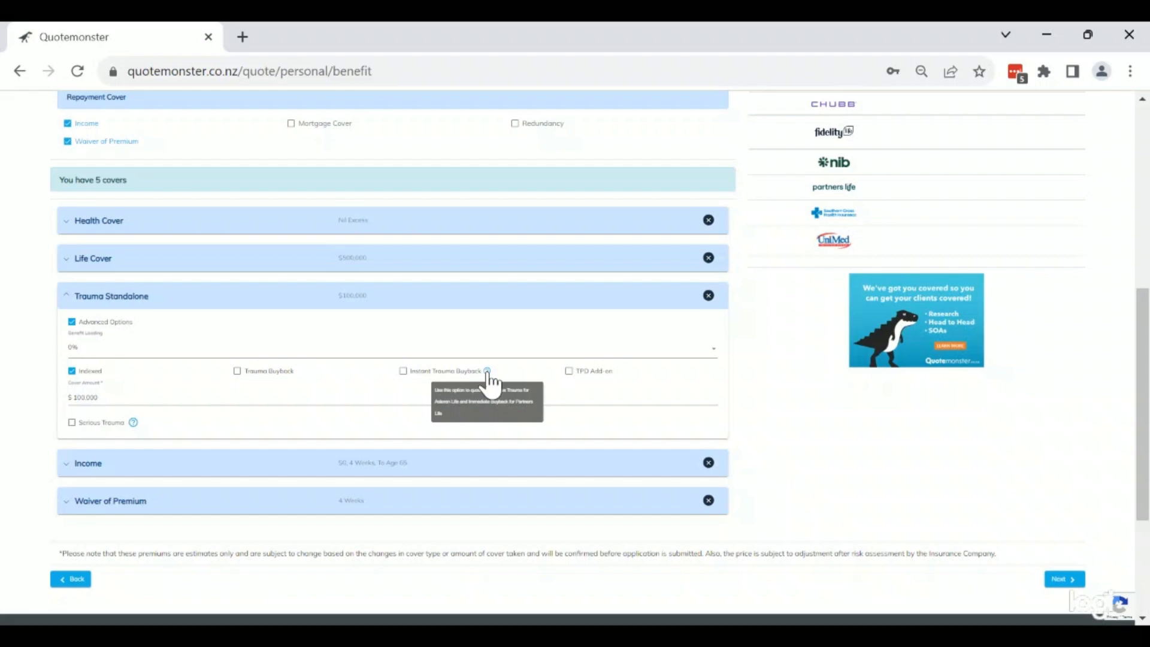
pyautogui.click(488, 373)
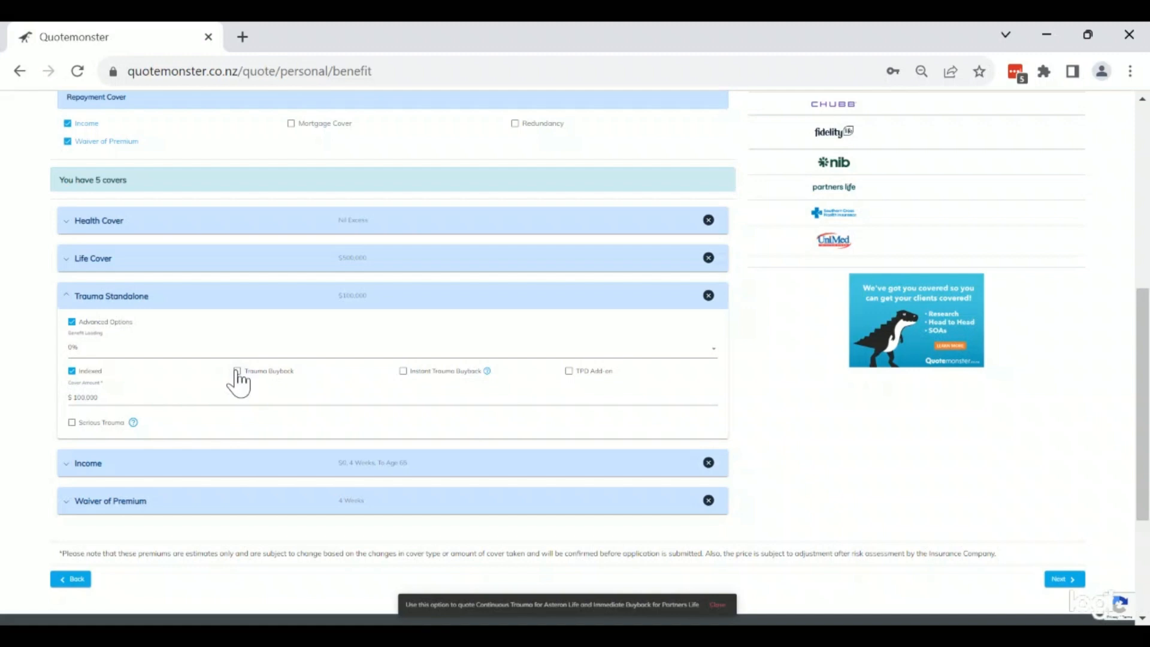
pyautogui.click(72, 322)
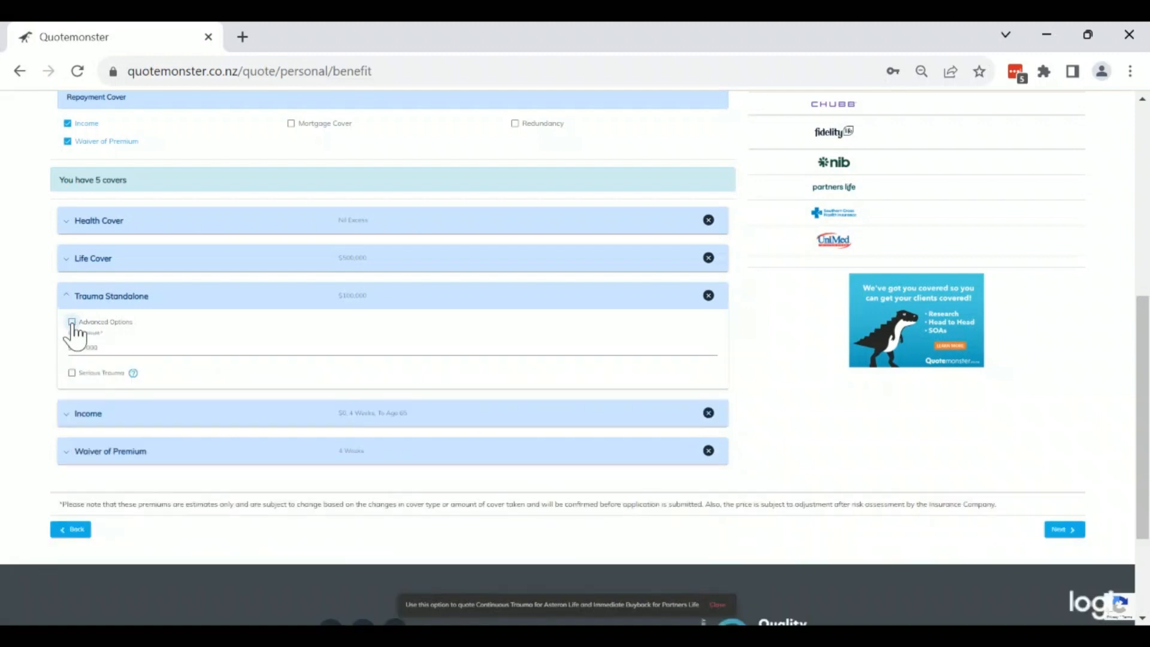
pyautogui.click(73, 373)
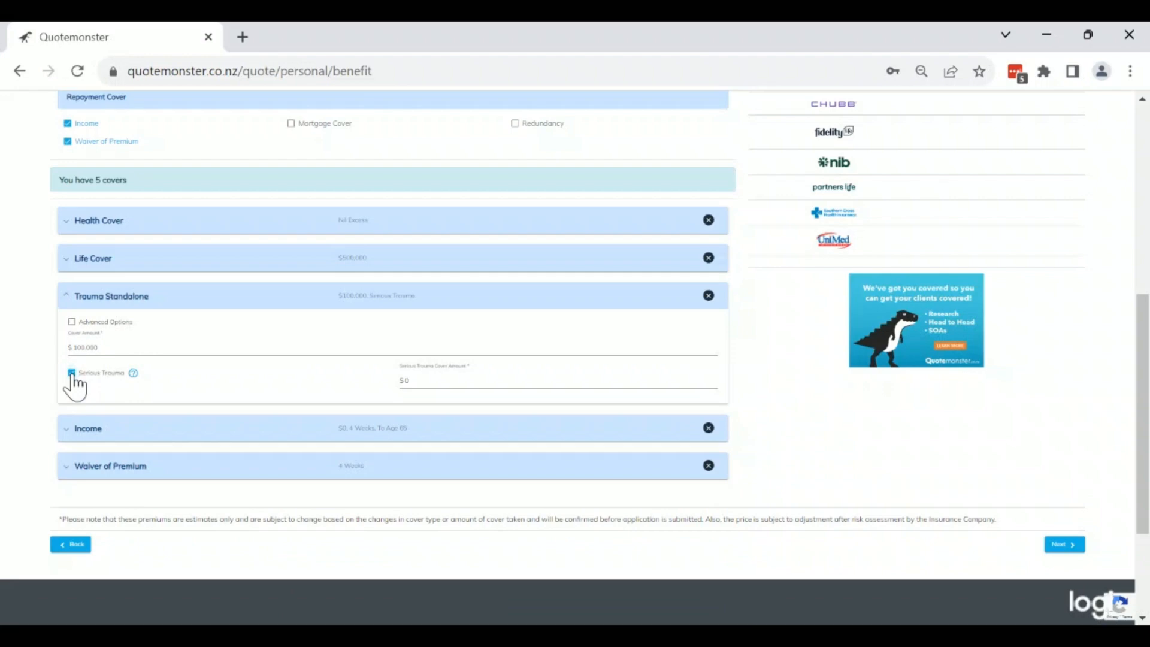
pyautogui.click(72, 373)
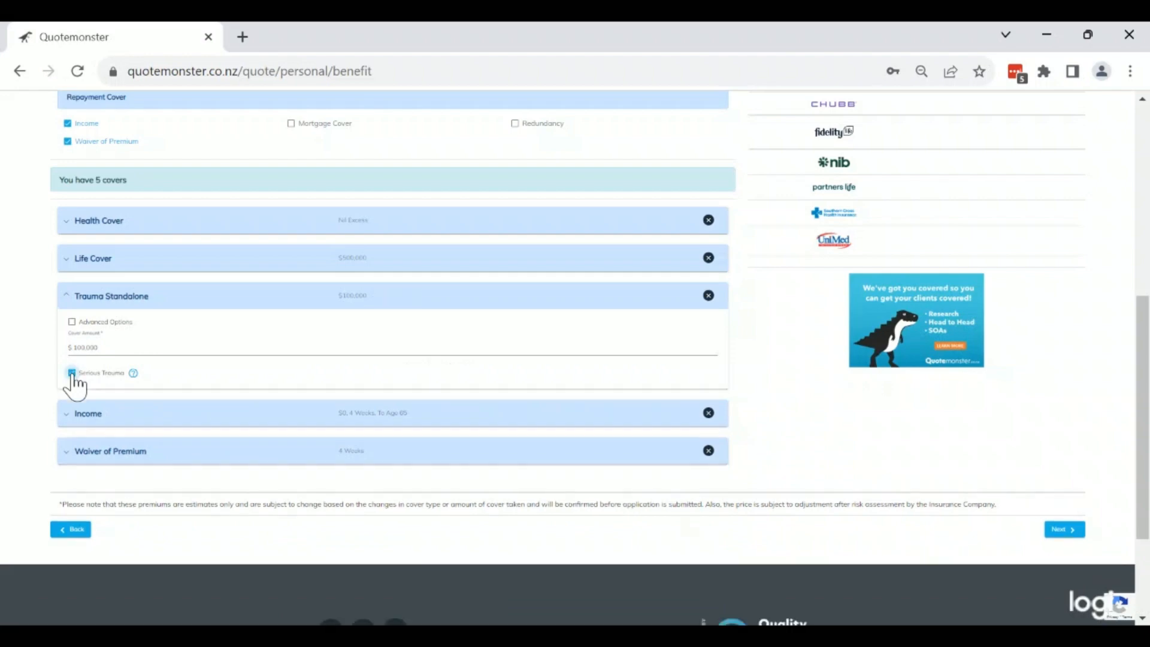
# - Set the first adult's Income cover to $2,500 monthly, 104 Weeks wait, 1 Year benefit period and Taxable, and check the Waiver of Premium
pyautogui.click(138, 419)
pyautogui.click(120, 385)
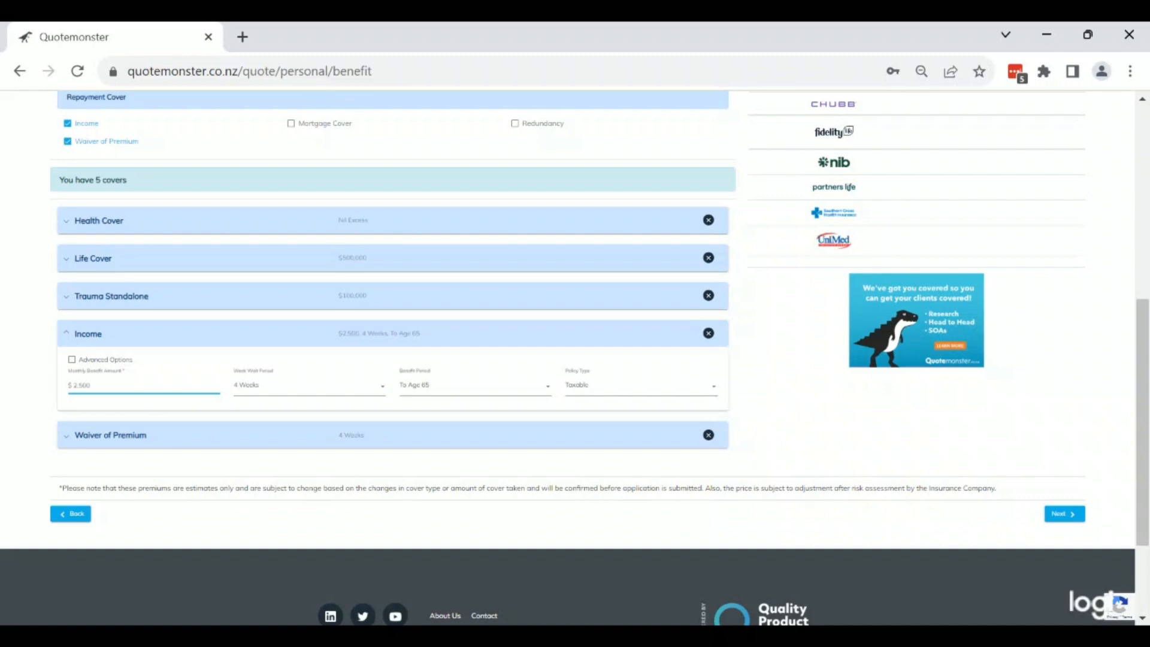
pyautogui.click(267, 387)
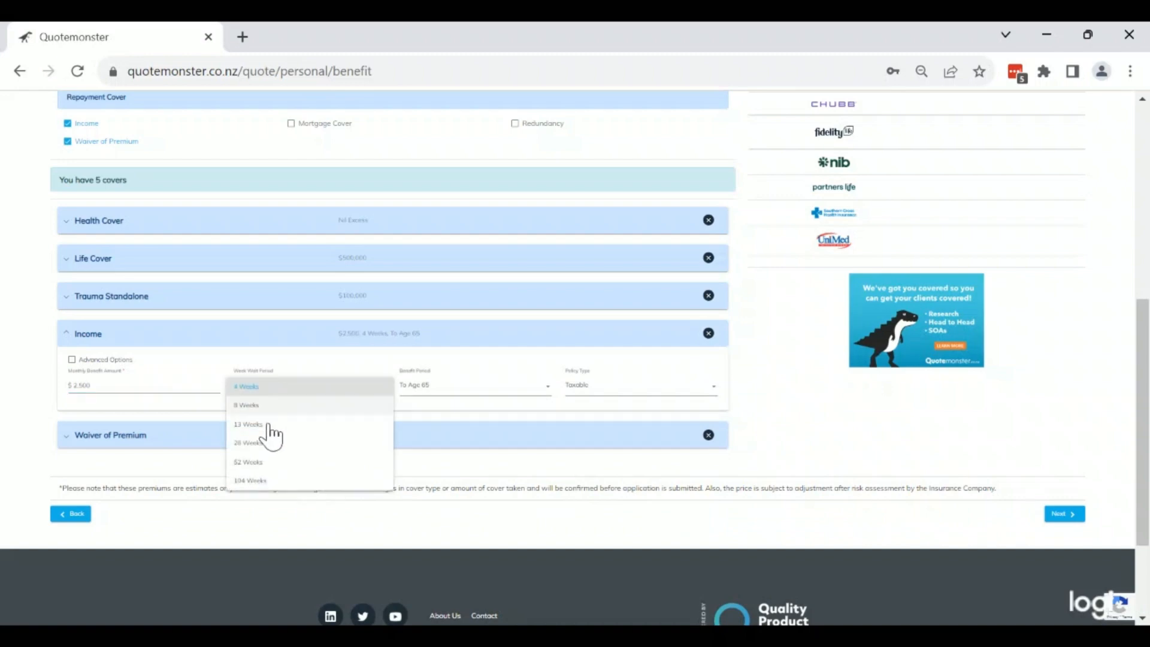
pyautogui.click(265, 482)
pyautogui.click(436, 388)
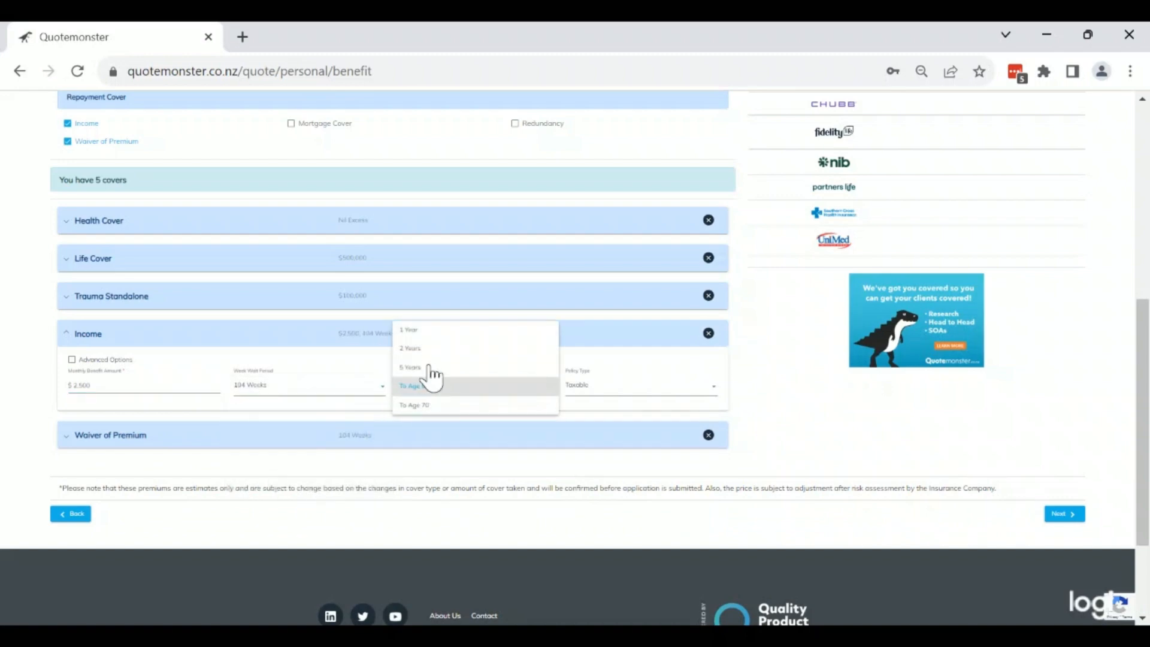
pyautogui.click(417, 332)
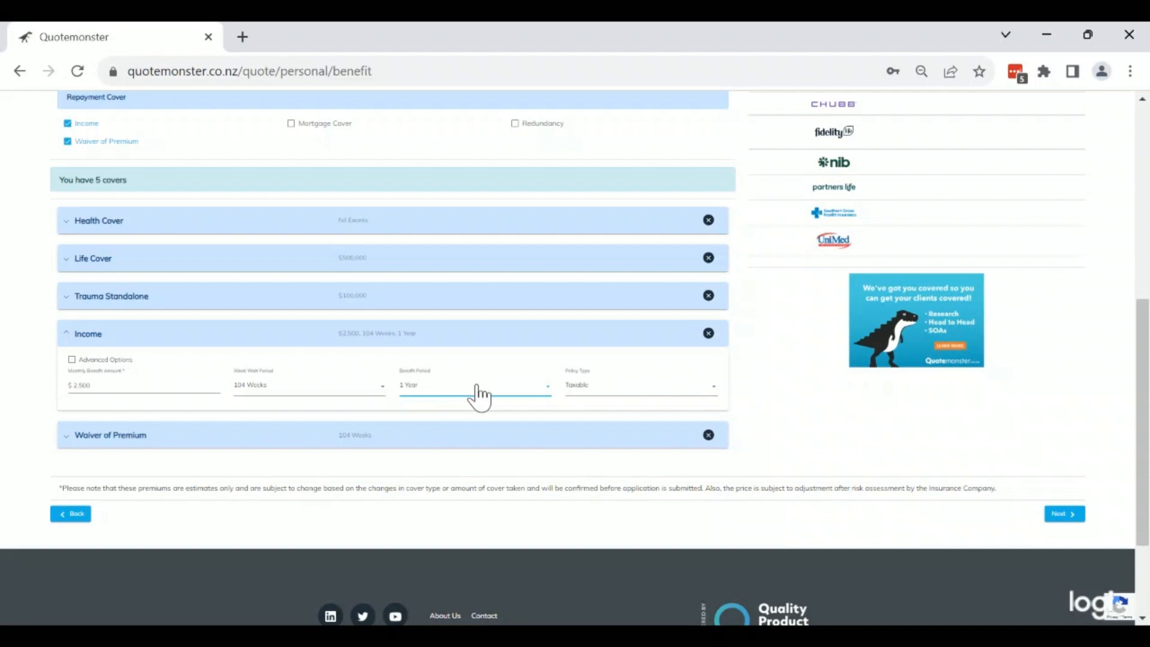
pyautogui.click(623, 392)
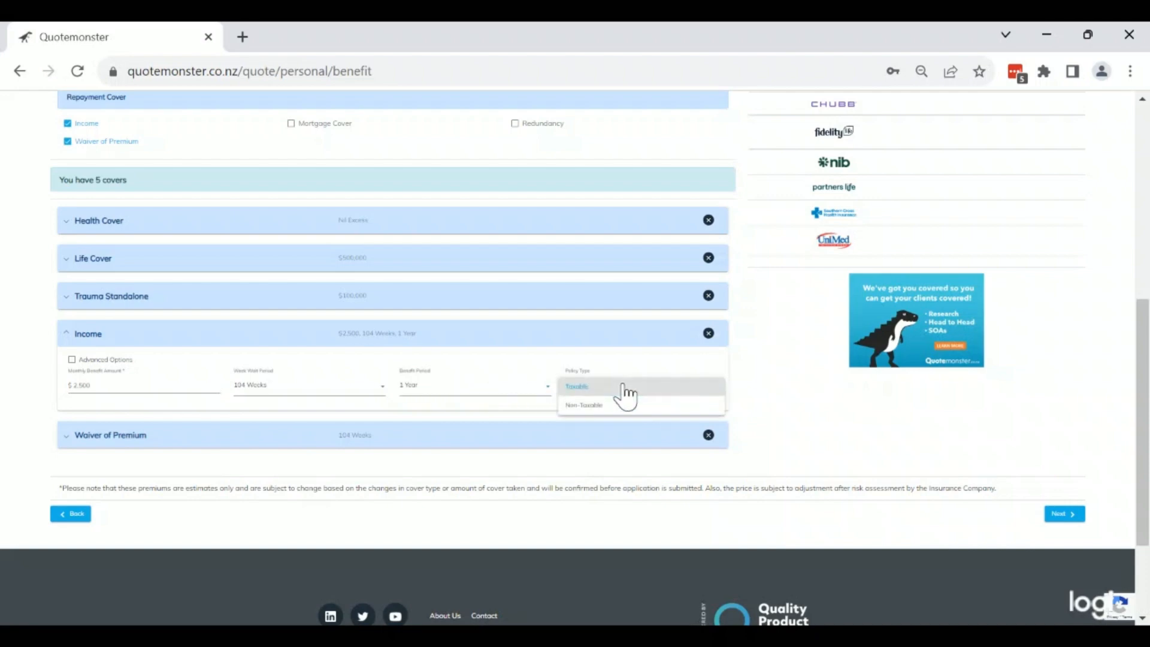
pyautogui.click(623, 388)
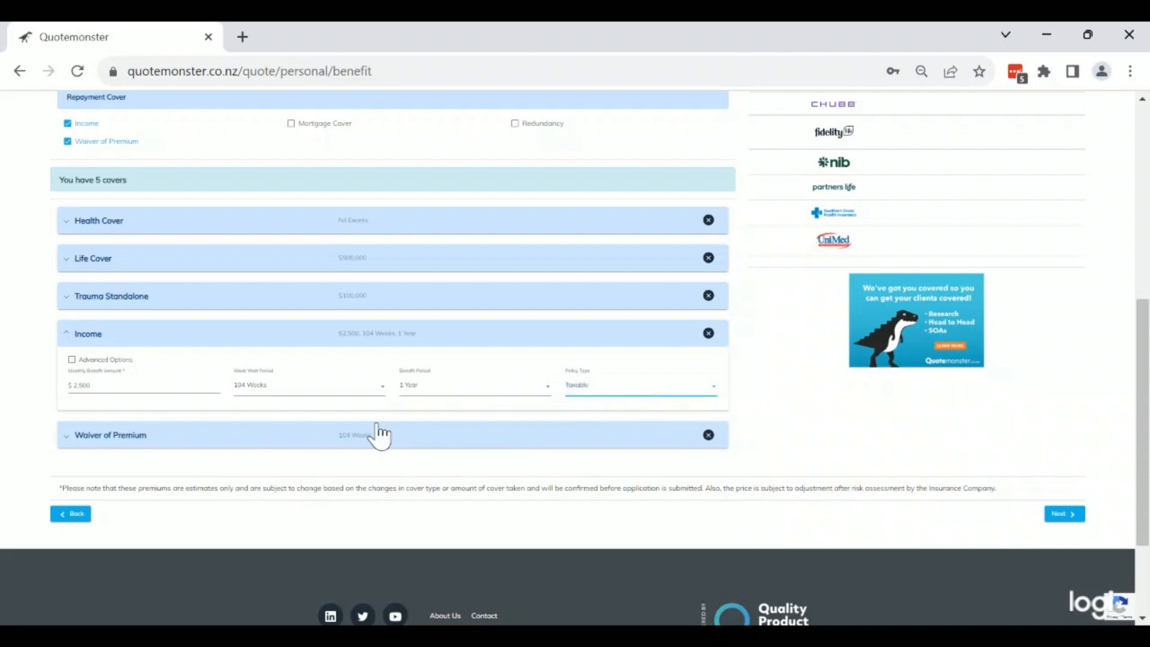
pyautogui.click(214, 441)
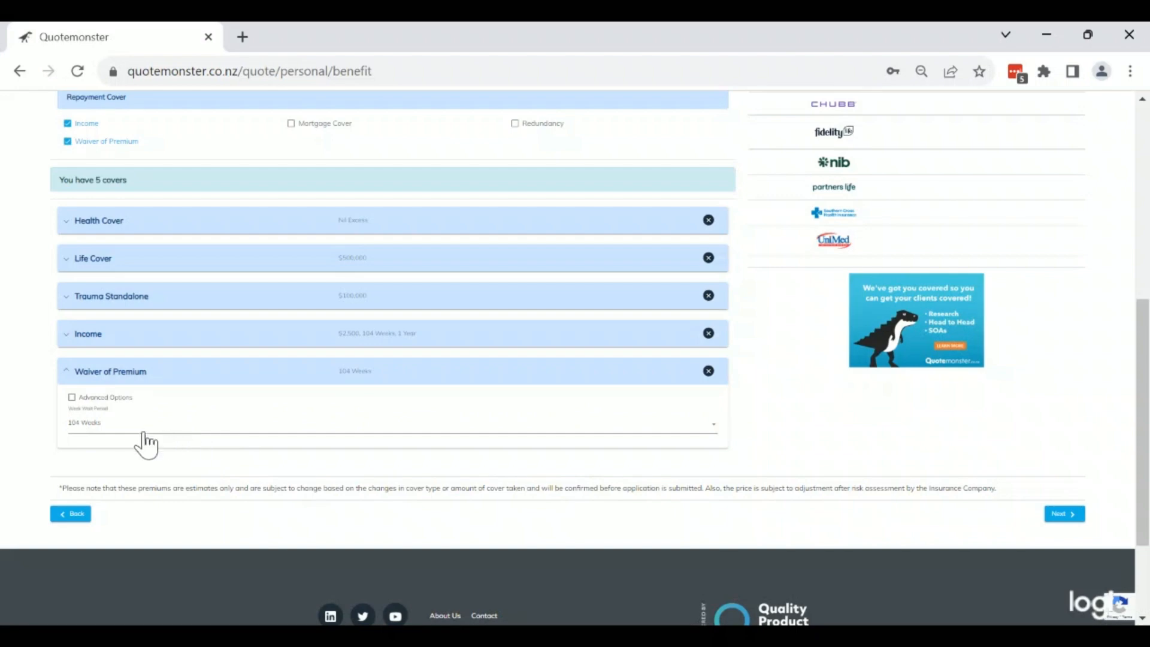
pyautogui.click(120, 375)
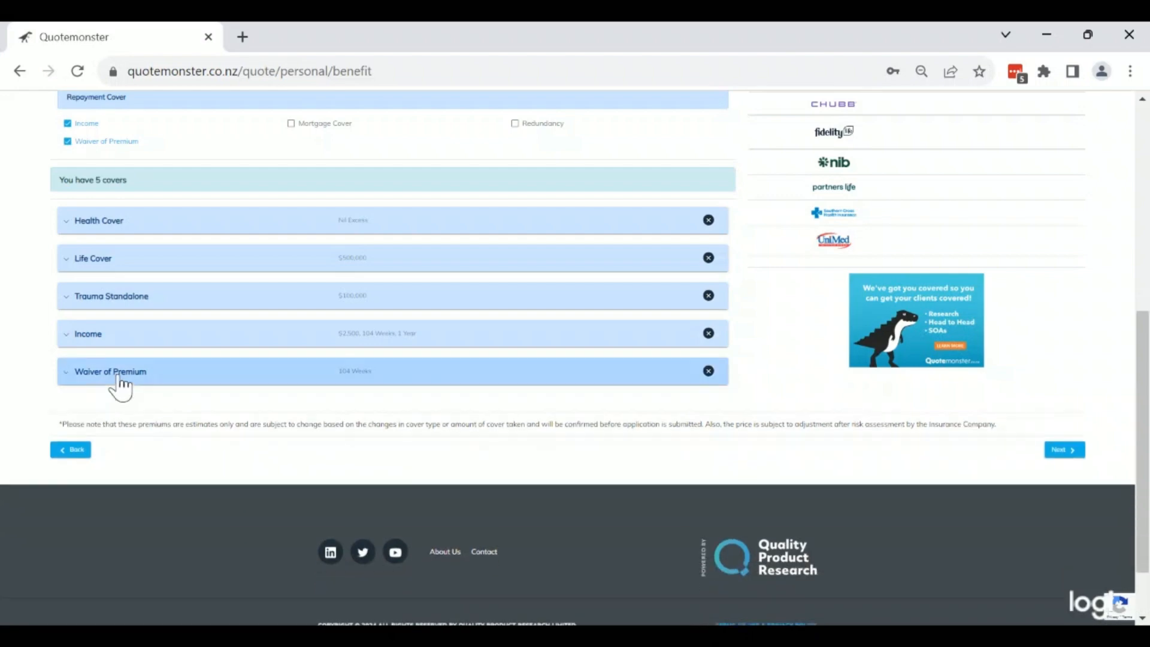
# - Copy all benefits and covers from the first adult to the second adult and review the copied covers
pyautogui.moveTo(1142, 383); pyautogui.dragTo(1142, 207)
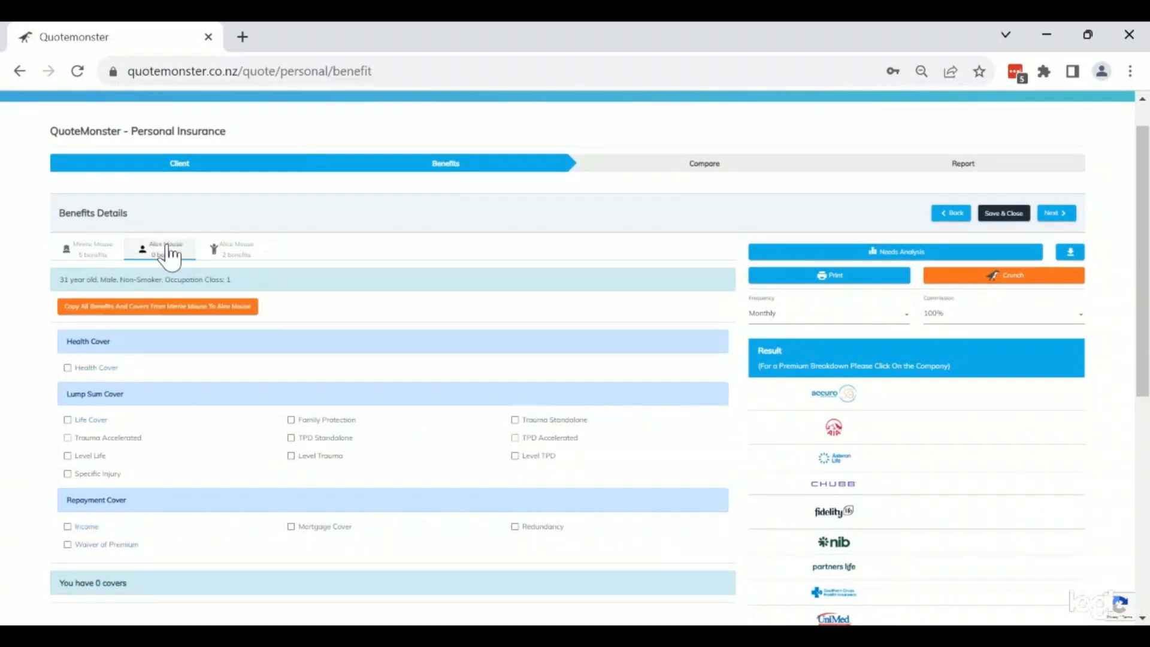
pyautogui.click(144, 309)
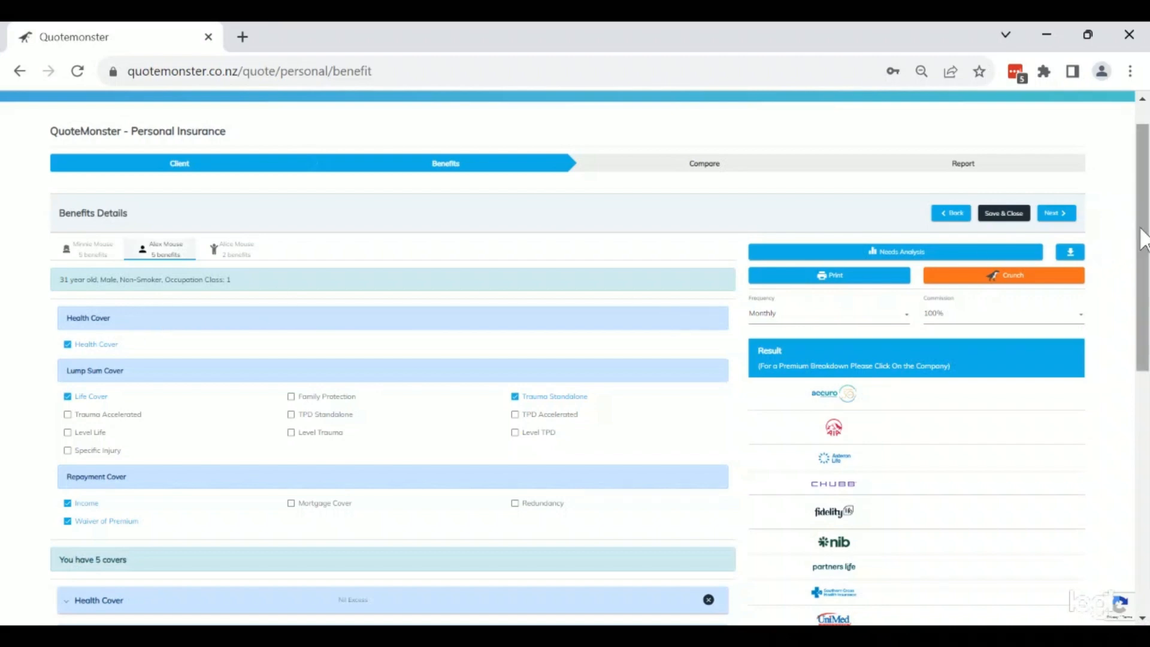
pyautogui.moveTo(1143, 237); pyautogui.dragTo(1143, 403)
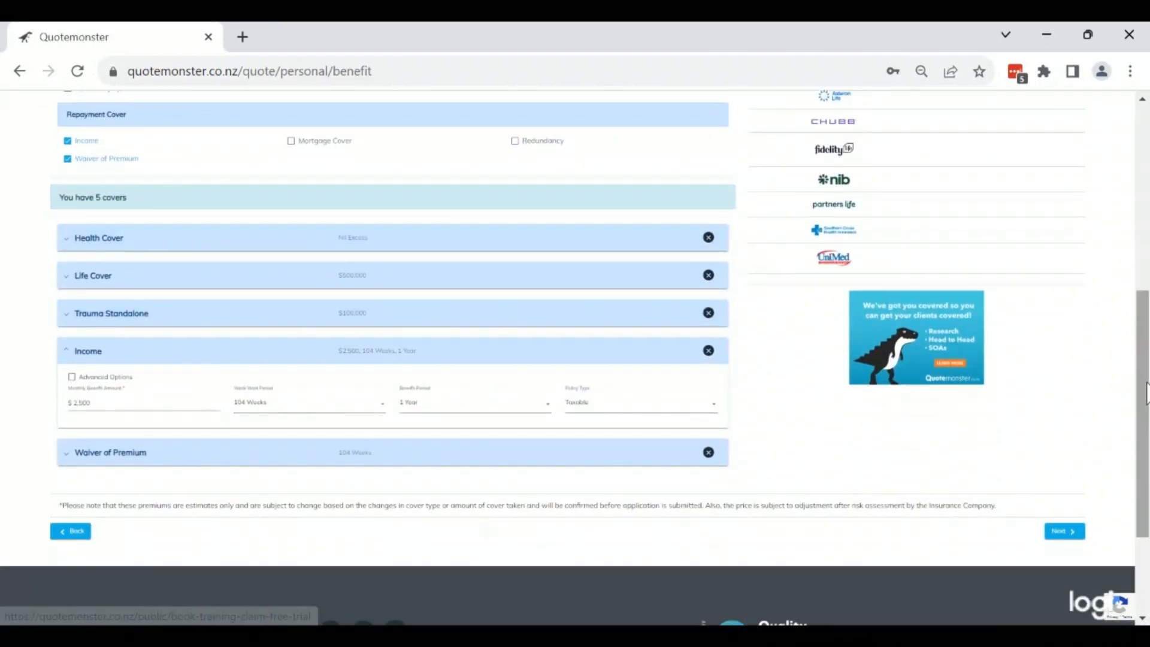
pyautogui.moveTo(1143, 391); pyautogui.dragTo(1145, 230)
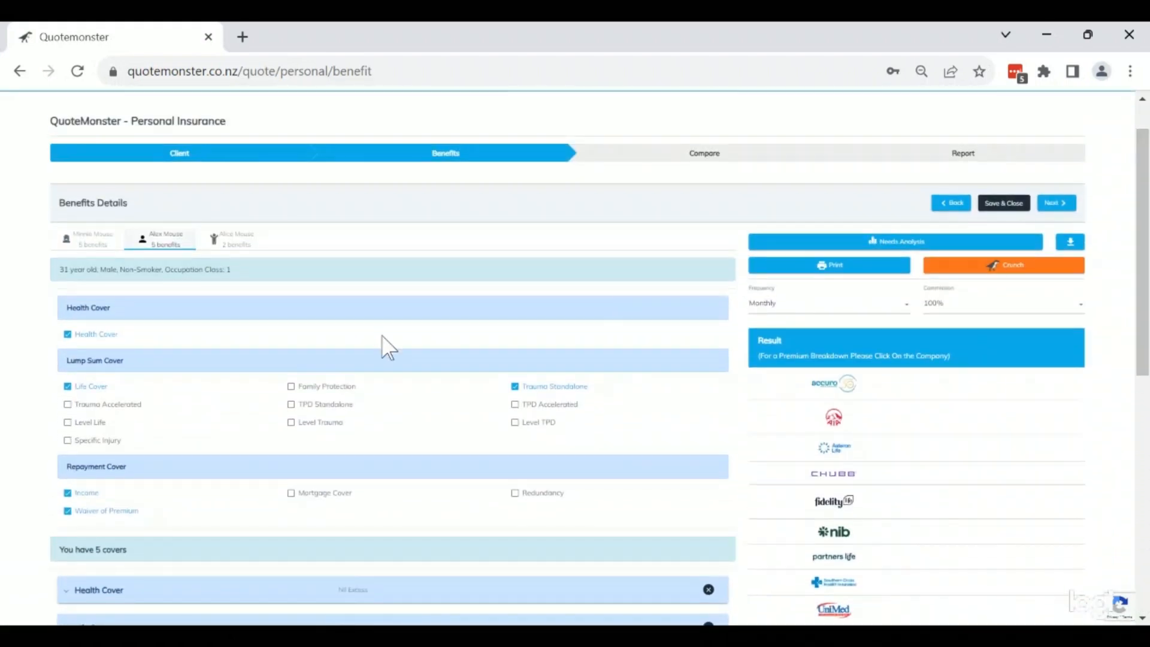
# - Set the child's Trauma Standalone cover amount to $50,000 and check the child's Health Cover options
pyautogui.click(236, 242)
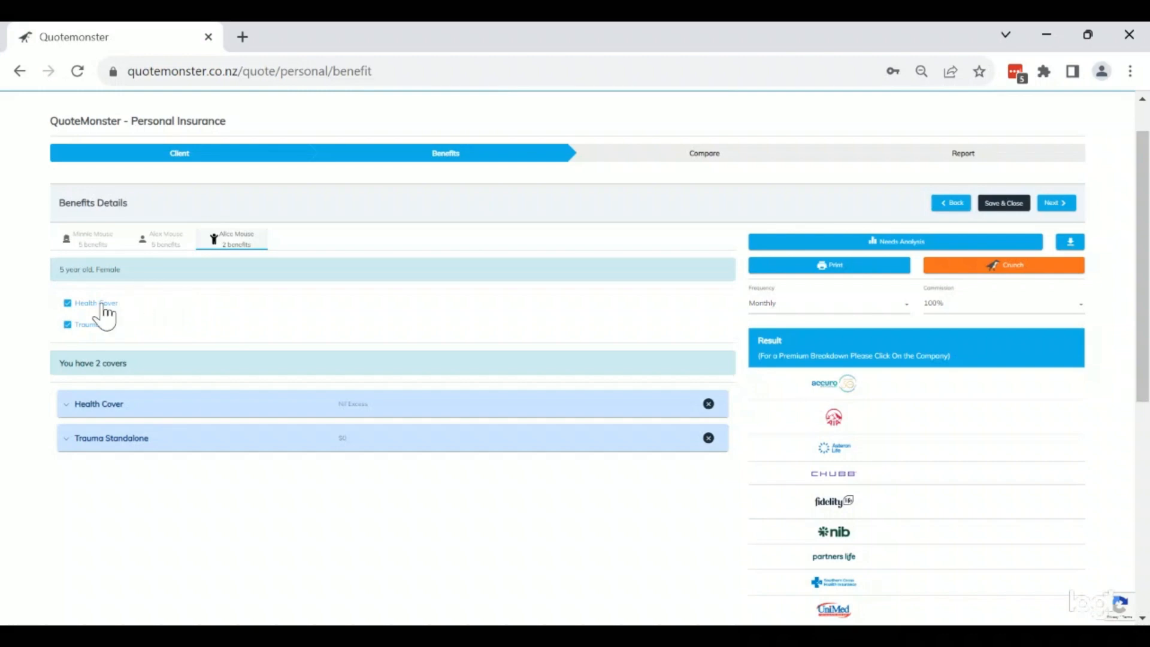
pyautogui.click(155, 443)
pyautogui.click(80, 475)
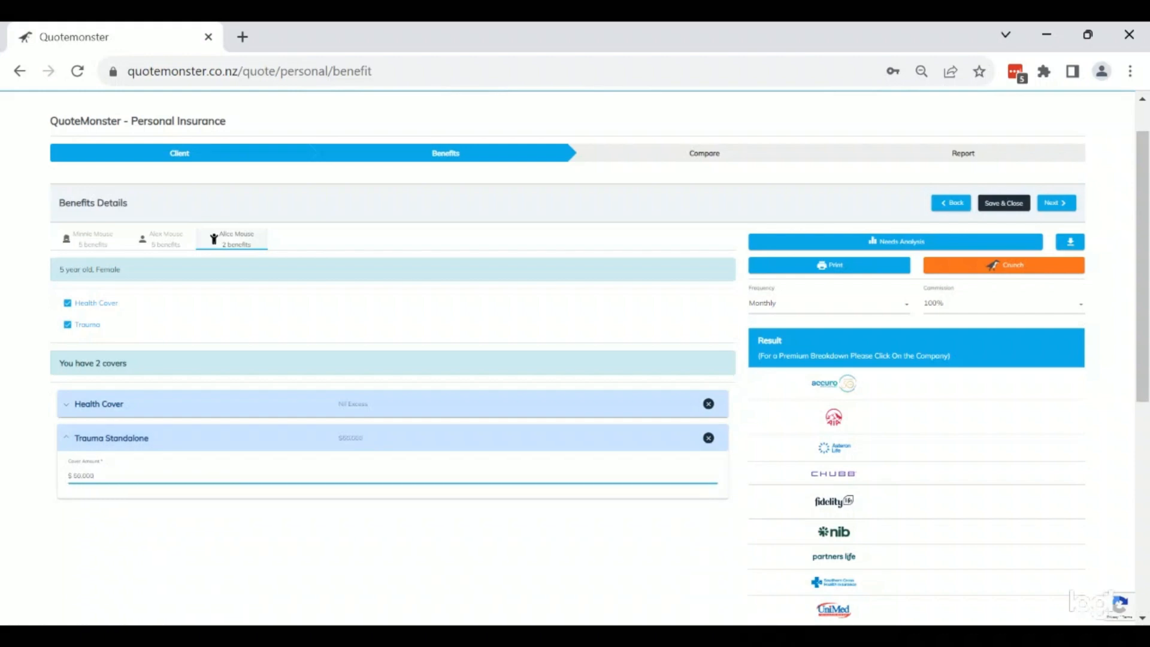
pyautogui.click(123, 406)
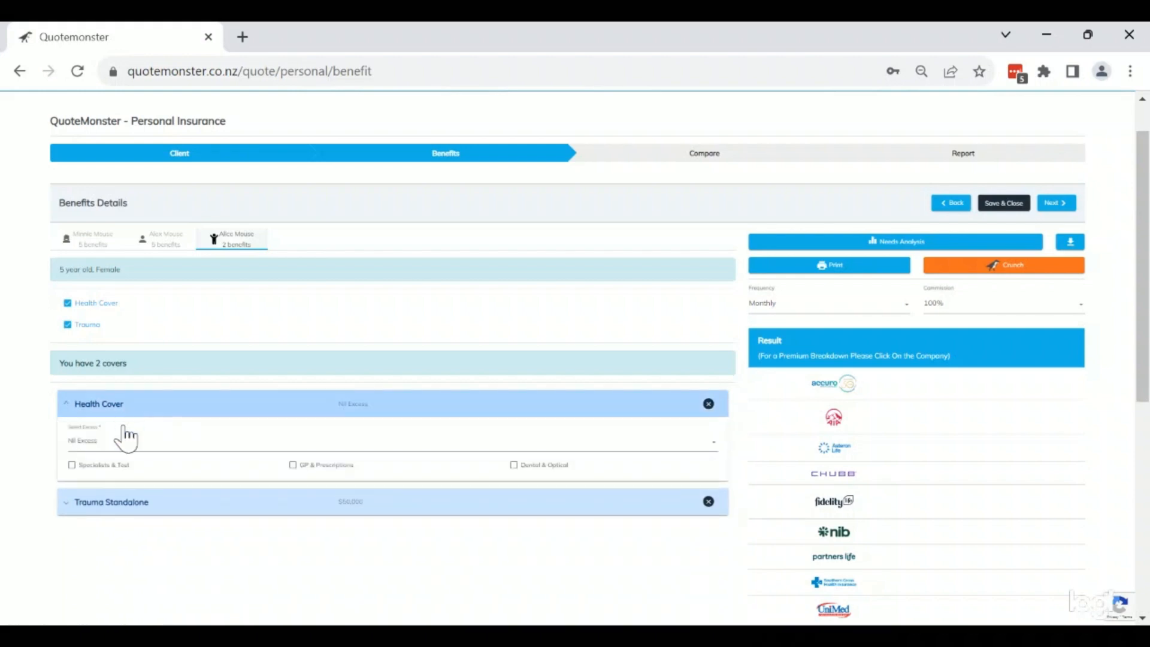
pyautogui.click(167, 410)
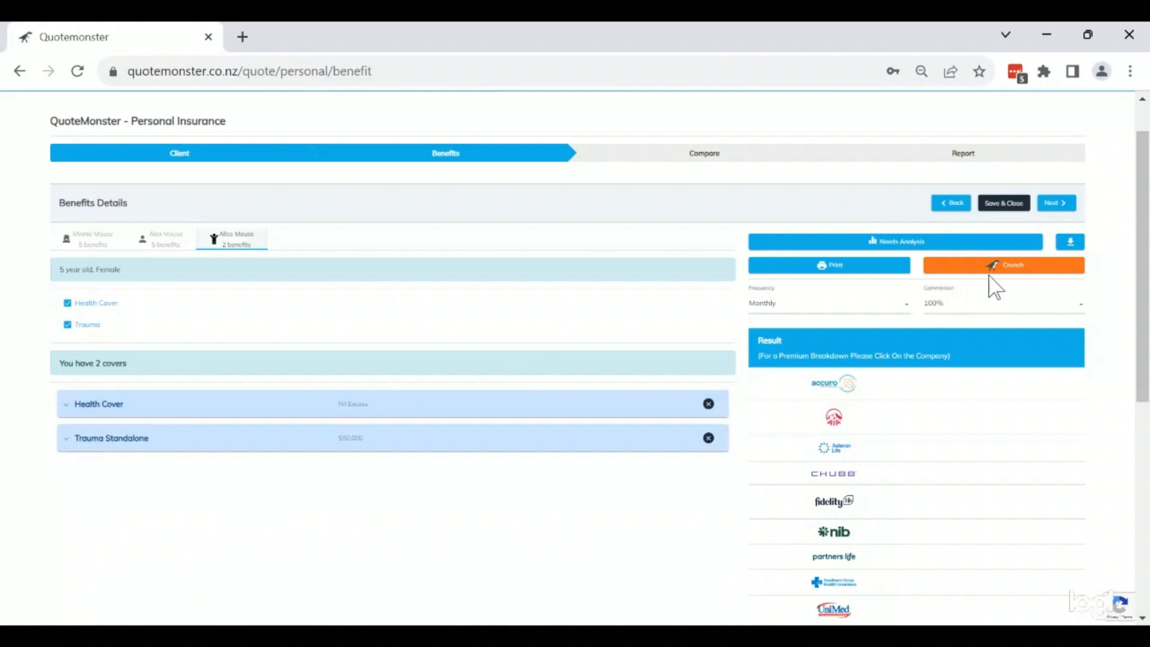
# - Choose Monthly as the premium frequency and crunch the quote
pyautogui.click(776, 311)
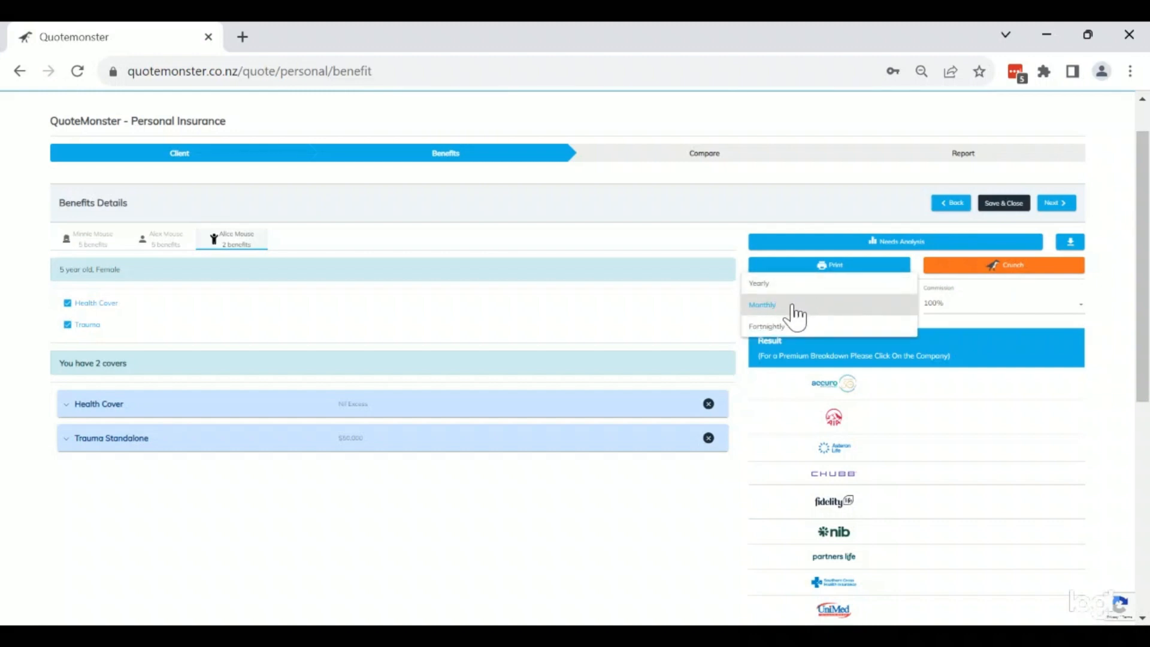
pyautogui.click(794, 312)
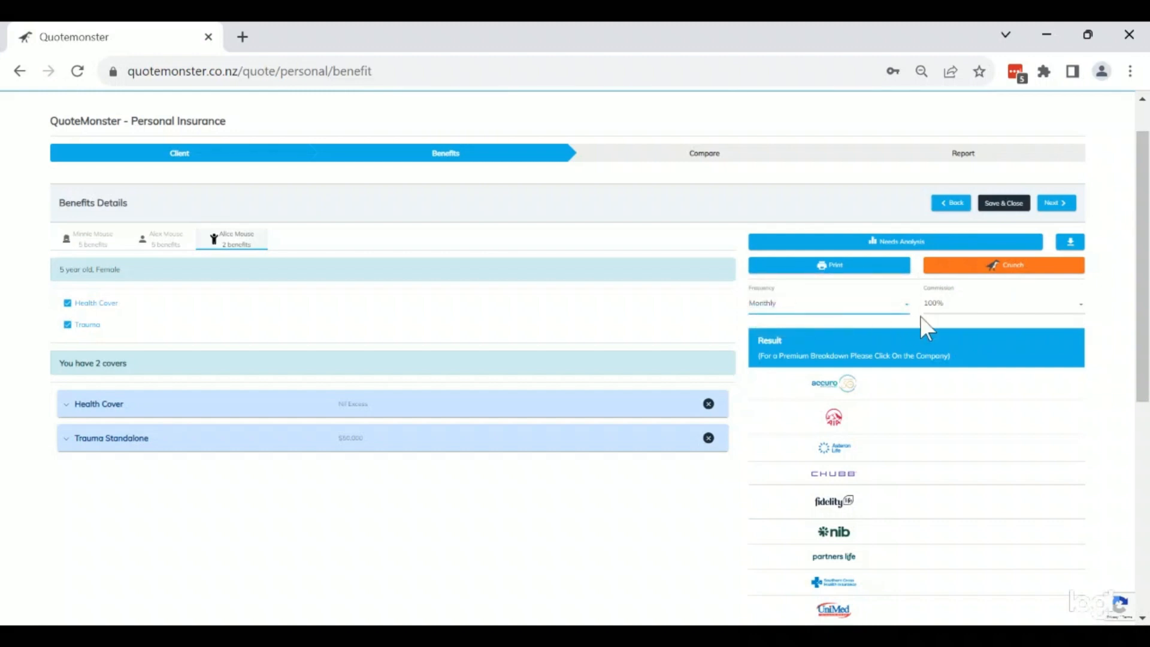
pyautogui.click(1001, 265)
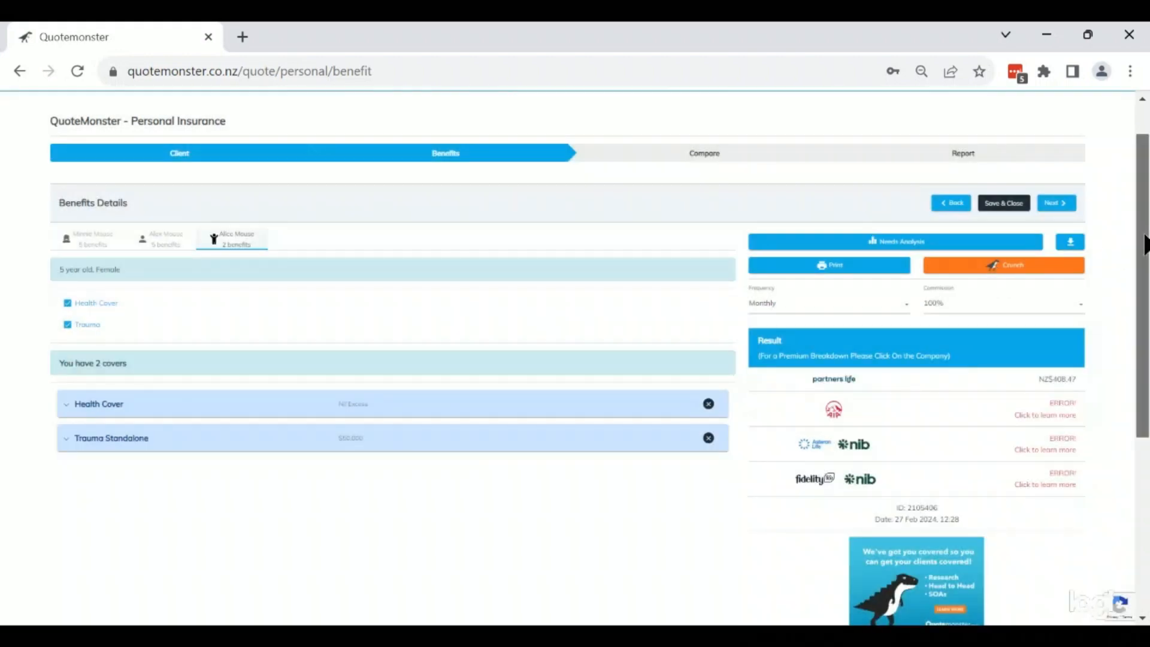
# - Examine the error details of the AIA quote result and close them
pyautogui.scroll(-1, 1142, 249)
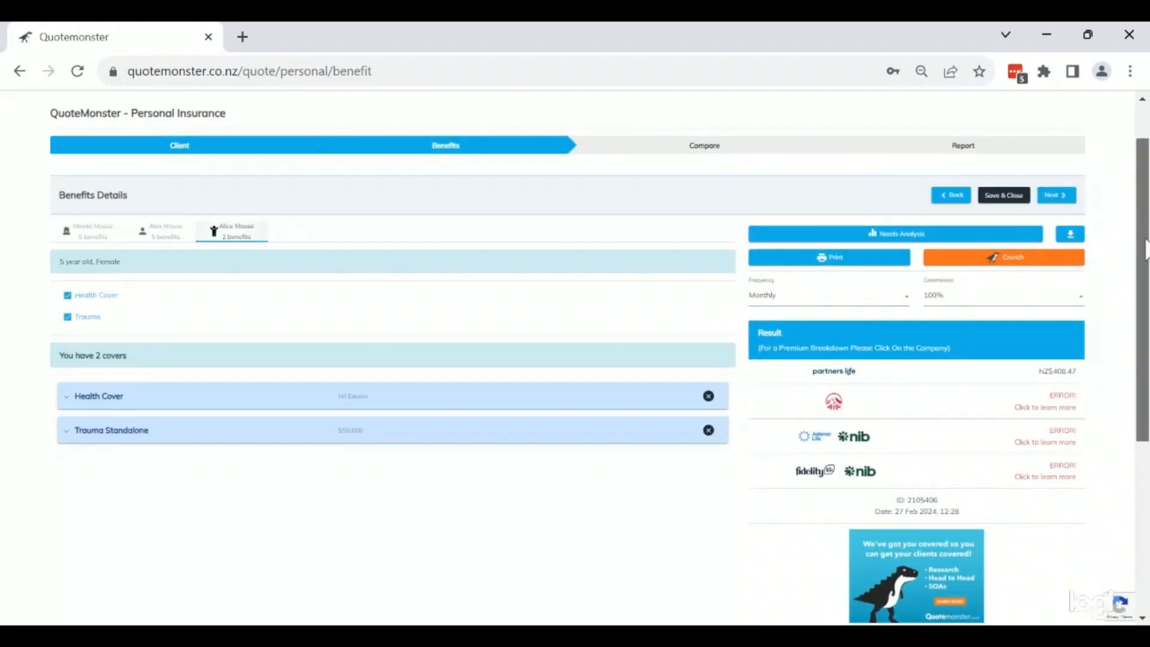
pyautogui.click(1058, 415)
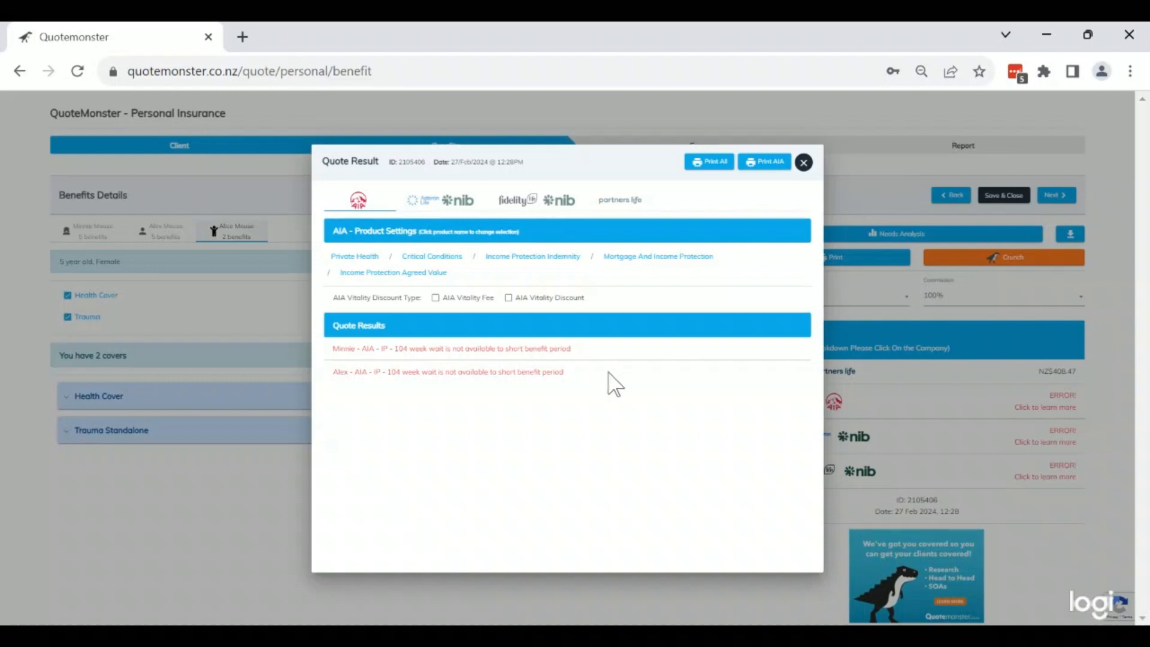
pyautogui.click(804, 163)
# - Change the first adult's Income cover to a 4 Weeks wait period and a To Age 65 benefit period
pyautogui.click(82, 233)
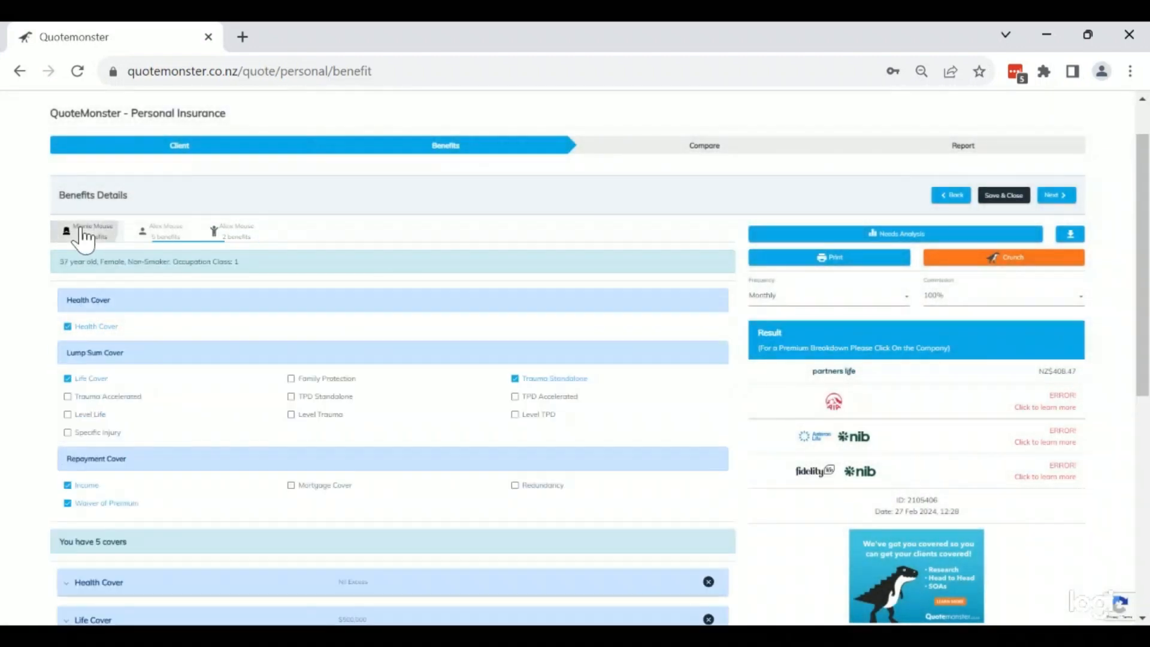
pyautogui.moveTo(1144, 237); pyautogui.dragTo(1142, 403)
pyautogui.click(480, 364)
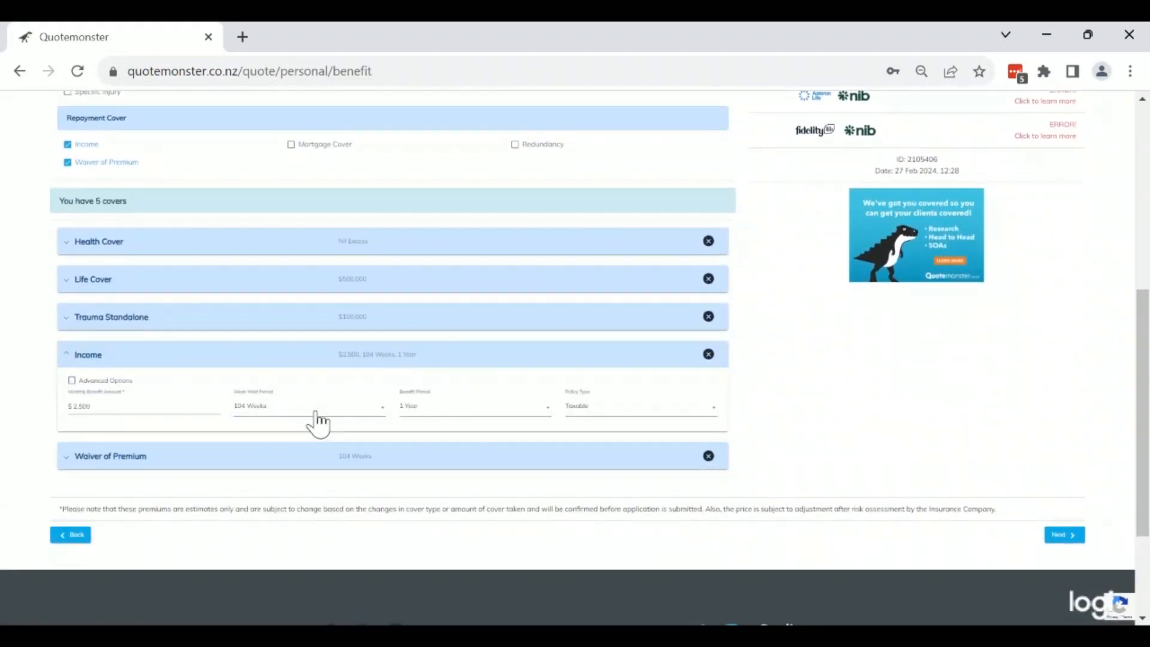
pyautogui.click(318, 423)
pyautogui.click(276, 329)
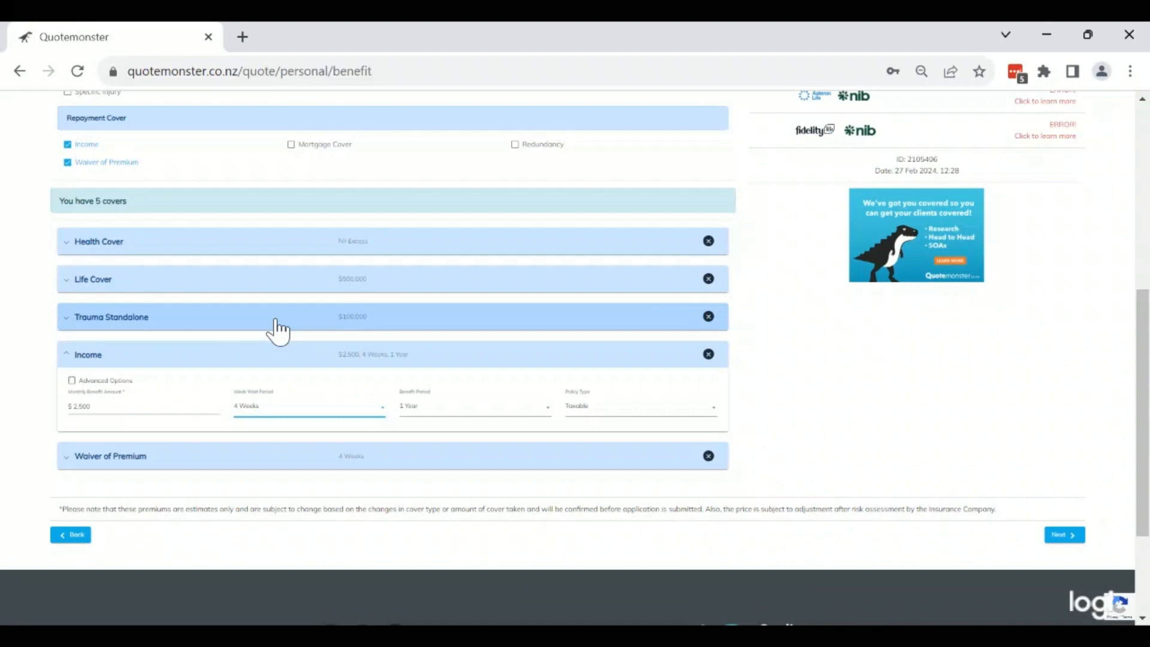
pyautogui.click(412, 413)
pyautogui.click(426, 464)
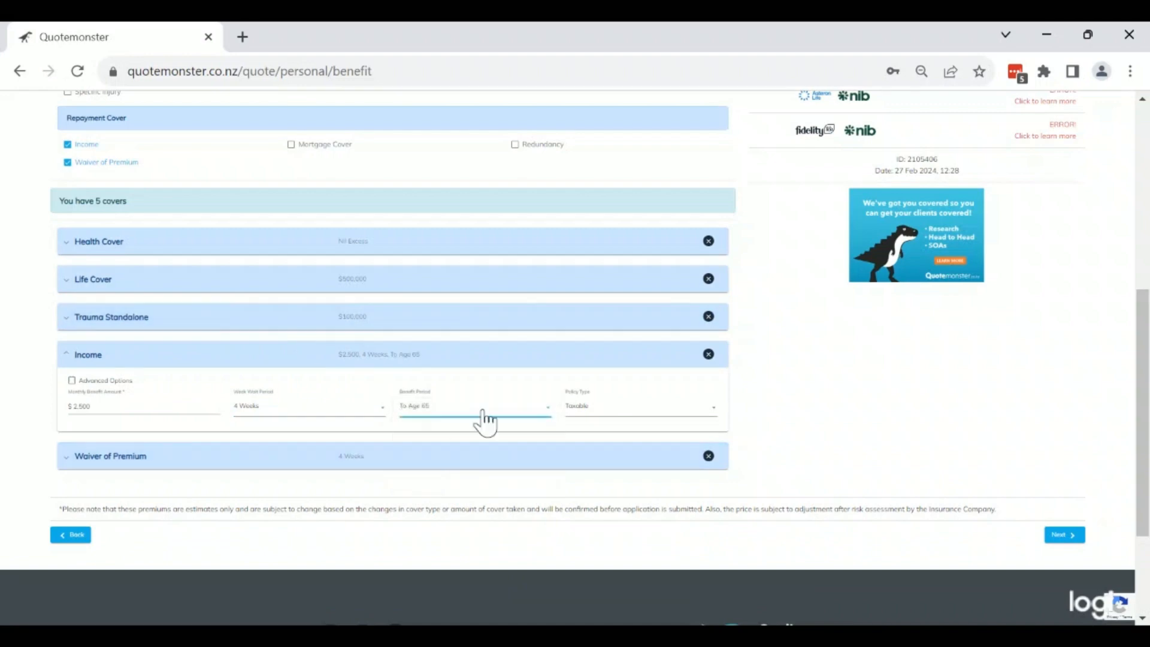
# - Change the second adult's Income cover to a 4 Weeks wait period and a To Age 65 benefit period
pyautogui.moveTo(1144, 403); pyautogui.dragTo(1147, 294)
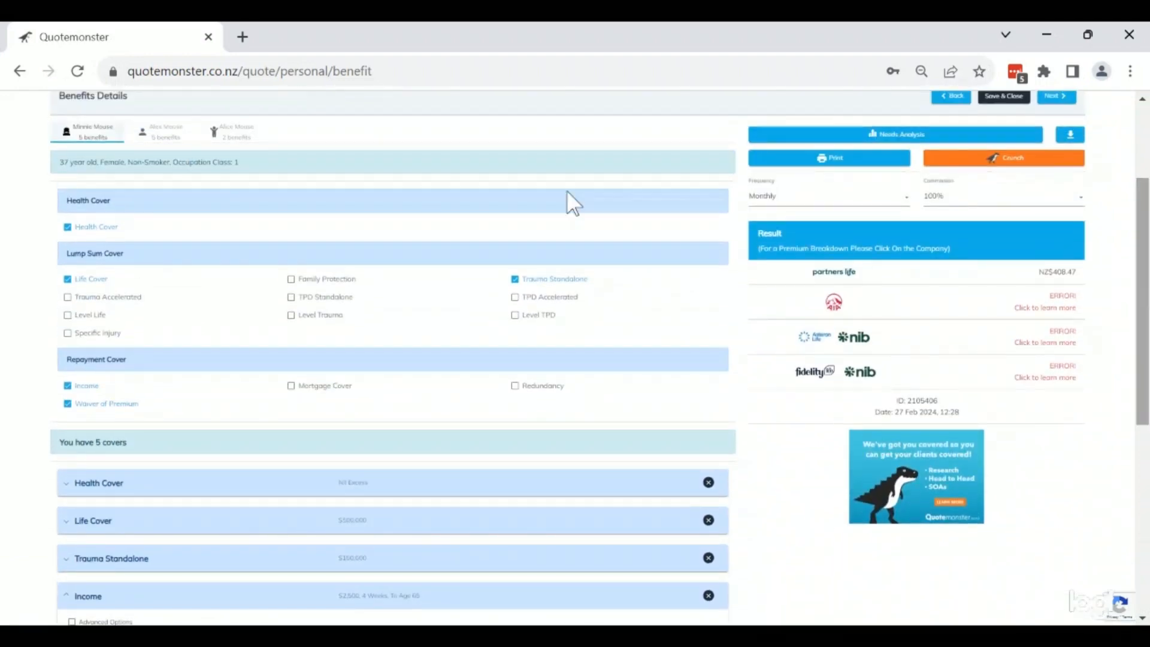
pyautogui.click(163, 132)
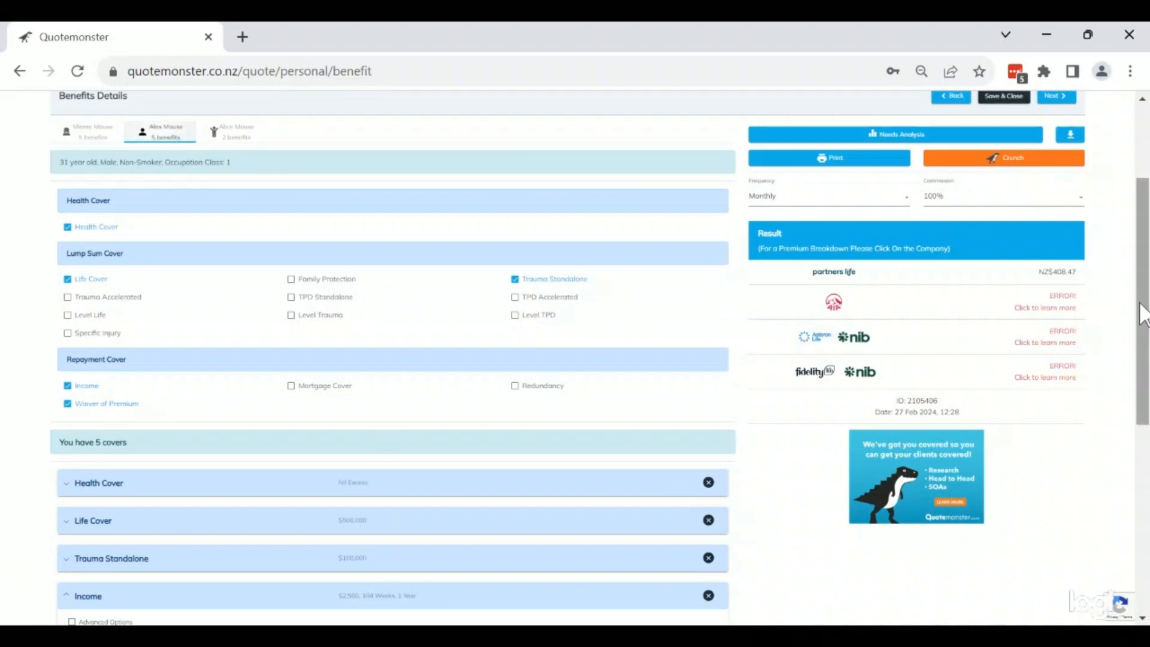
pyautogui.scroll(-5, 439, 462)
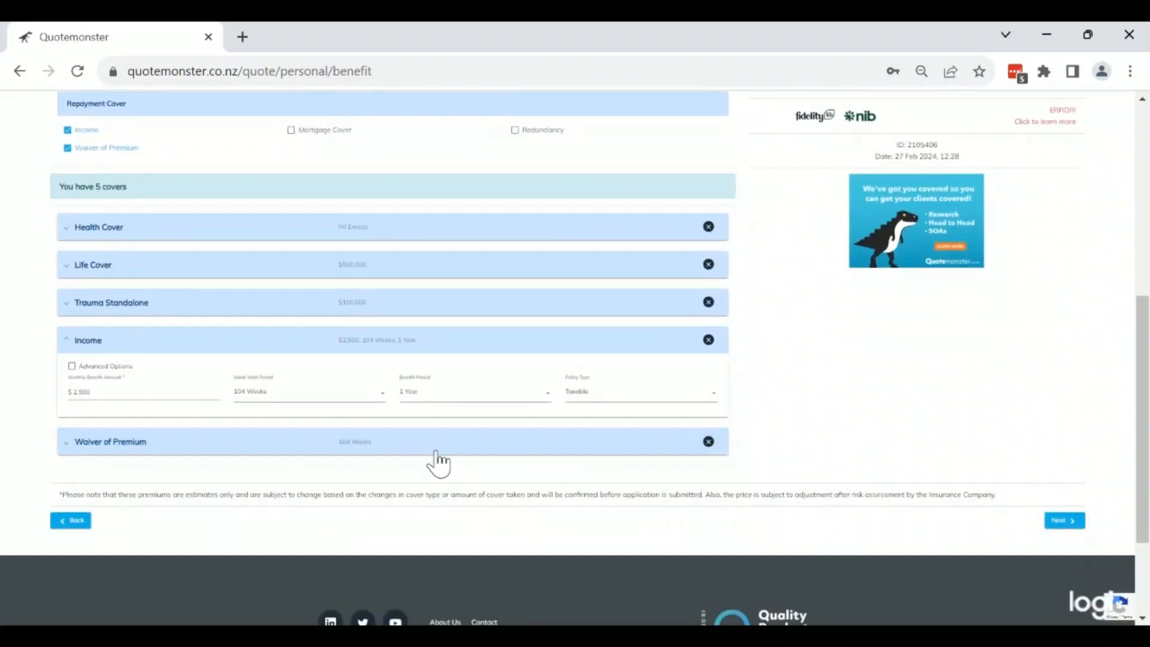
pyautogui.click(367, 395)
pyautogui.click(253, 308)
pyautogui.click(400, 392)
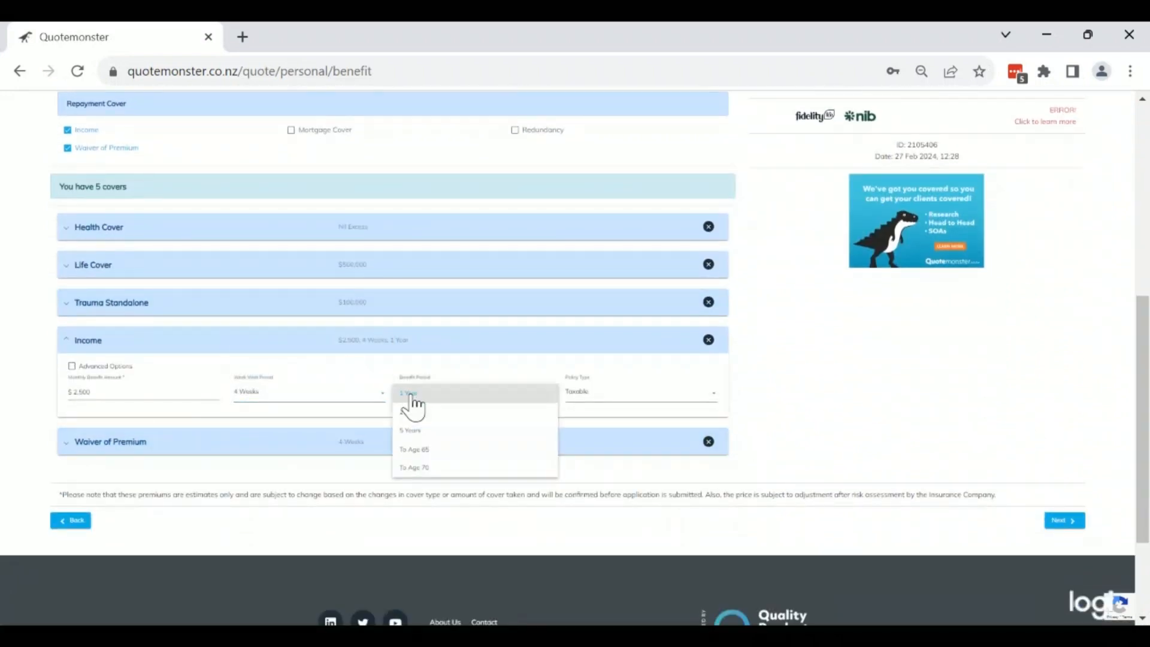
pyautogui.click(441, 455)
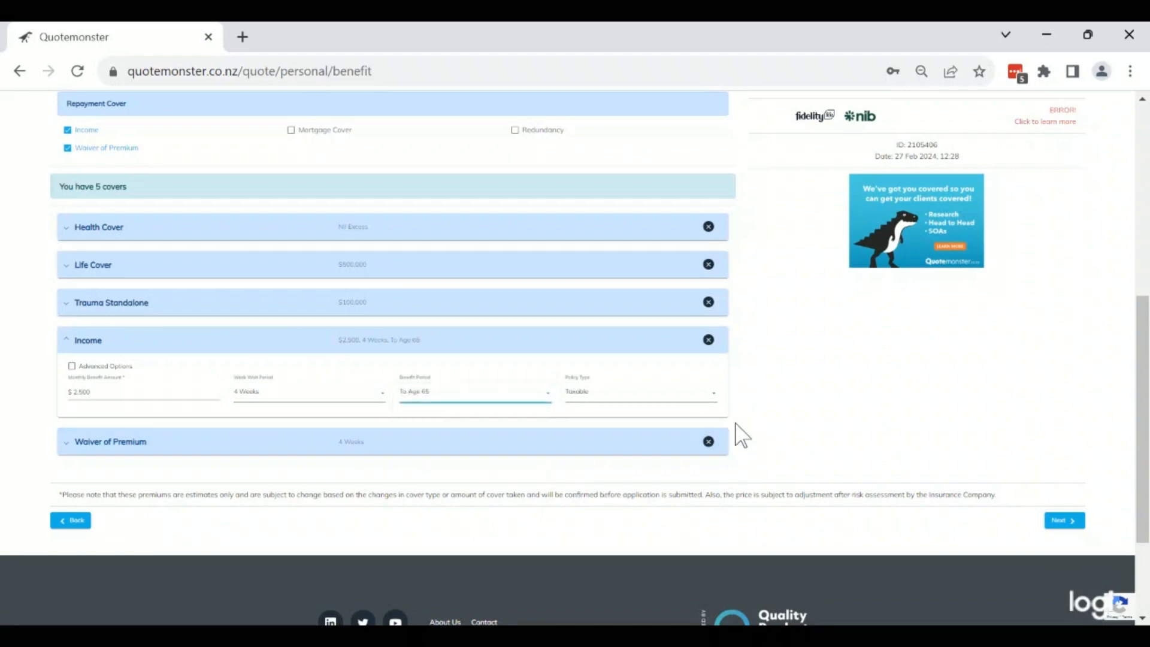
# - Crunch the quote again with both adults' corrected Income settings and view the insurer results
pyautogui.moveTo(1144, 396); pyautogui.dragTo(1144, 206)
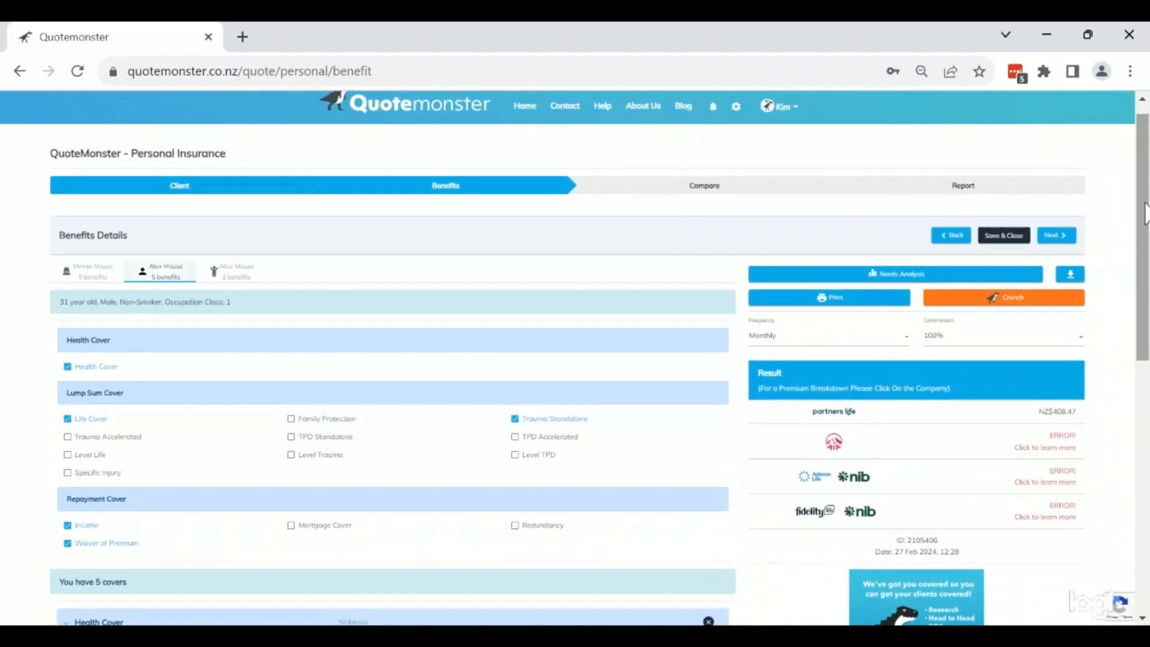
pyautogui.click(1010, 309)
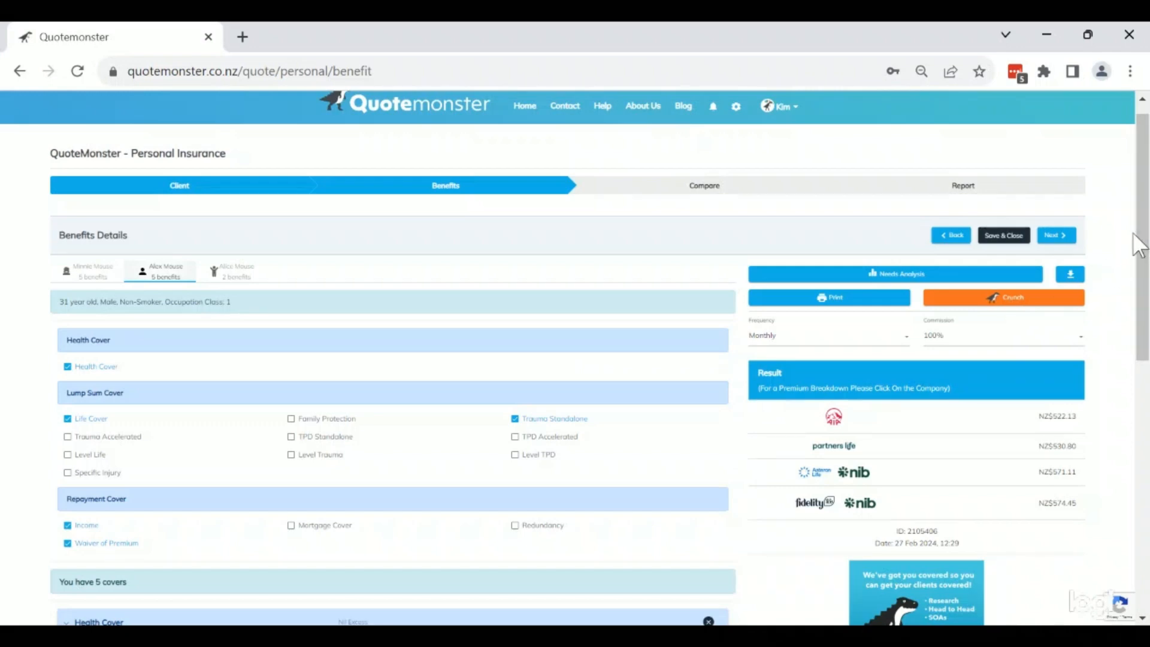
pyautogui.moveTo(1139, 245); pyautogui.dragTo(1139, 315)
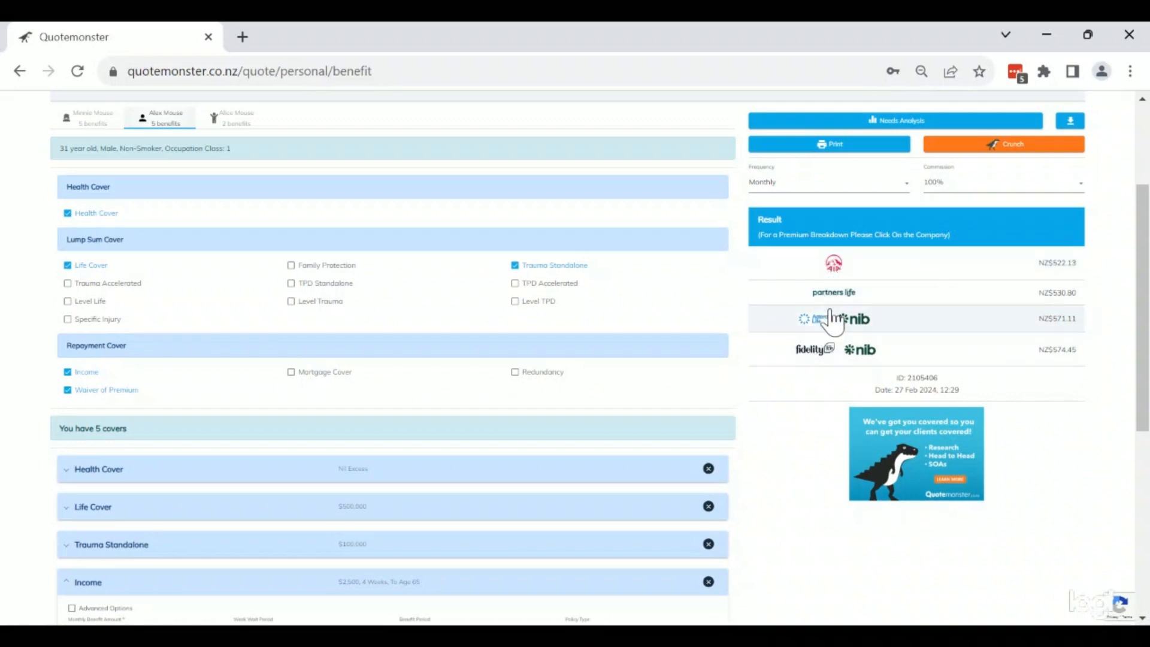
# - In the AIA quote result, change the Critical Conditions product to Progressive Care and re-crunch the premium
pyautogui.click(834, 266)
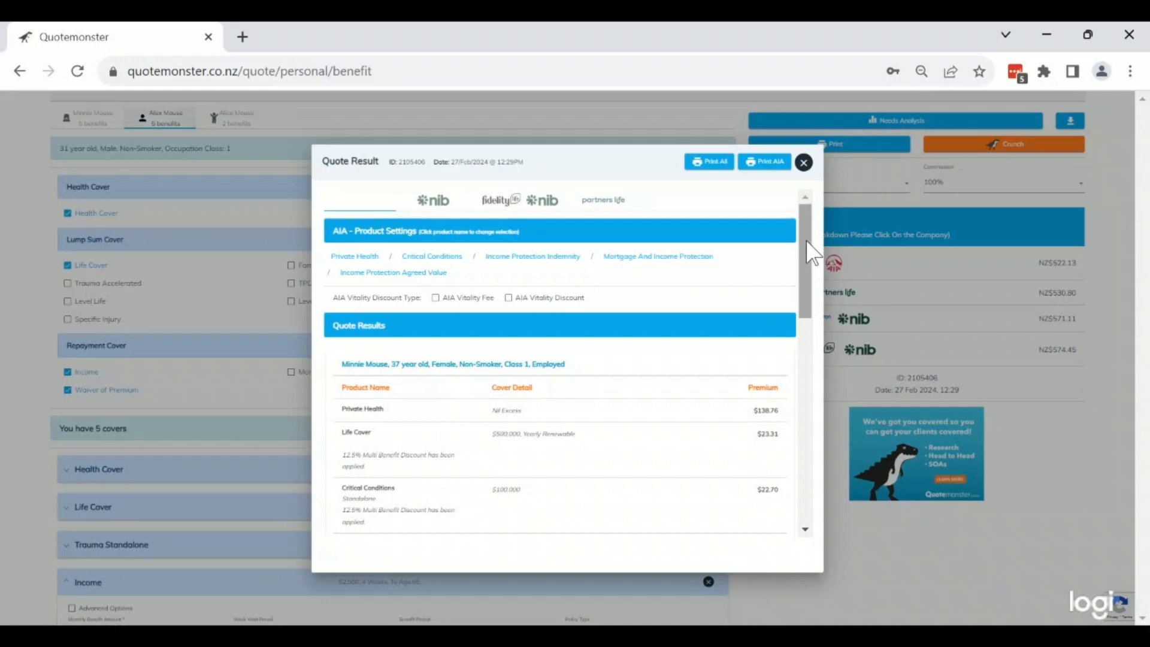
pyautogui.moveTo(806, 242)
pyautogui.mouseDown()
pyautogui.moveTo(804, 419)
pyautogui.moveTo(811, 230)
pyautogui.mouseUp()
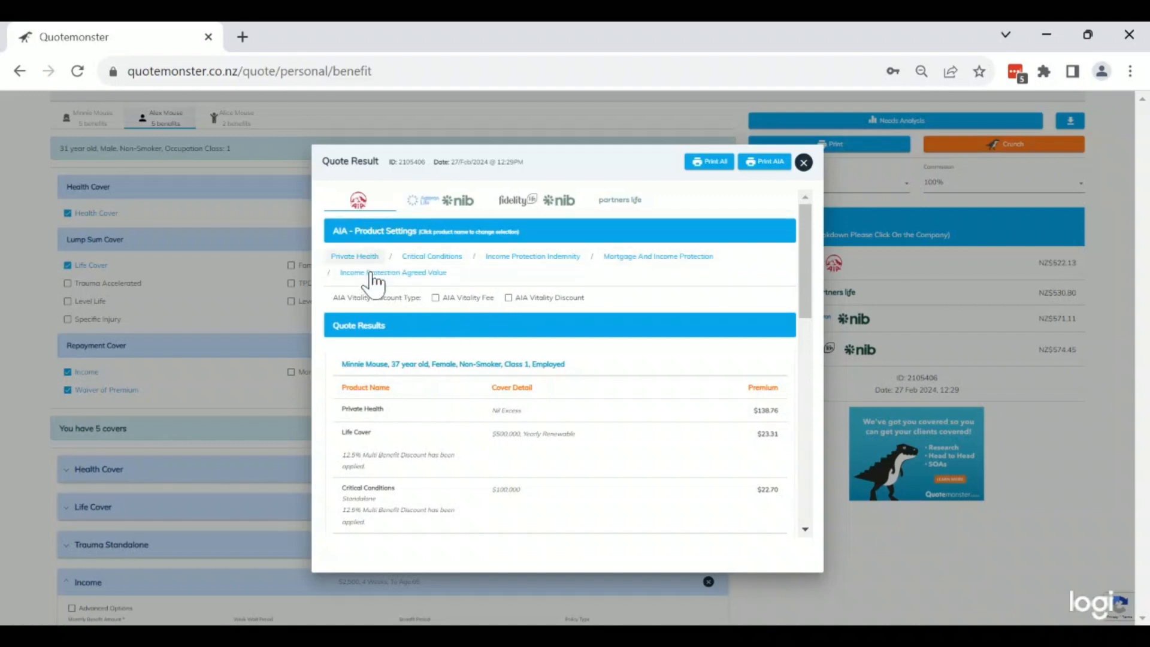
pyautogui.click(430, 256)
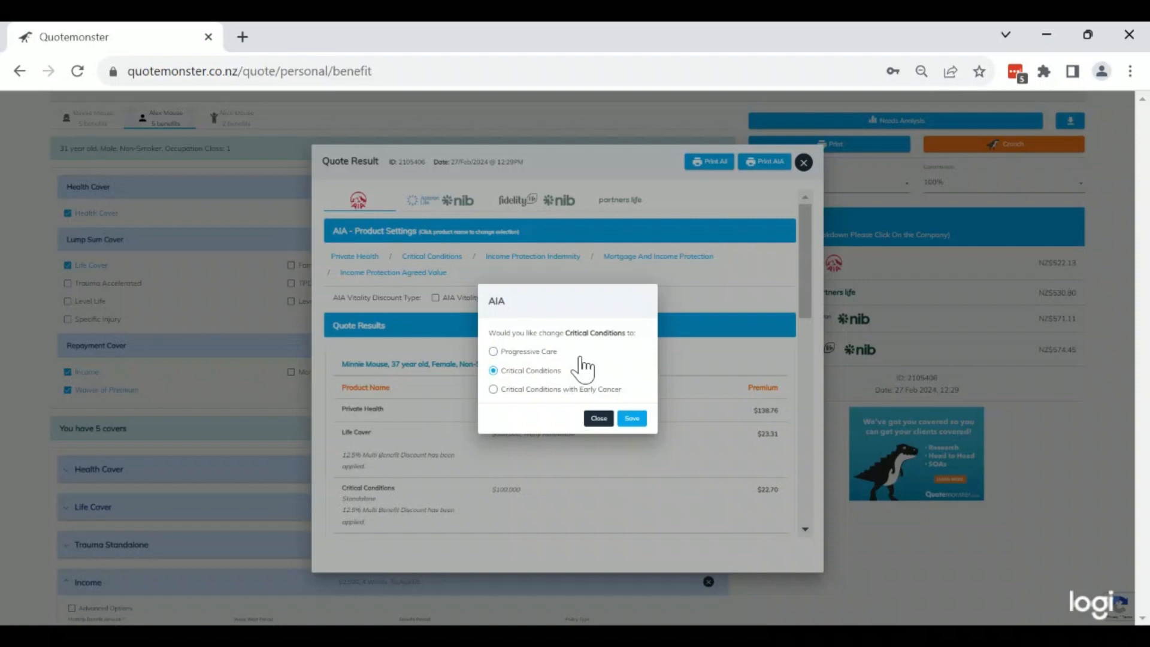
pyautogui.click(493, 351)
pyautogui.click(628, 425)
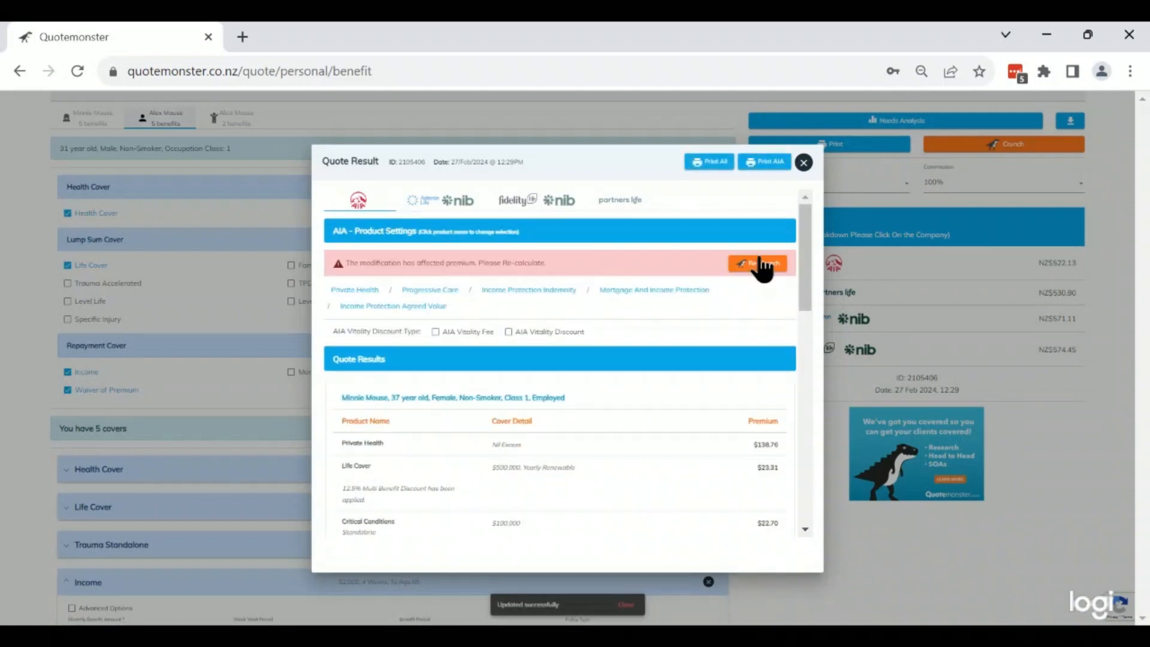
pyautogui.click(759, 261)
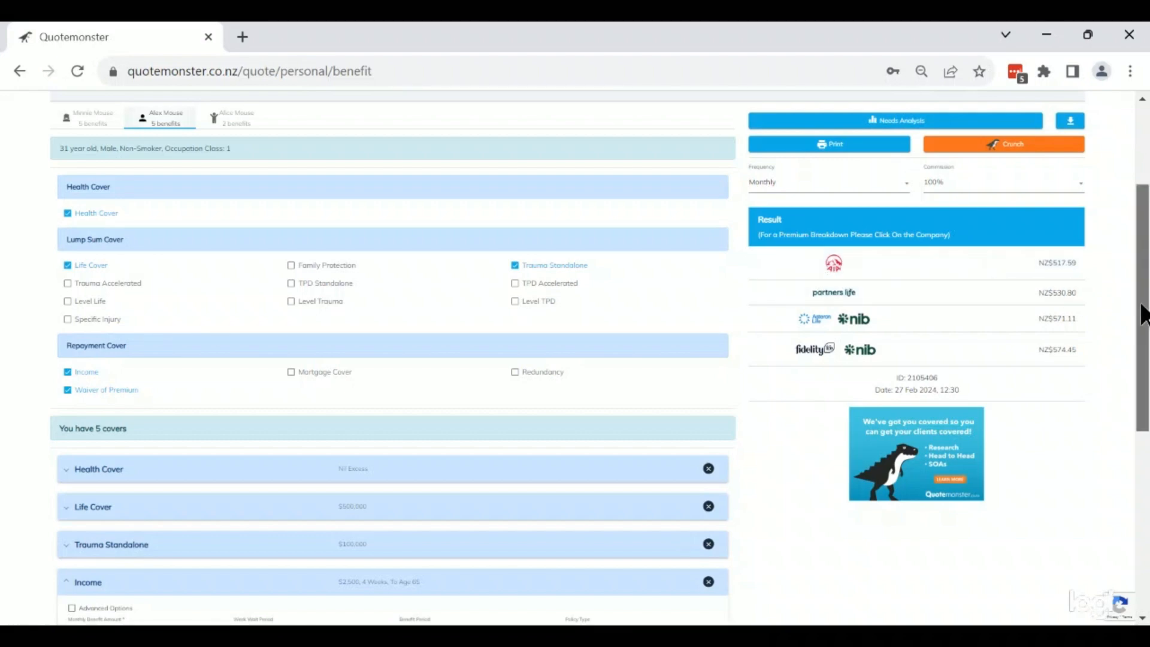
# - Advance the quote to the Compare stage and review the insurers' premium comparison chart
pyautogui.moveTo(1140, 304); pyautogui.dragTo(1135, 266)
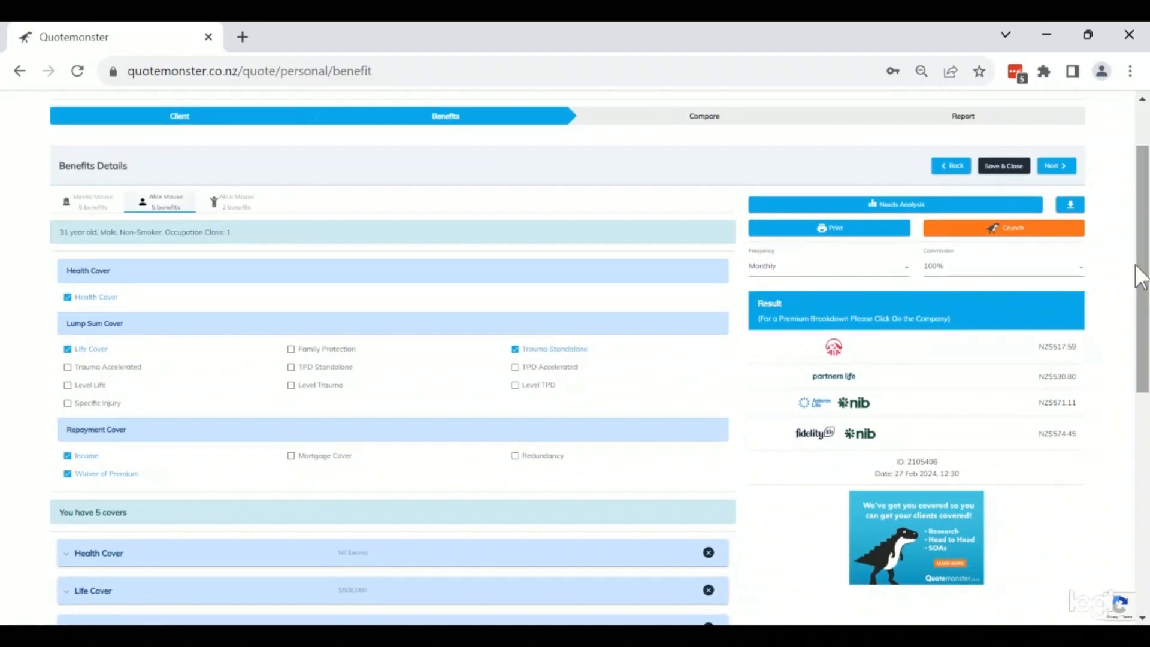
pyautogui.click(1055, 166)
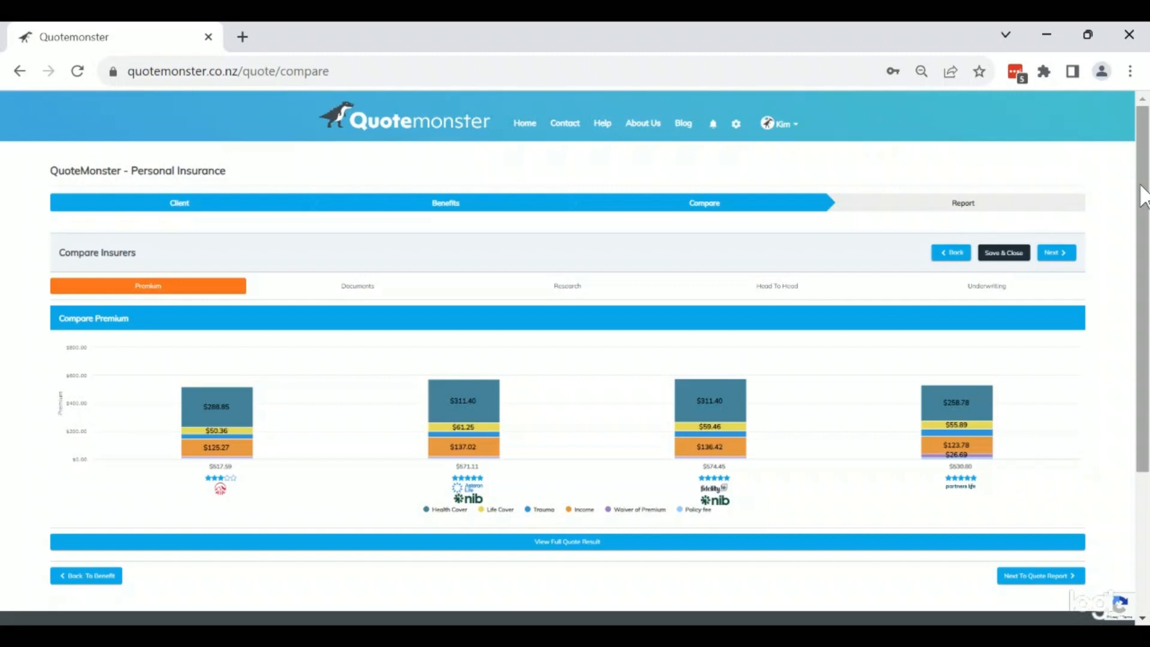
pyautogui.scroll(-1, 1143, 194)
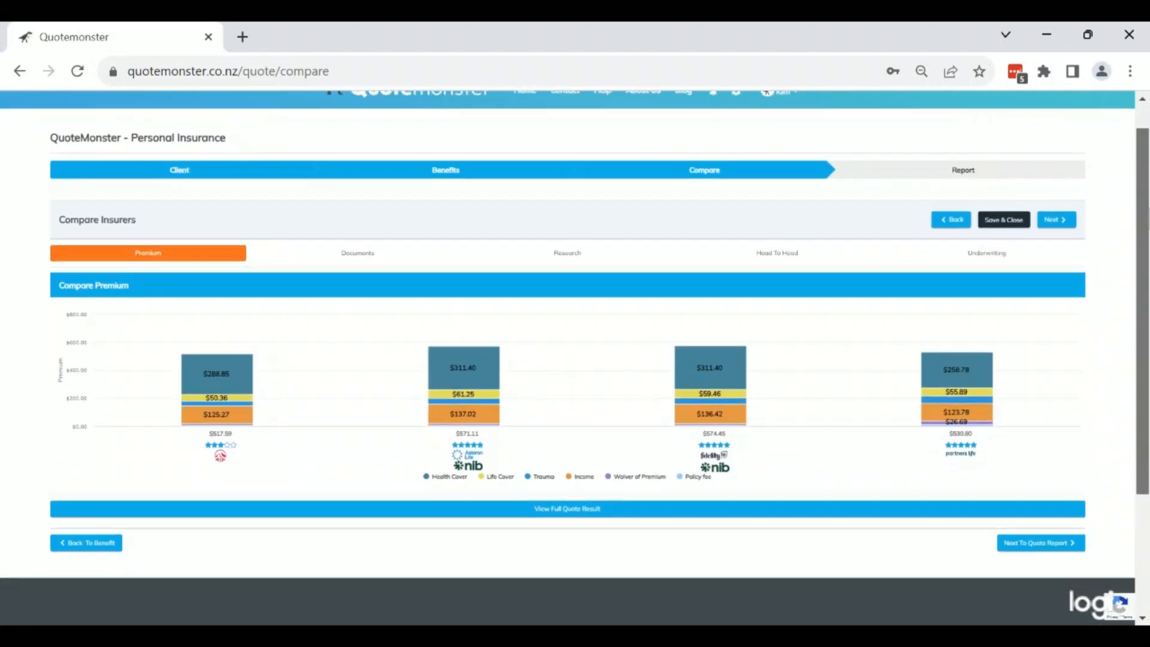
pyautogui.moveTo(1148, 207); pyautogui.dragTo(1147, 205)
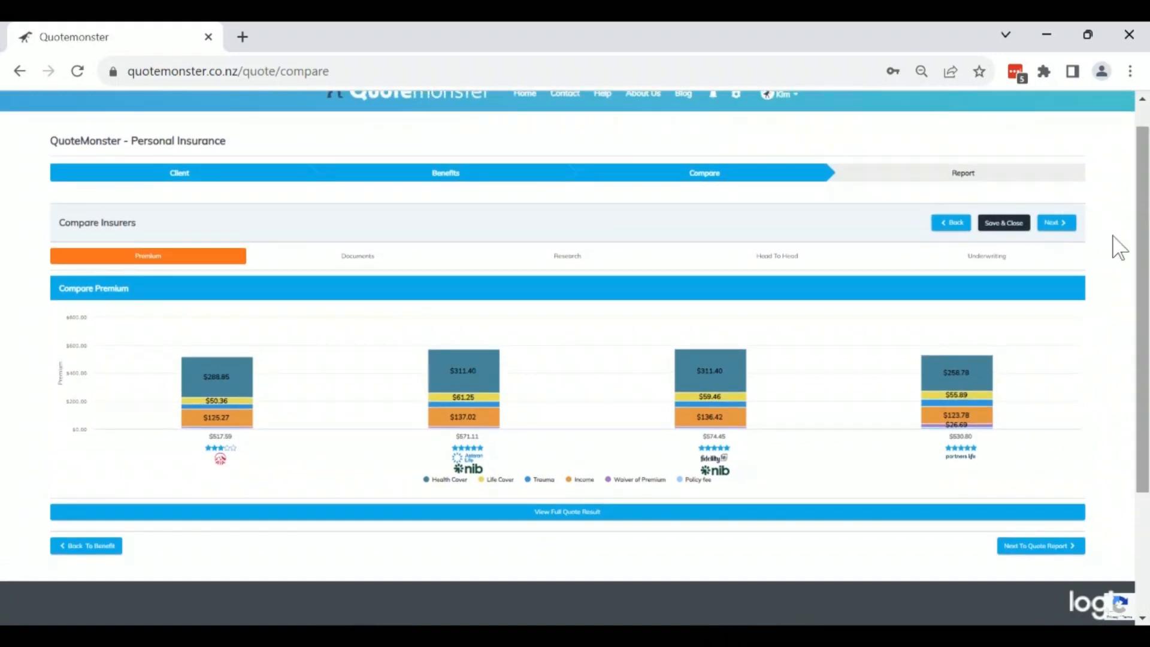
pyautogui.moveTo(943, 412)
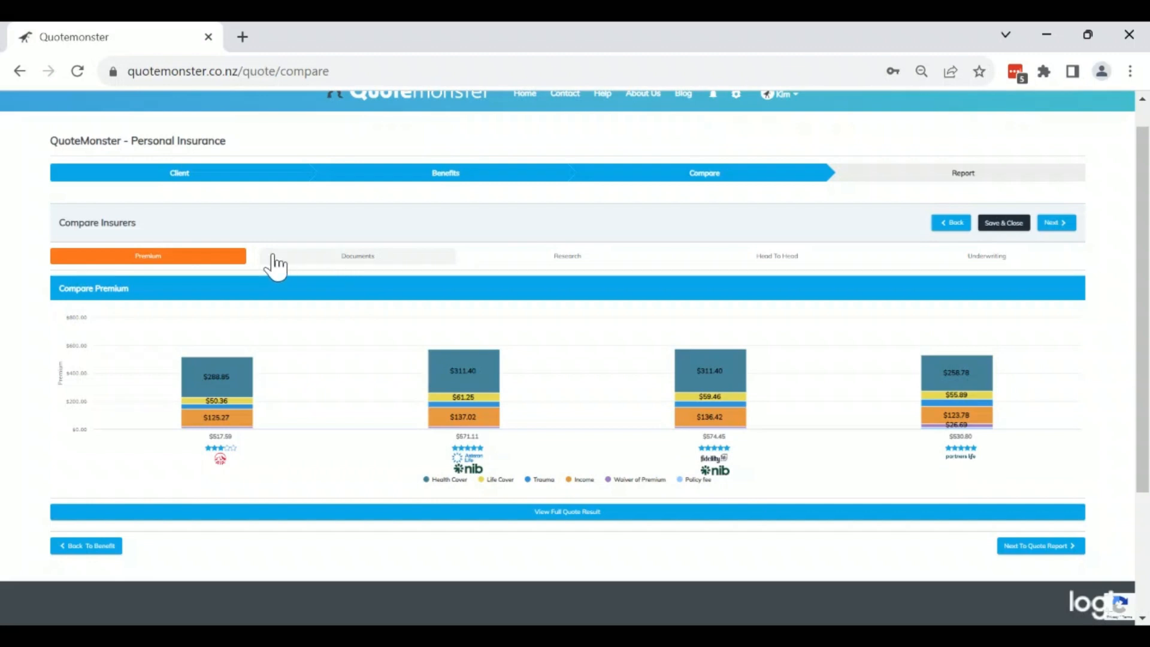
# - View the policy documents list for the first adult's Health Cover and check which other benefits can be selected
pyautogui.click(334, 264)
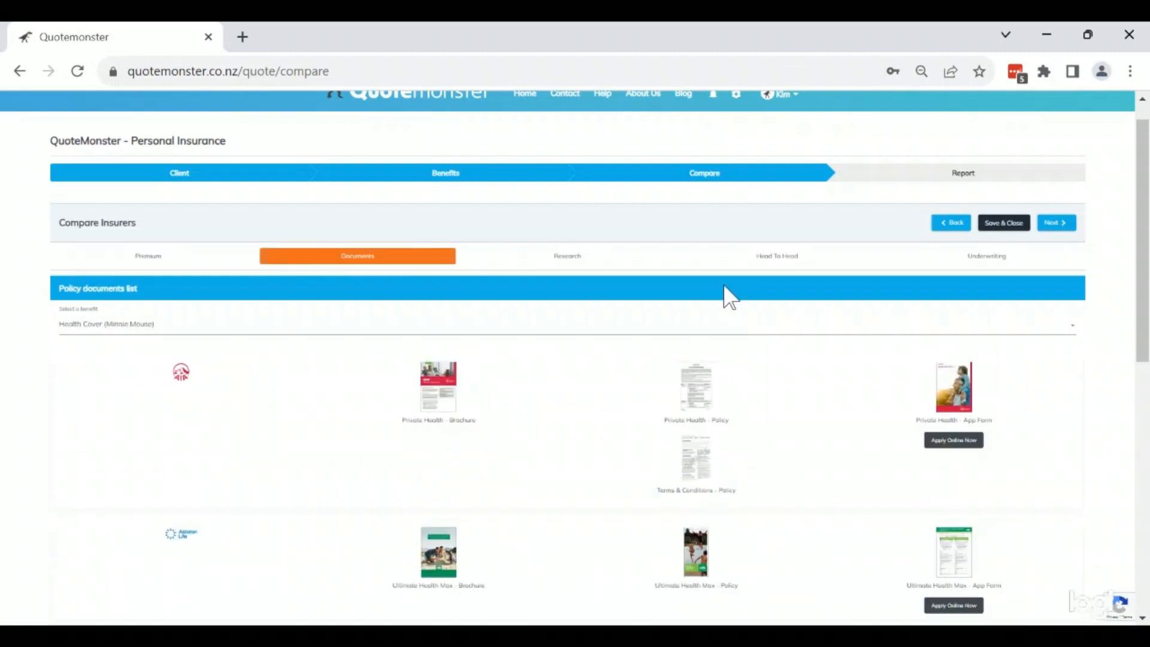
pyautogui.moveTo(1145, 279); pyautogui.dragTo(1145, 317)
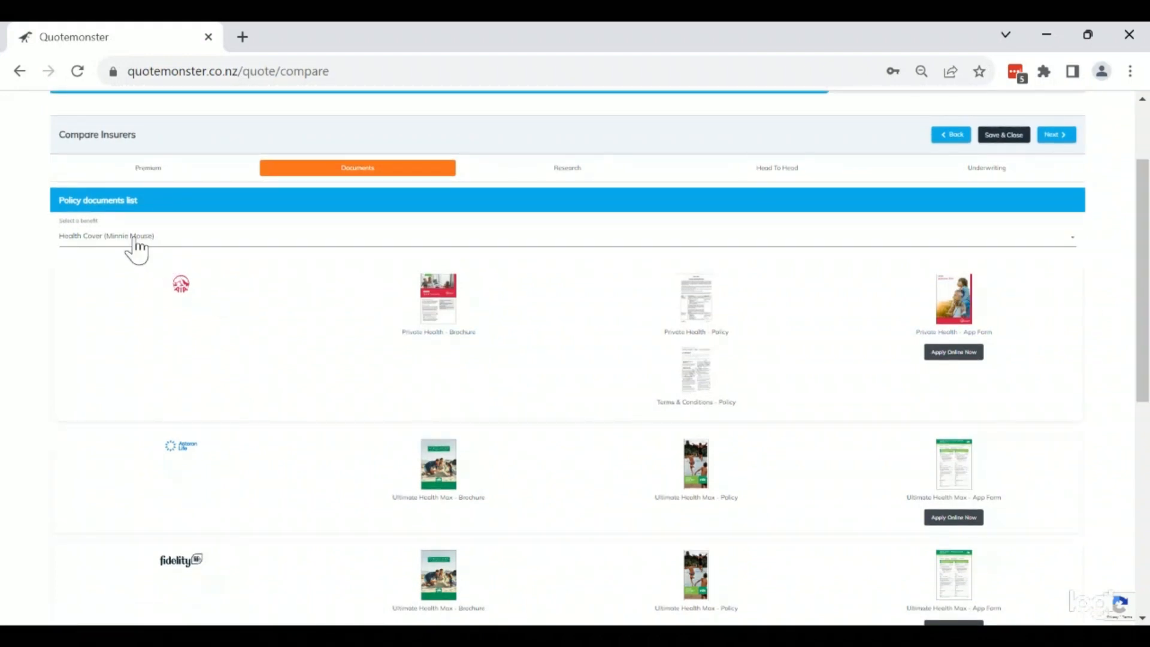
pyautogui.click(134, 239)
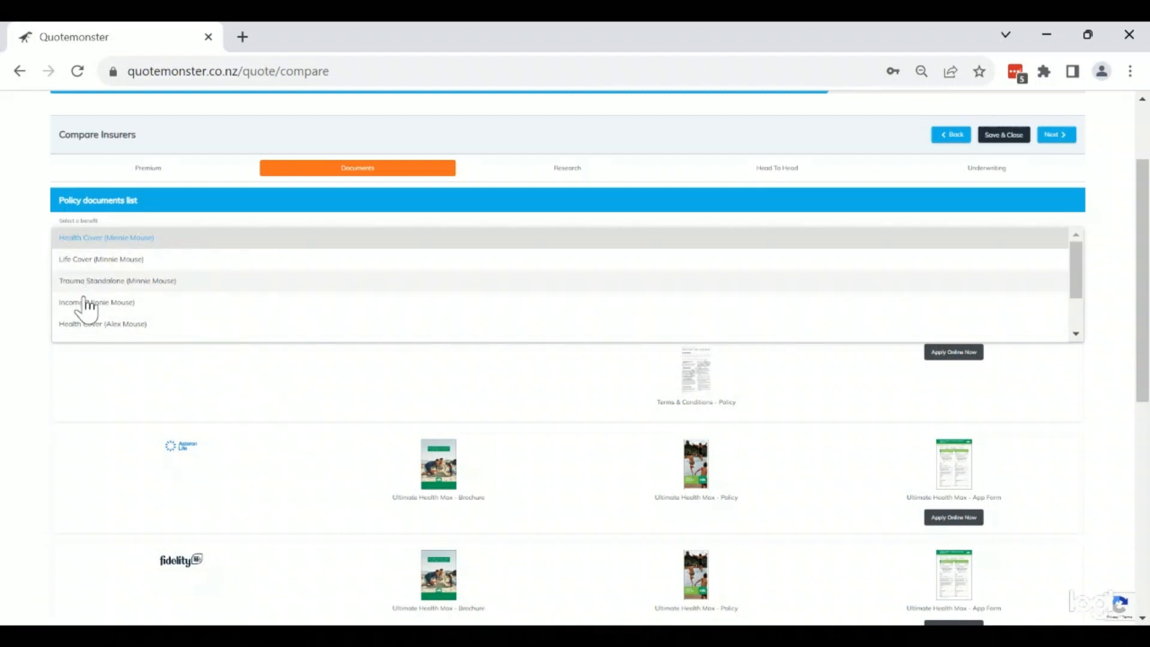
pyautogui.click(72, 350)
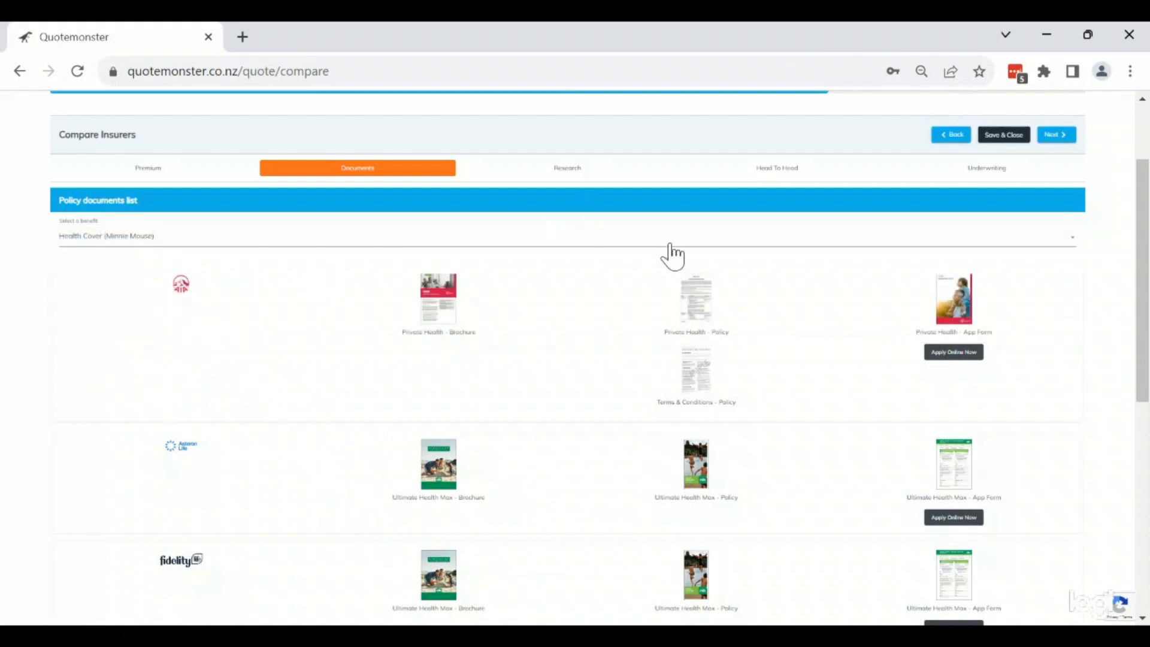
# - Open the Research comparison and remove nib from the selected companies, saving the selection
pyautogui.click(574, 173)
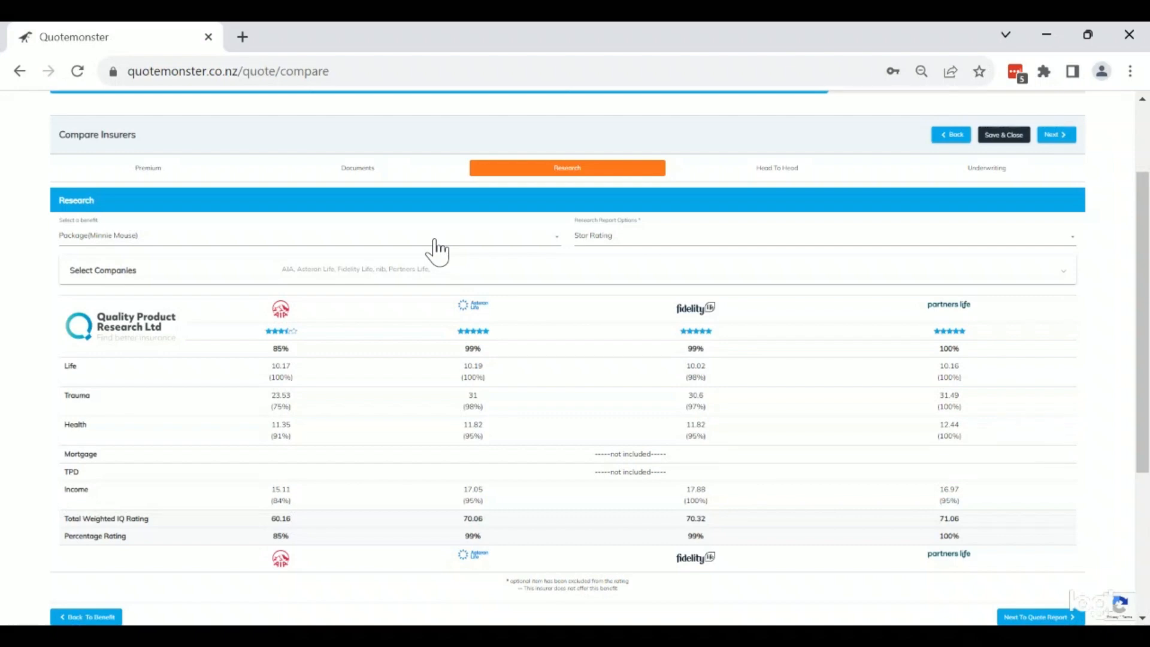
pyautogui.click(336, 274)
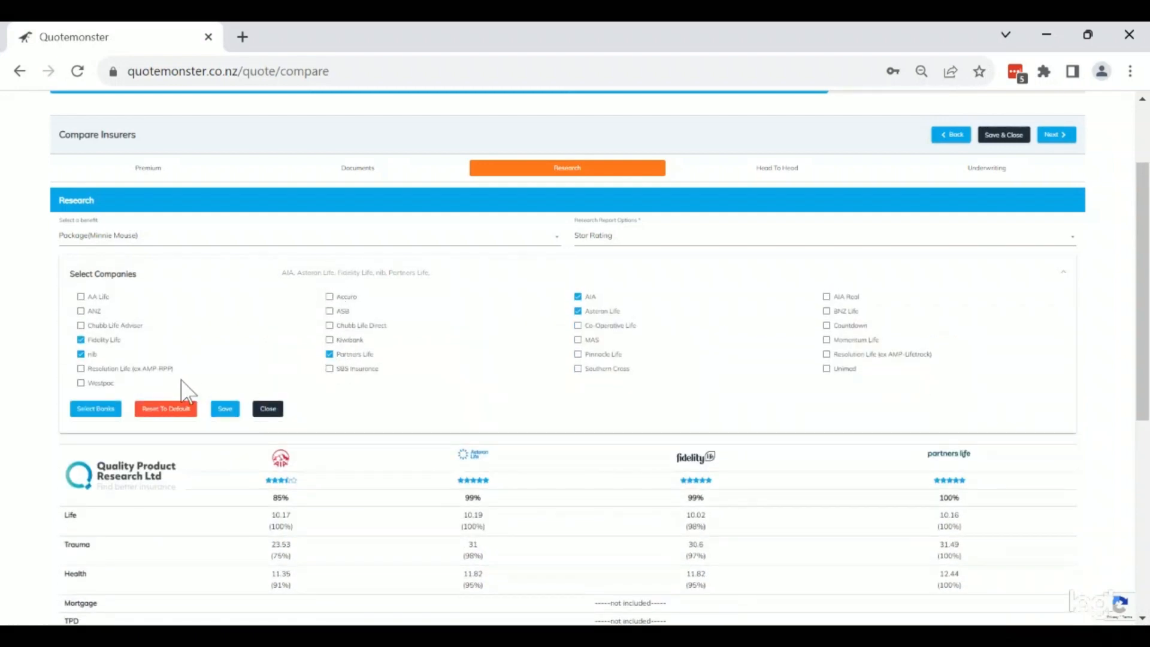
pyautogui.click(82, 354)
pyautogui.click(226, 409)
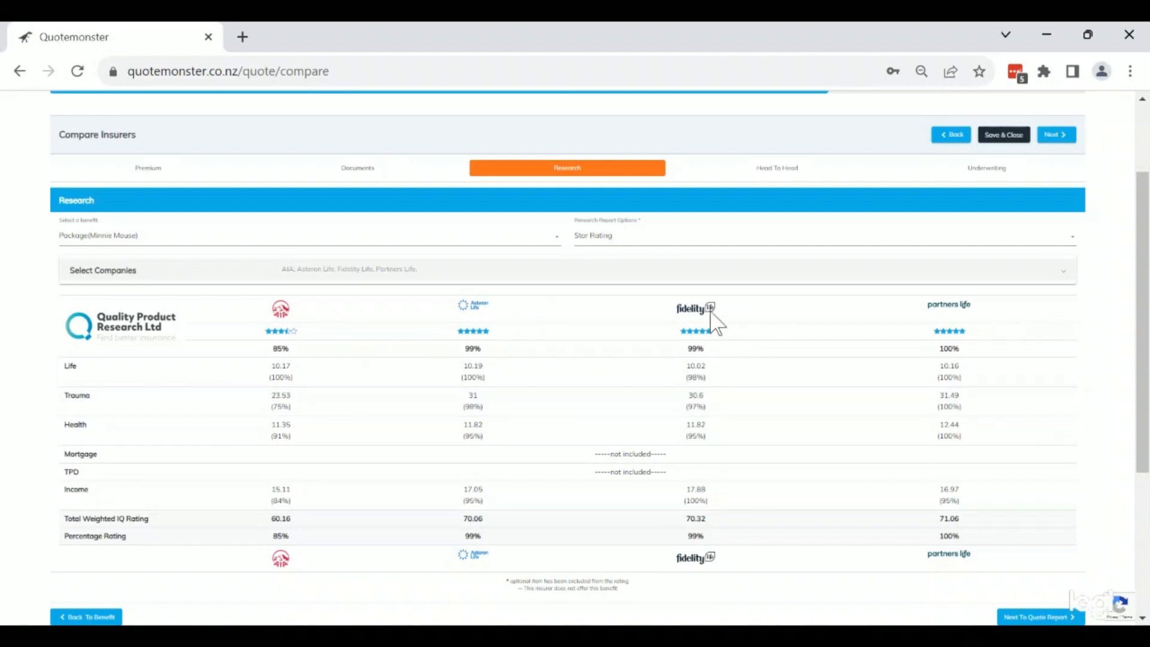
# - Show the research for the first adult's Health Cover and order its items alphabetically
pyautogui.click(174, 238)
pyautogui.click(160, 259)
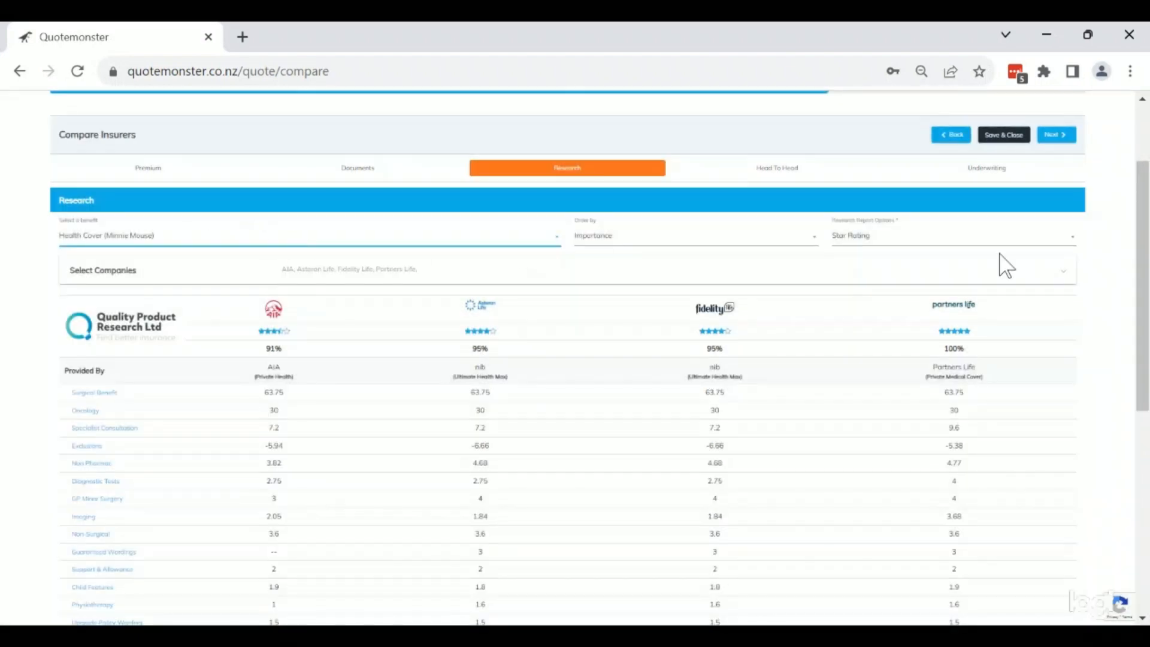
pyautogui.moveTo(1142, 251)
pyautogui.mouseDown()
pyautogui.moveTo(1144, 312)
pyautogui.moveTo(1142, 273)
pyautogui.mouseUp()
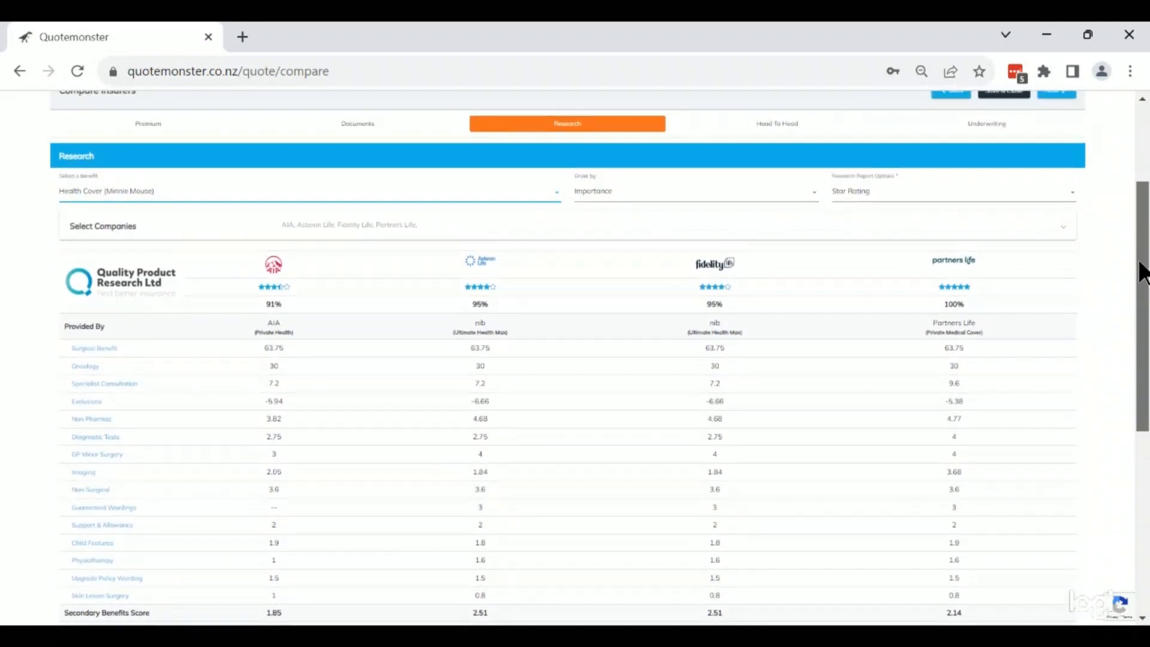
pyautogui.click(603, 194)
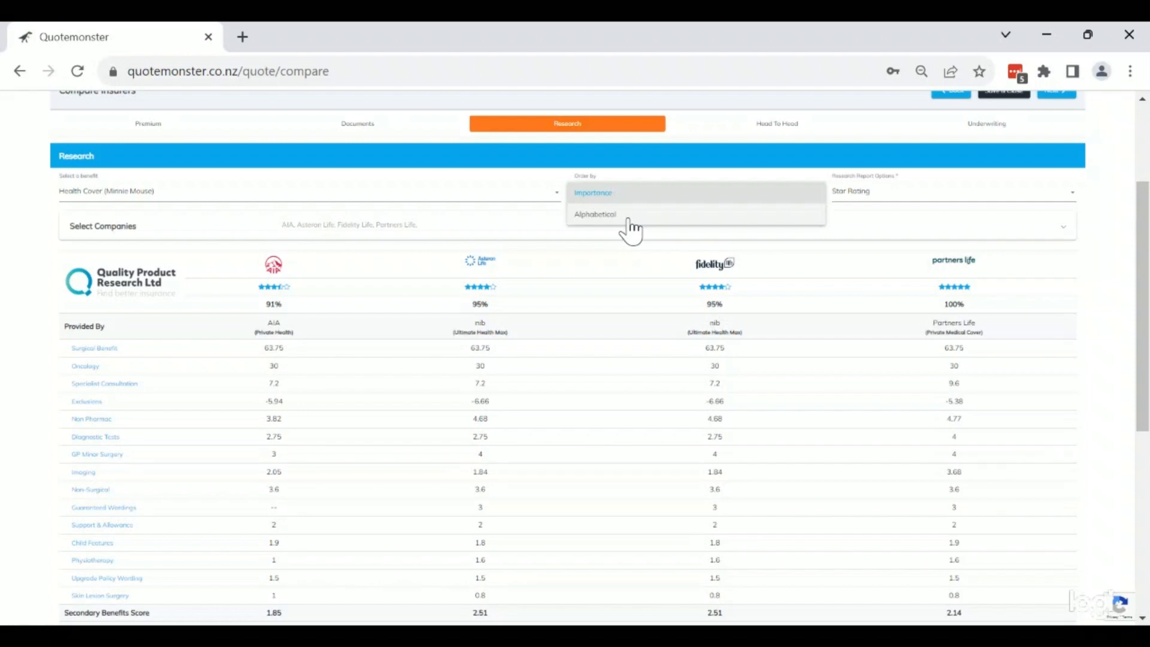
pyautogui.click(627, 219)
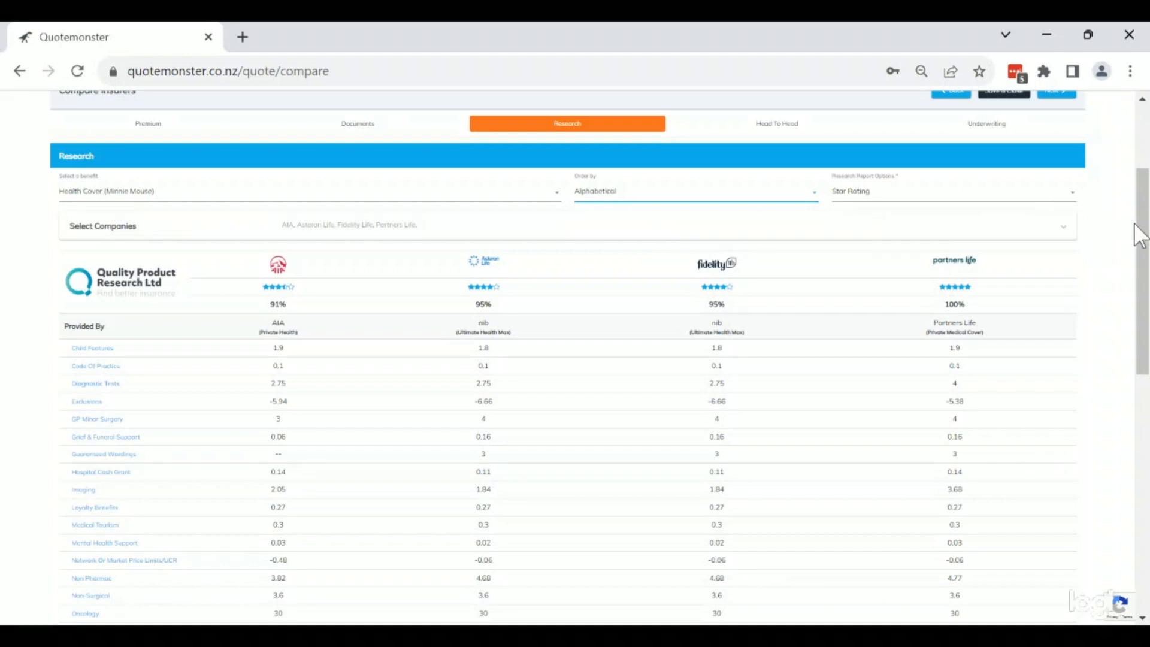
# - Review the insurers' Health Cover benefit scores and check the research report options, keeping Star Rating
pyautogui.scroll(-4, 1141, 242)
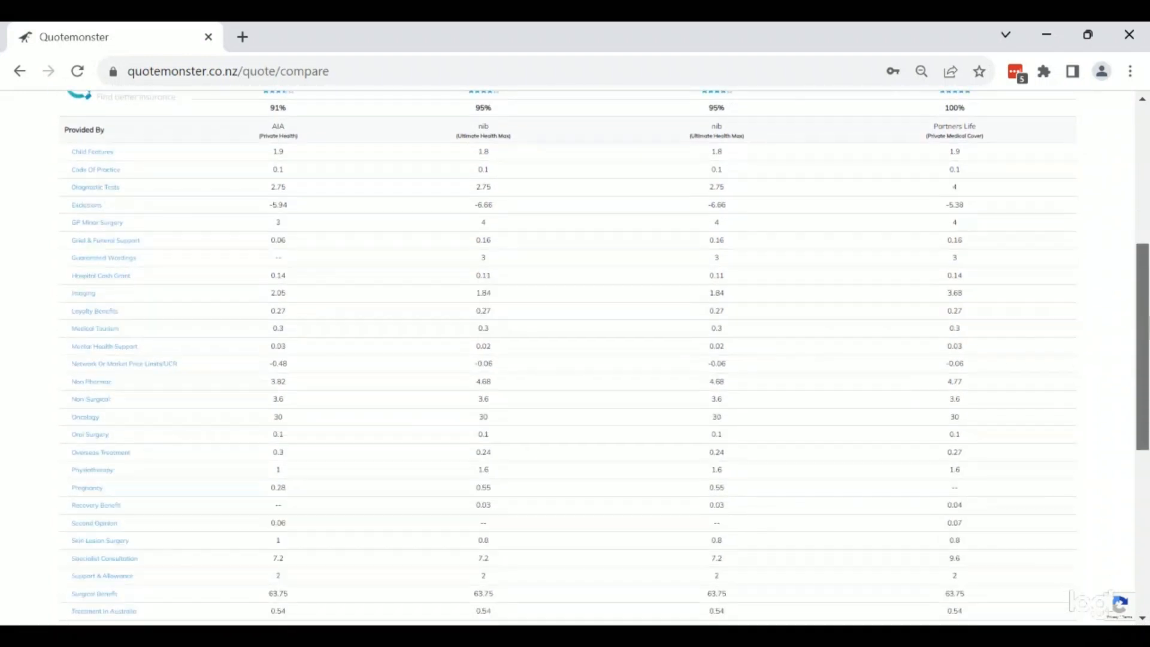
pyautogui.scroll(-2, 575, 359)
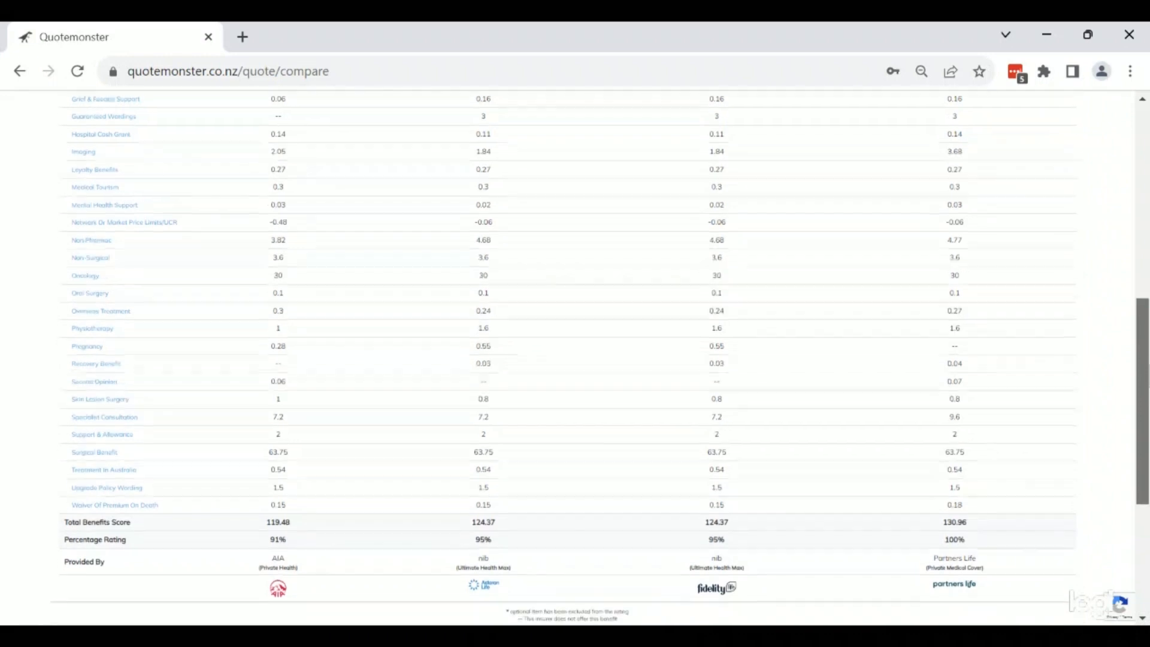
pyautogui.scroll(3, 1145, 306)
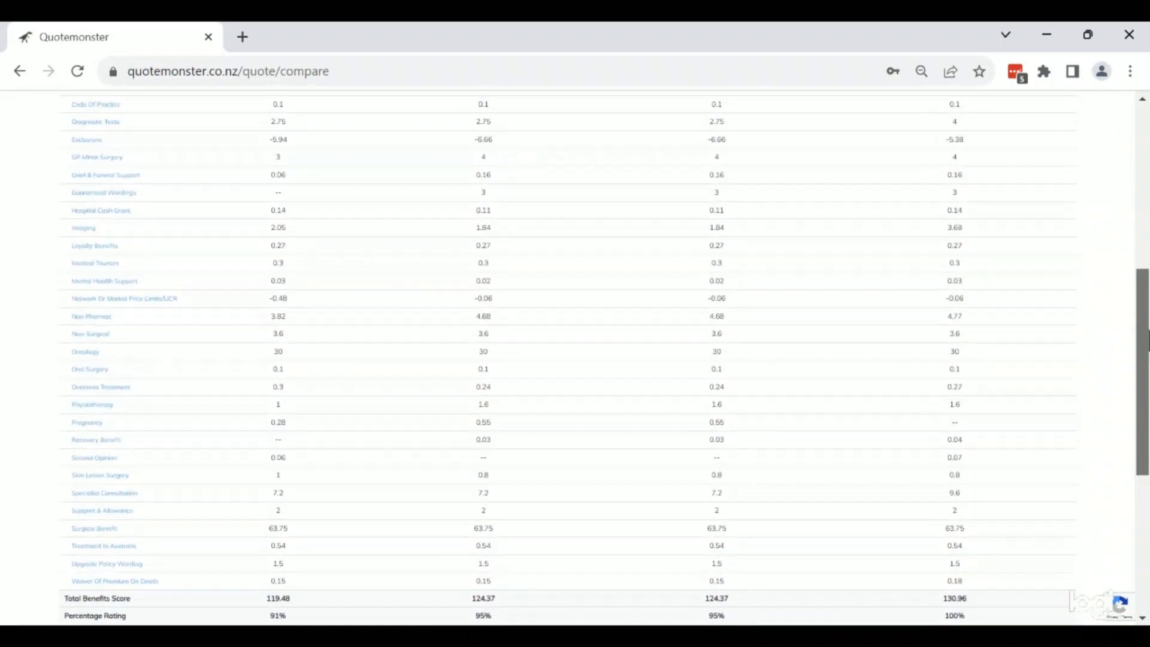
pyautogui.scroll(2, 1144, 305)
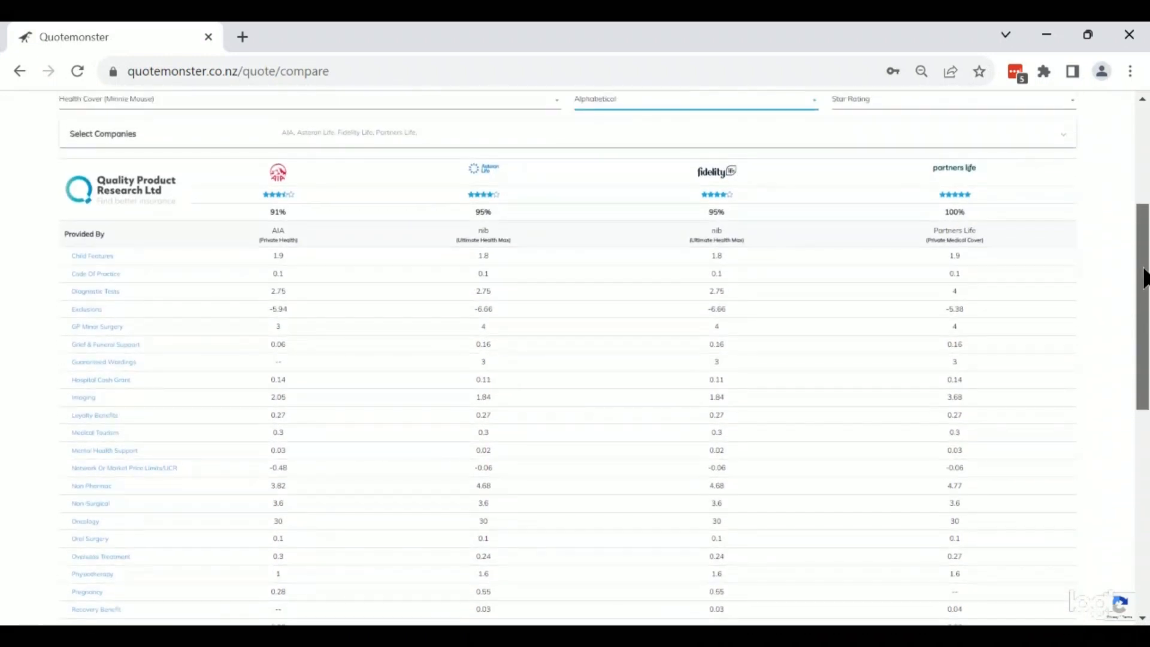
pyautogui.click(895, 164)
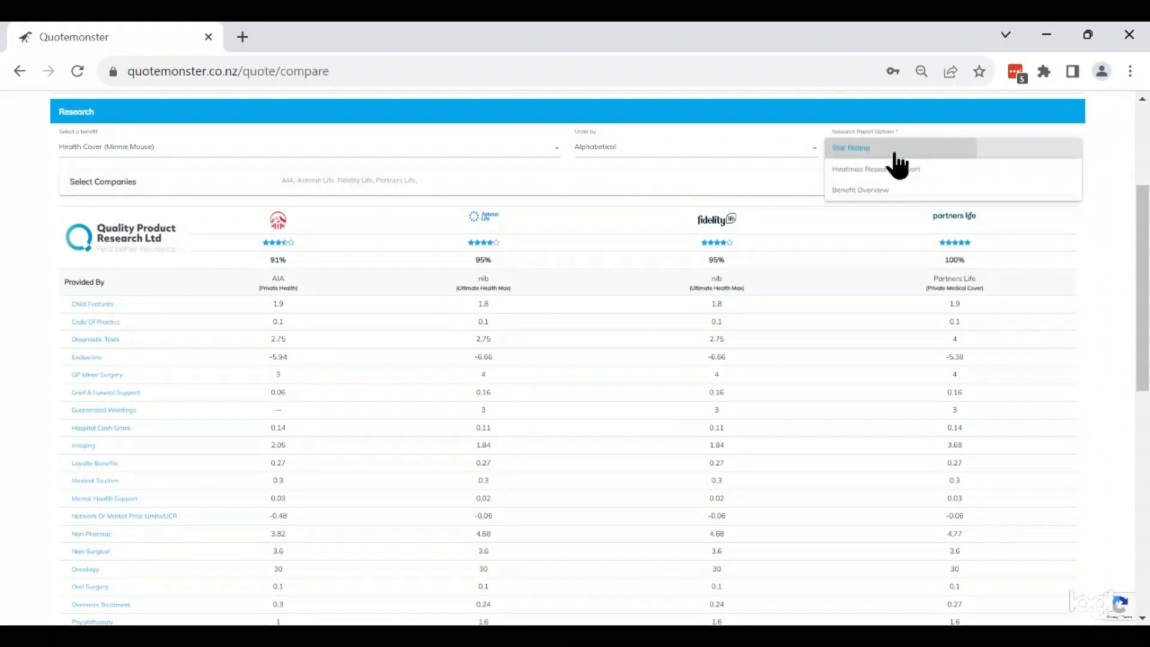
pyautogui.click(895, 162)
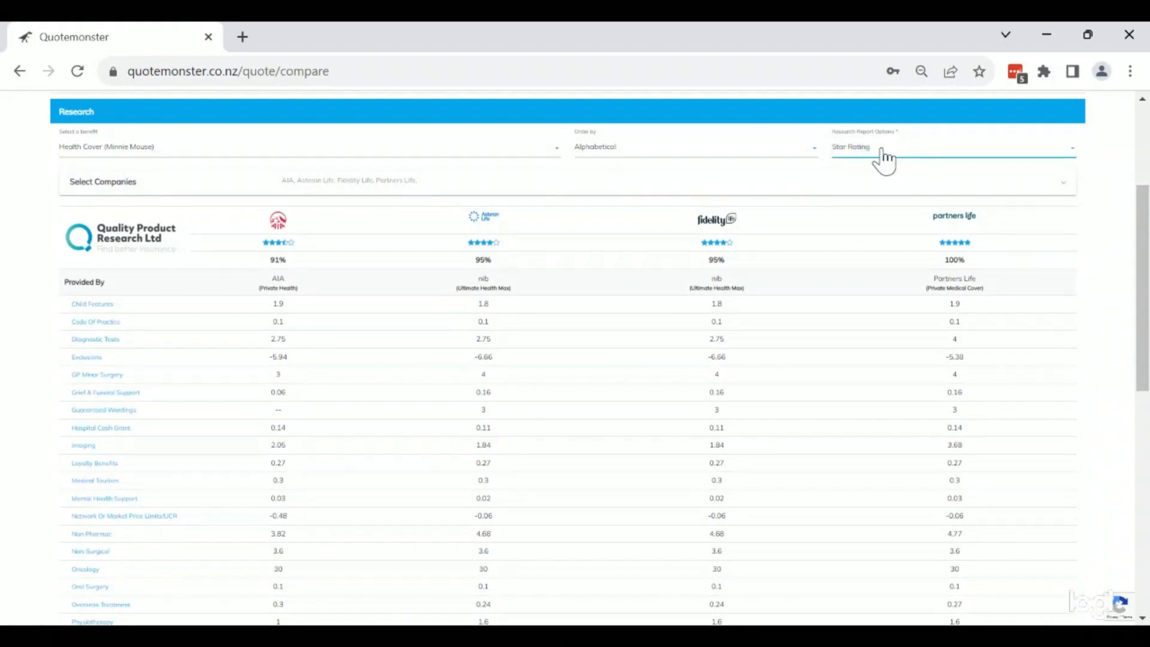
# - View the first adult's Health Cover research as the Heatmap Research Report and as the Benefit Overview
pyautogui.click(883, 159)
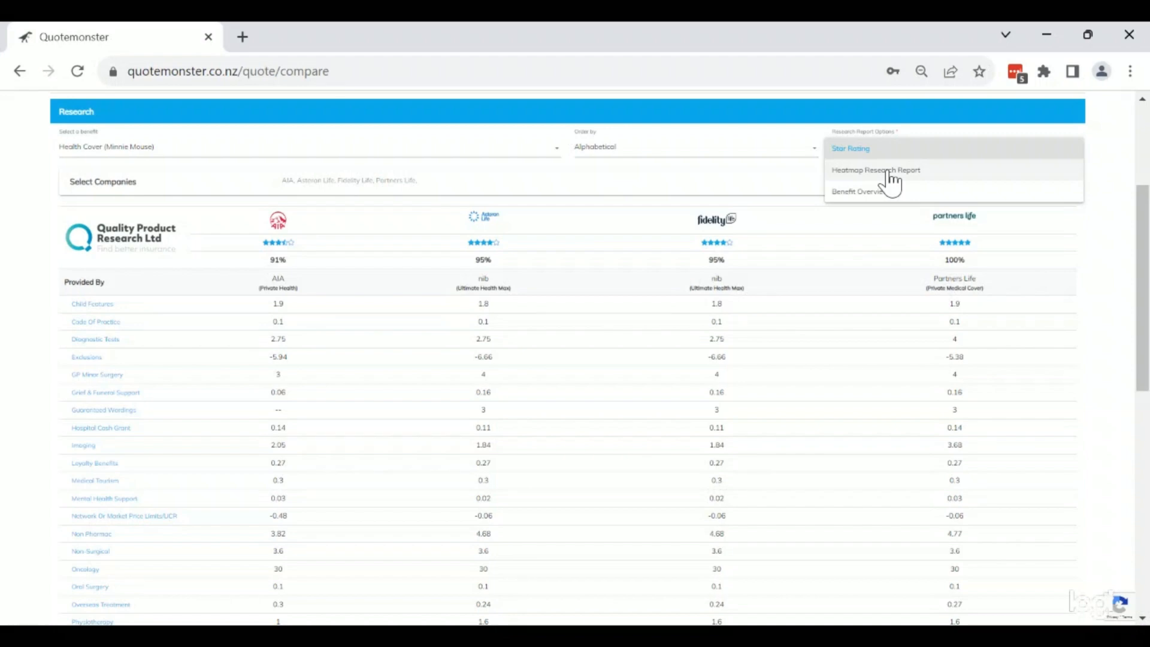
pyautogui.click(891, 174)
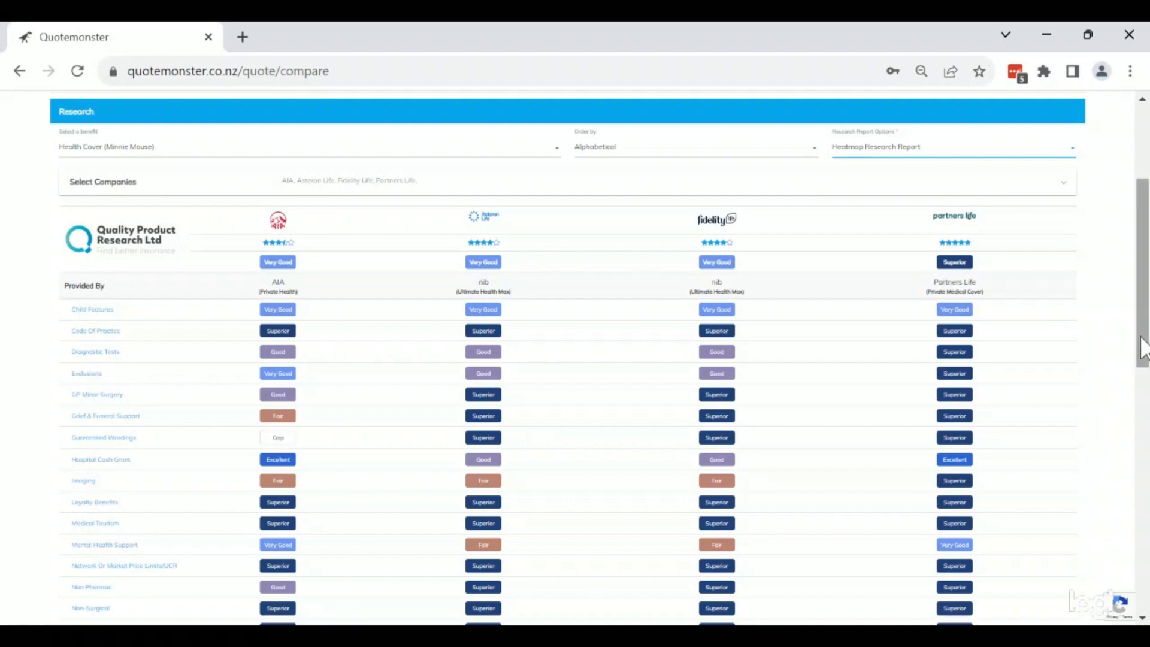
pyautogui.moveTo(1142, 344)
pyautogui.mouseDown()
pyautogui.moveTo(1145, 515)
pyautogui.moveTo(1145, 328)
pyautogui.mouseUp()
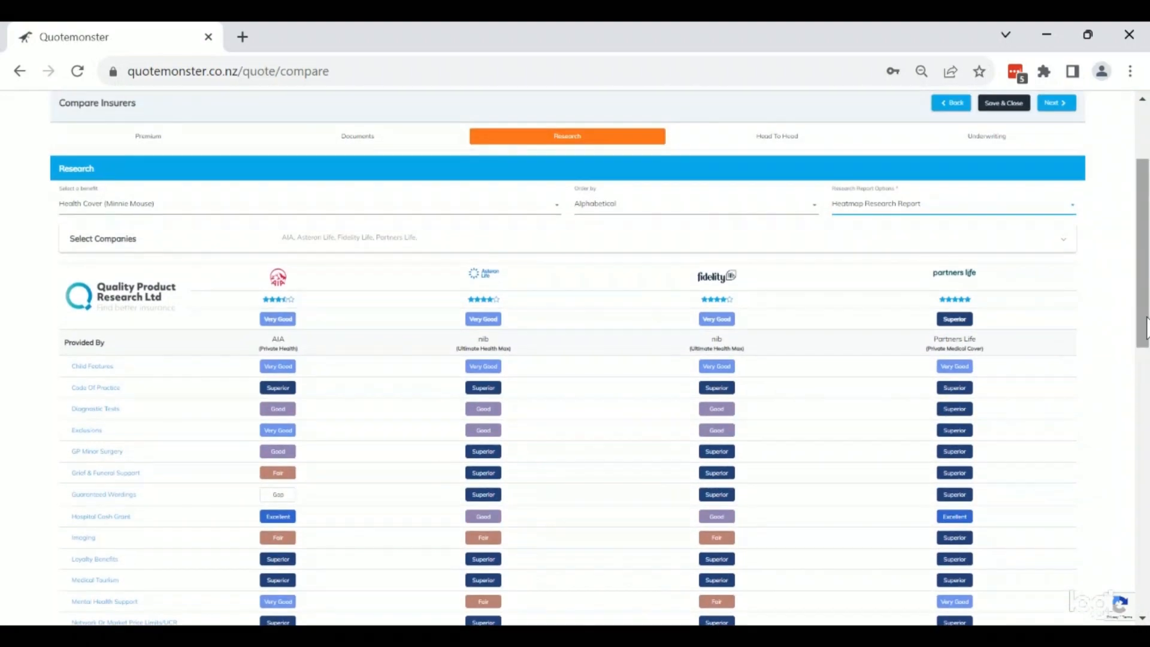
pyautogui.click(967, 217)
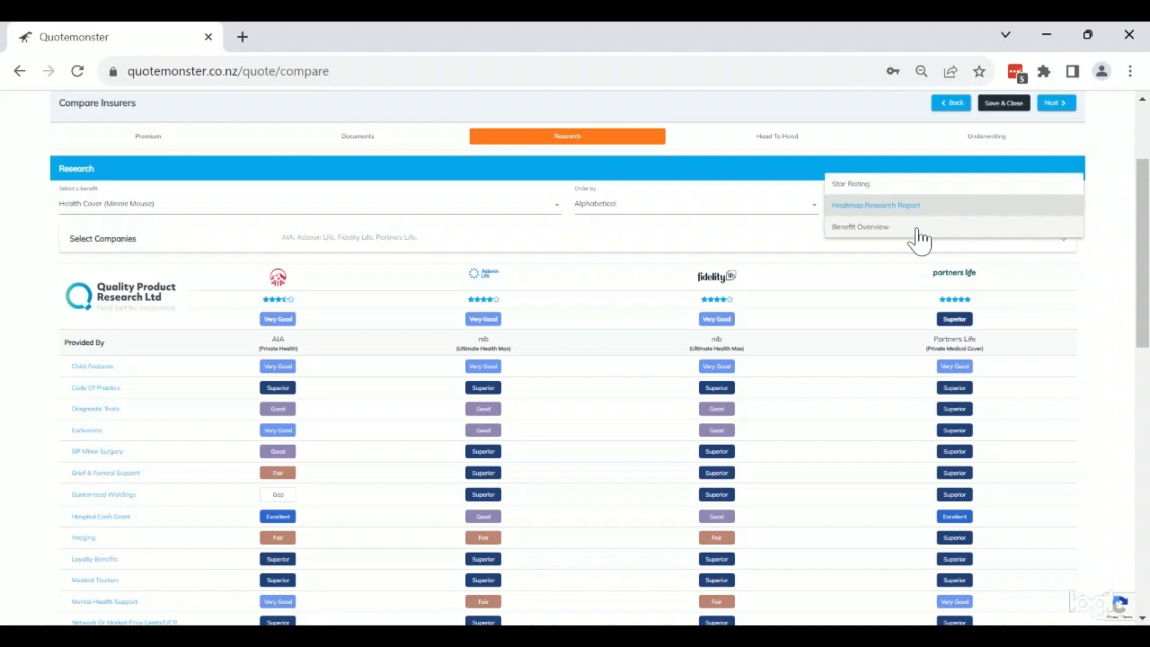
pyautogui.click(863, 229)
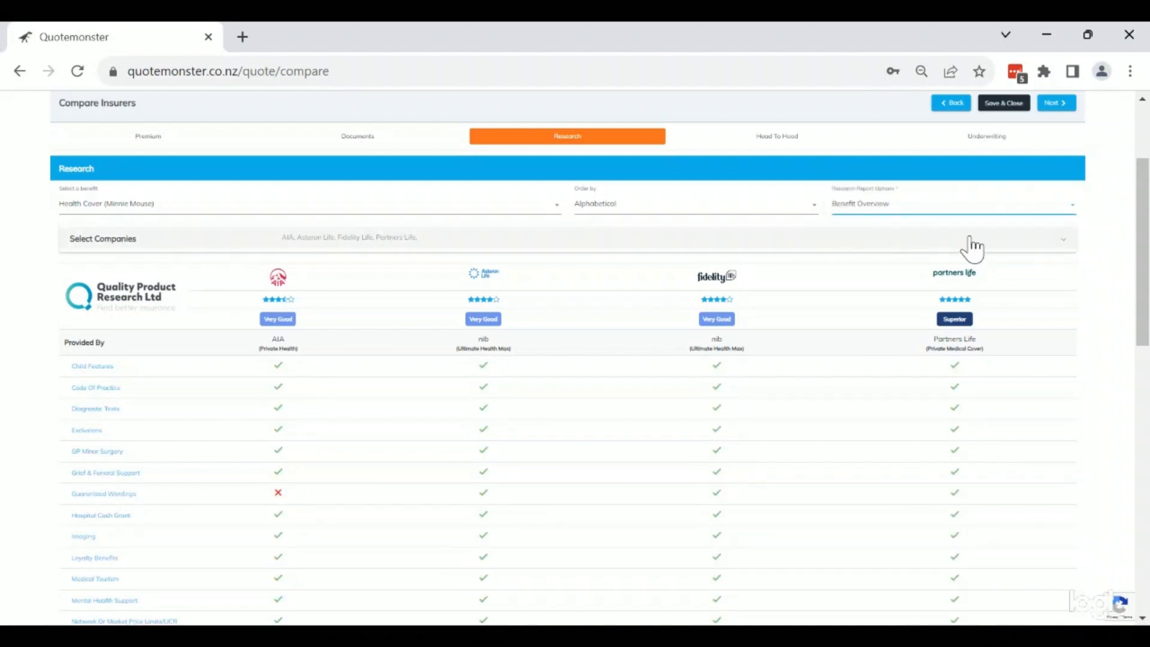
pyautogui.moveTo(1143, 242)
pyautogui.mouseDown()
pyautogui.moveTo(1144, 421)
pyautogui.moveTo(1144, 244)
pyautogui.mouseUp()
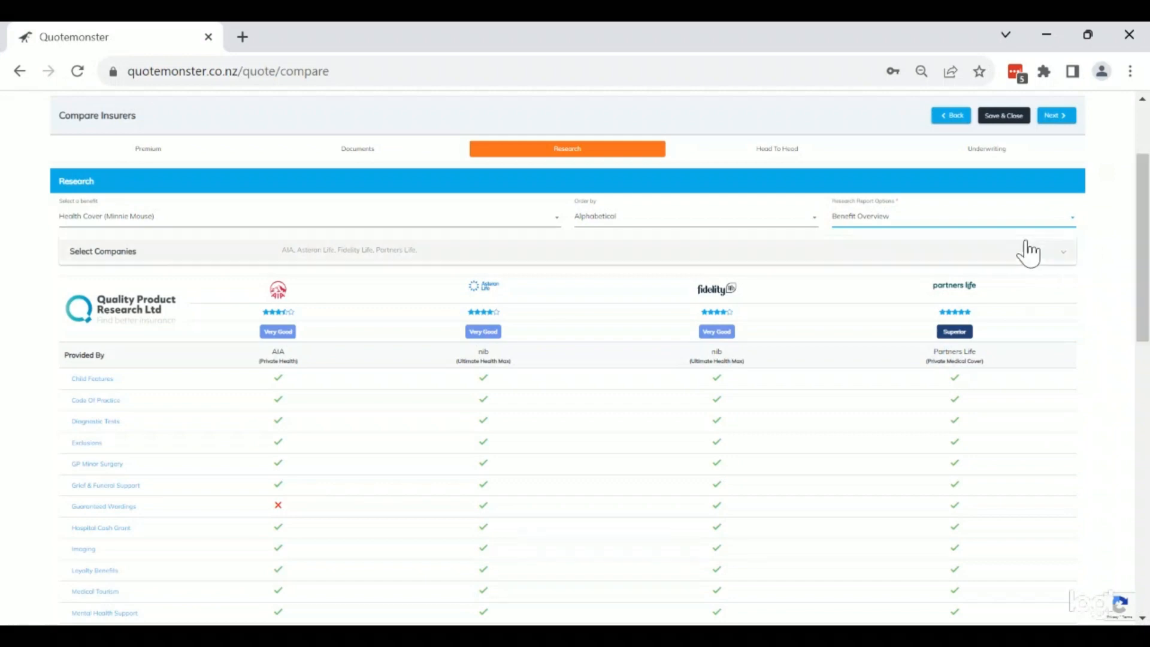
# - Return the research report to Star Rating and show the research for the first adult's Life Cover
pyautogui.click(864, 227)
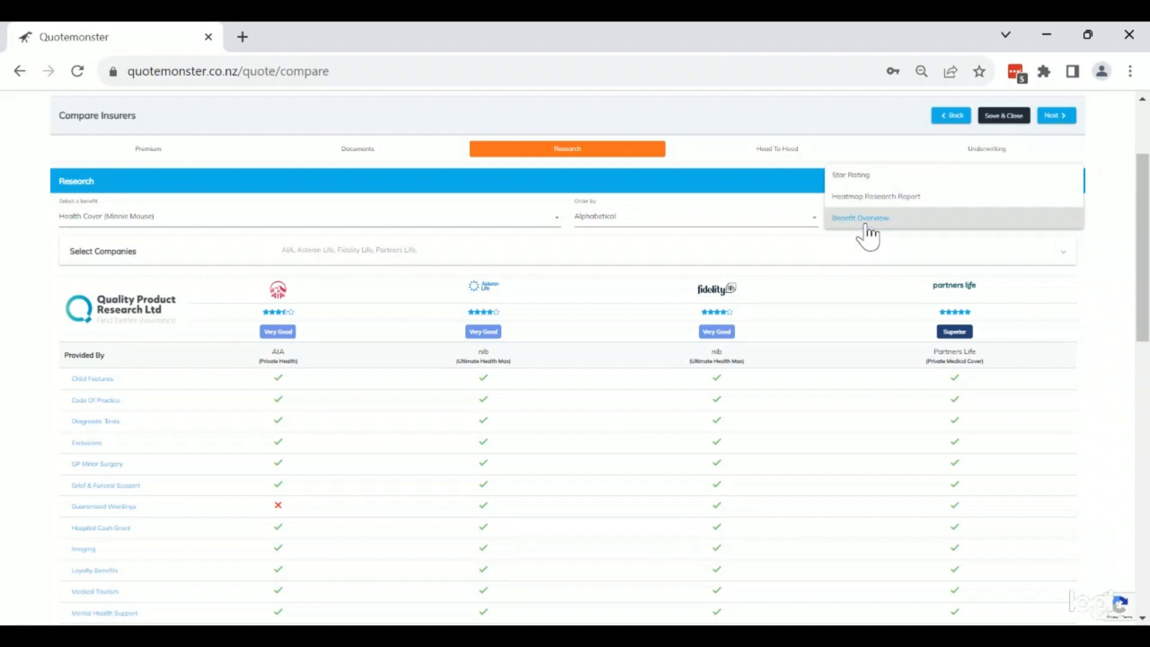
pyautogui.click(864, 175)
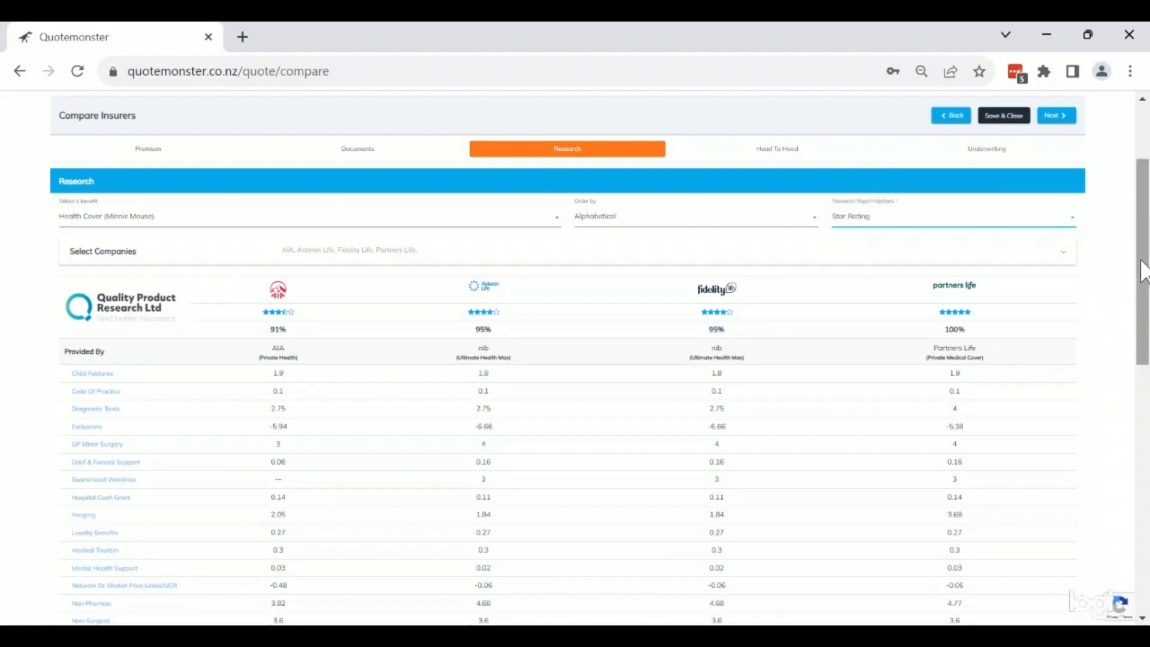
pyautogui.moveTo(1143, 271); pyautogui.dragTo(1144, 222)
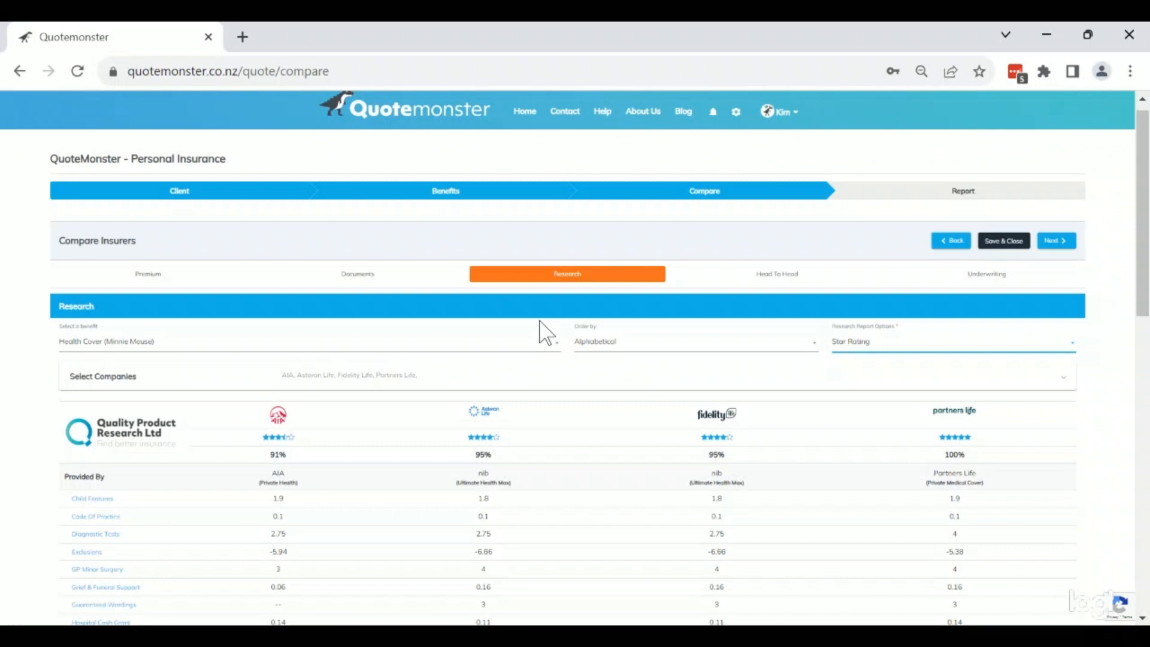
pyautogui.click(284, 344)
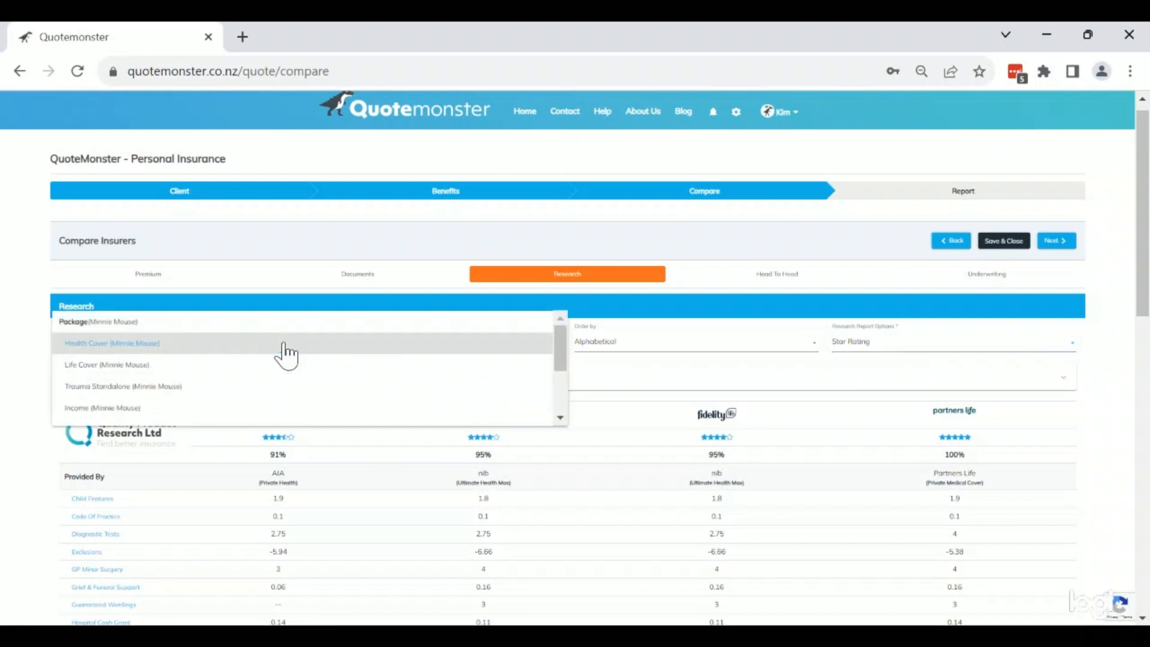
pyautogui.click(157, 365)
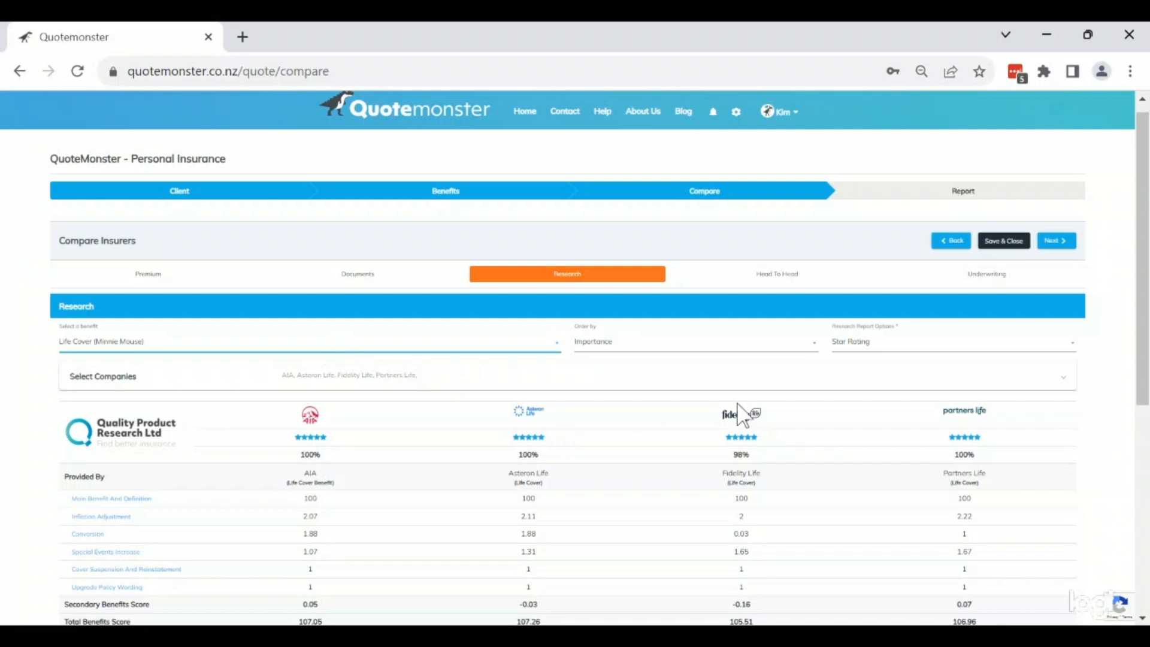
# - Open the Head To Head comparison and set the two companies to AIA and Partners Life
pyautogui.click(762, 275)
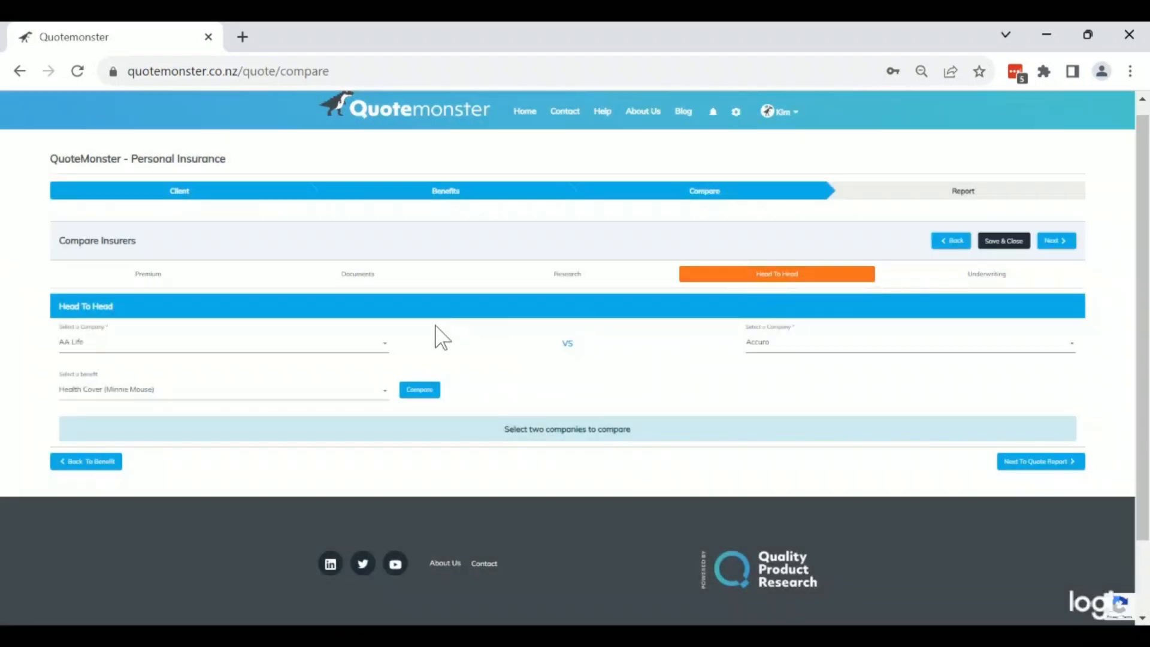
pyautogui.click(382, 347)
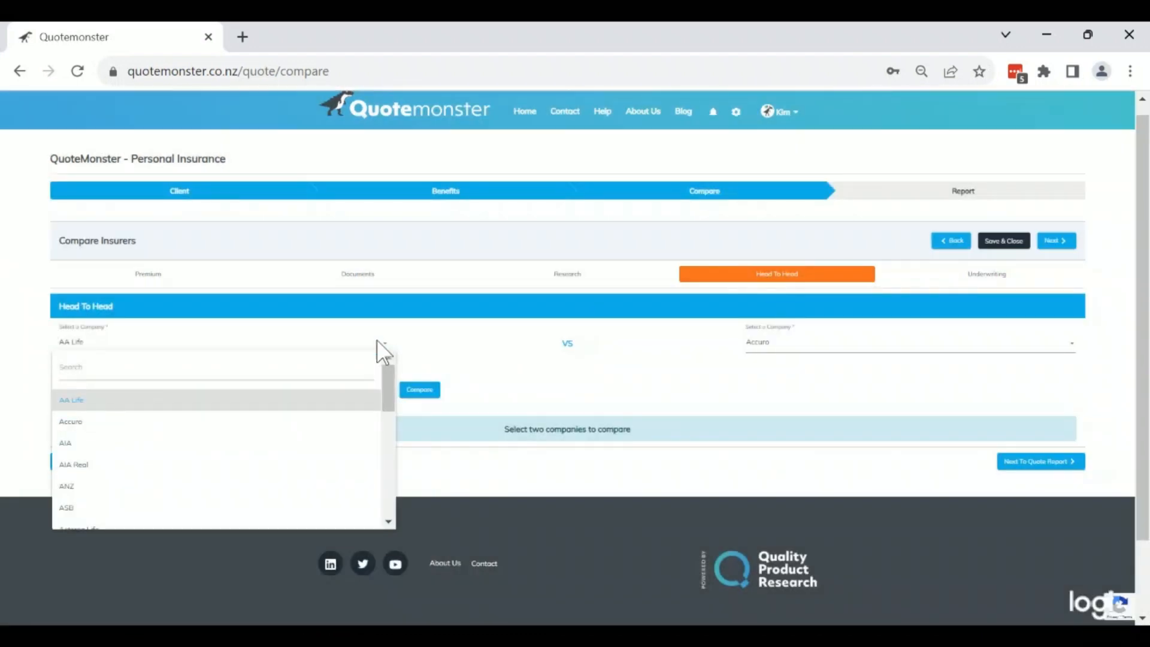
pyautogui.click(97, 443)
pyautogui.click(780, 350)
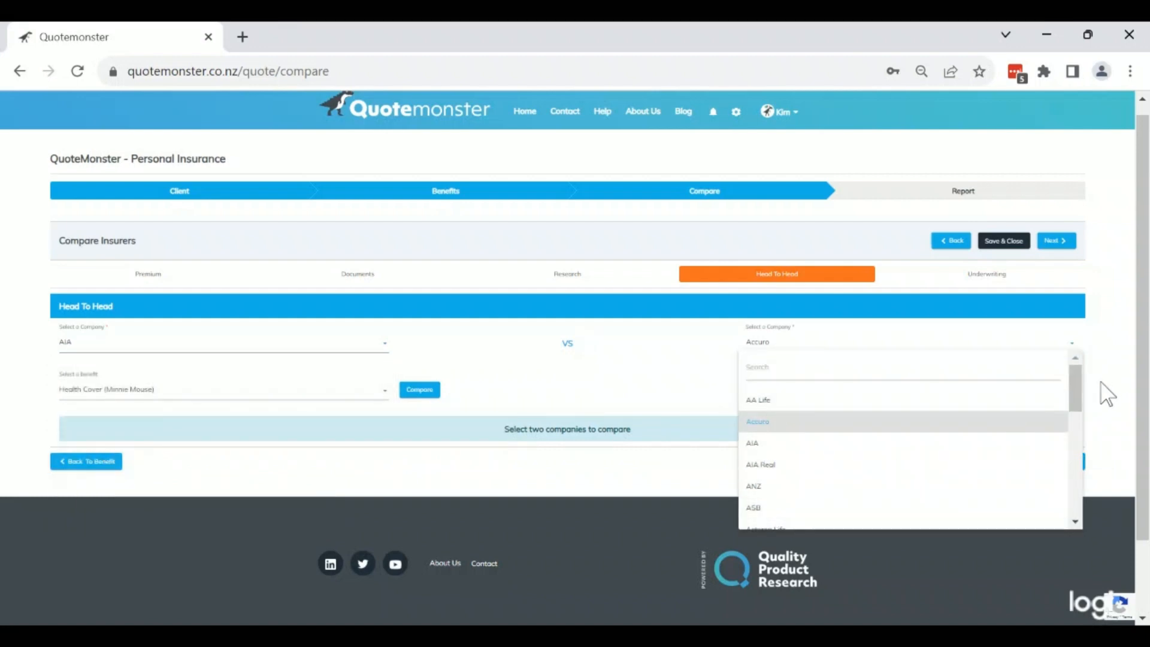
pyautogui.moveTo(1078, 394); pyautogui.dragTo(1072, 466)
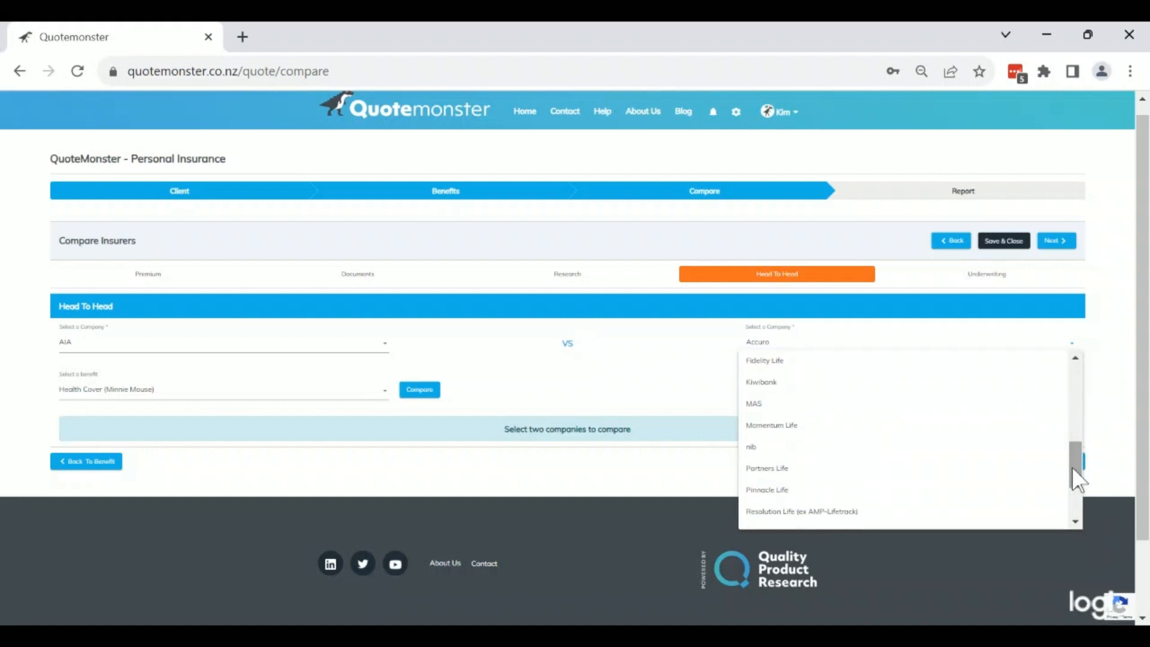
pyautogui.click(791, 476)
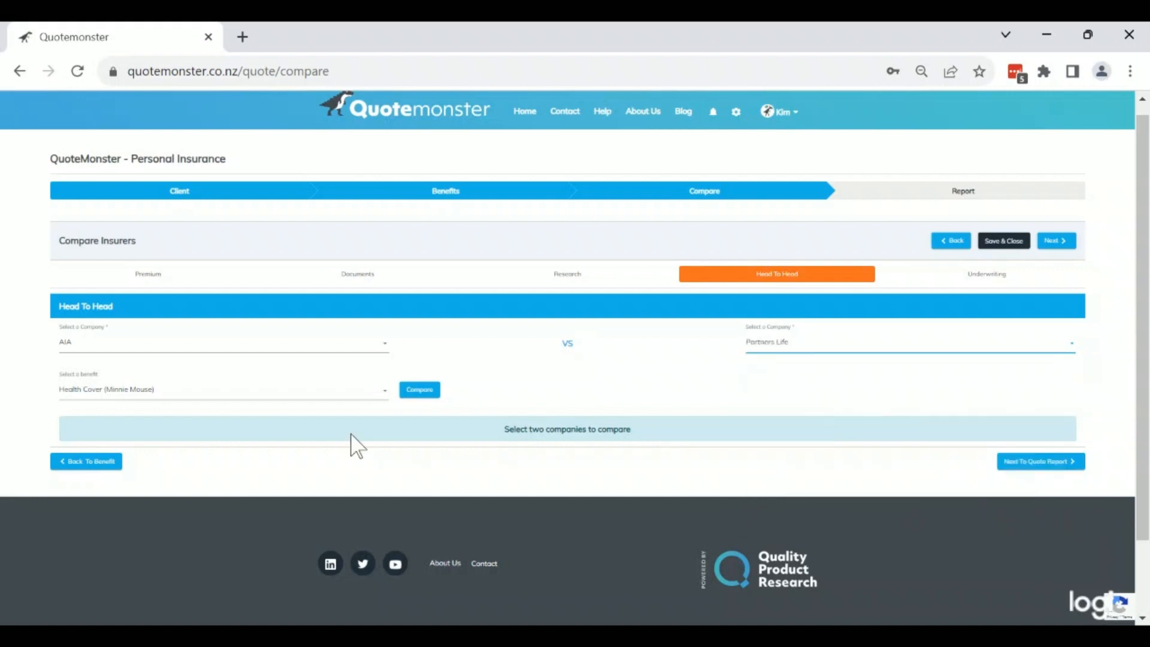
# - Compare both companies on the first adult's Health Cover and review the score differences, covered items and 10-year premium estimate
pyautogui.click(128, 400)
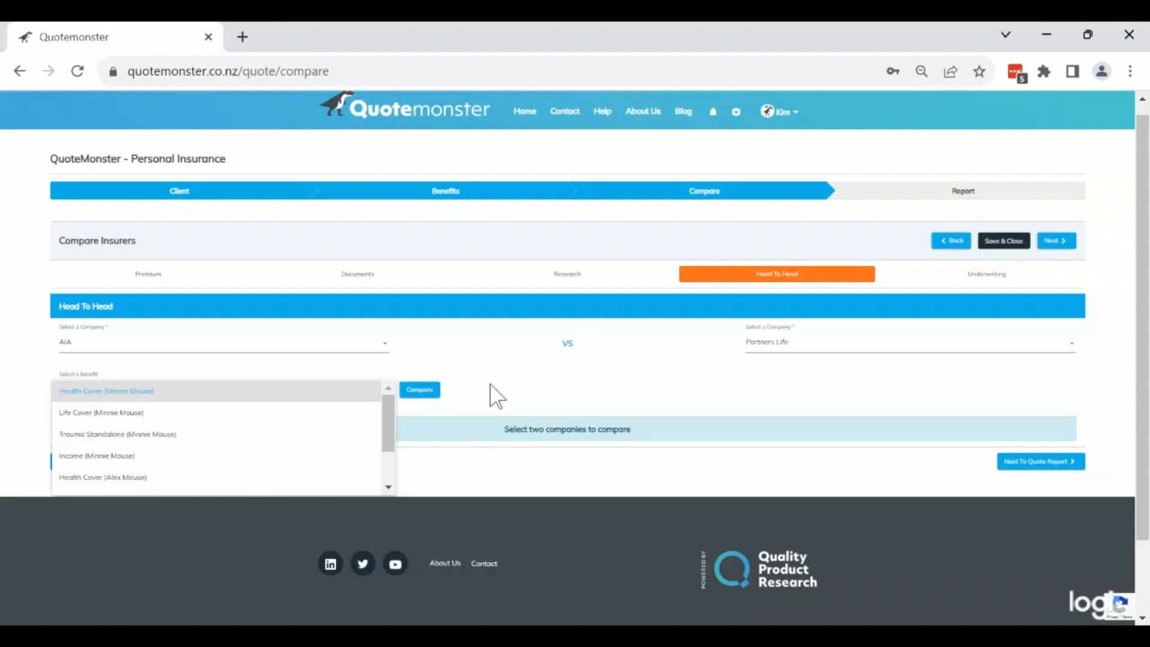
pyautogui.click(452, 410)
pyautogui.click(419, 390)
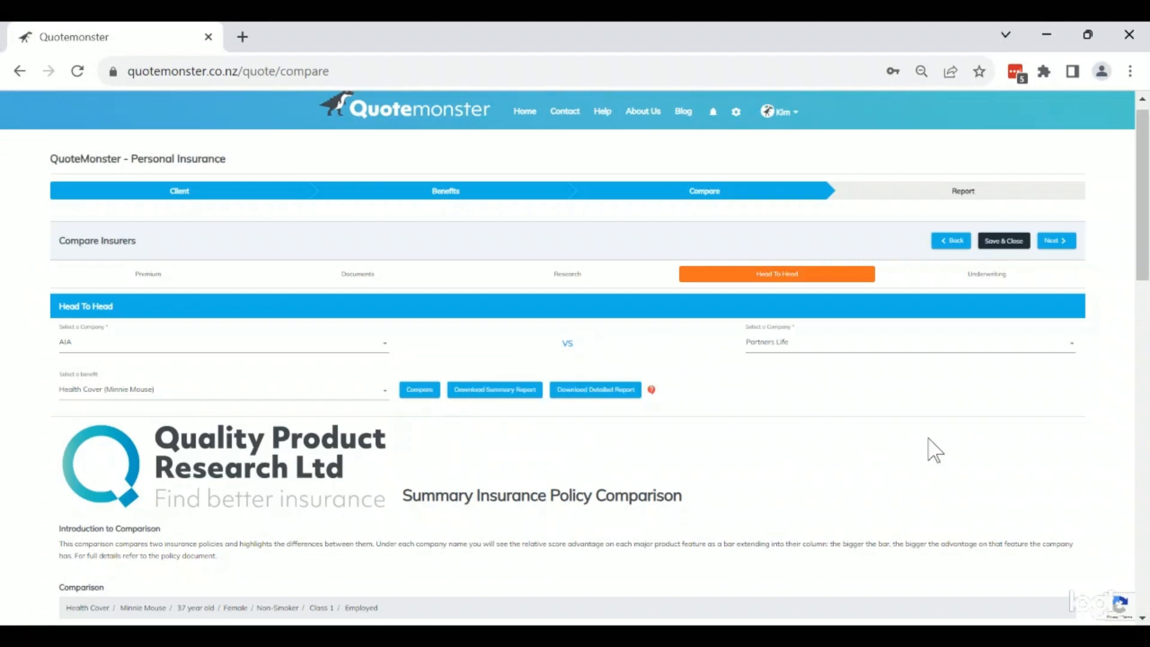
pyautogui.moveTo(1143, 286); pyautogui.dragTo(1143, 315)
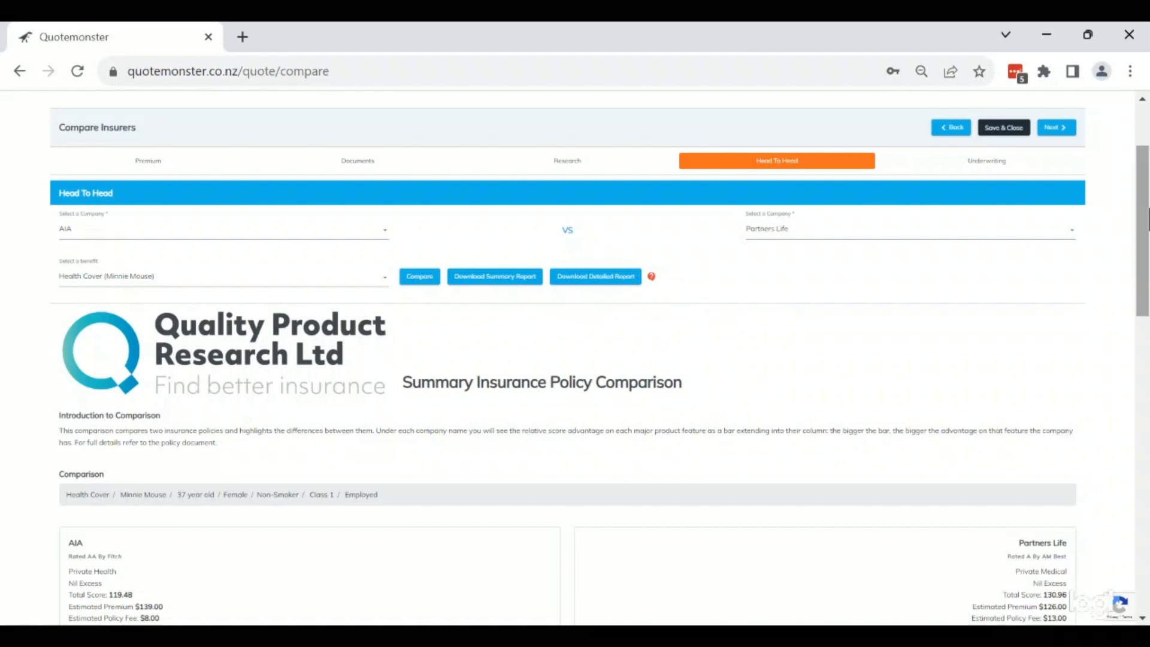
pyautogui.moveTo(1141, 220); pyautogui.dragTo(1138, 374)
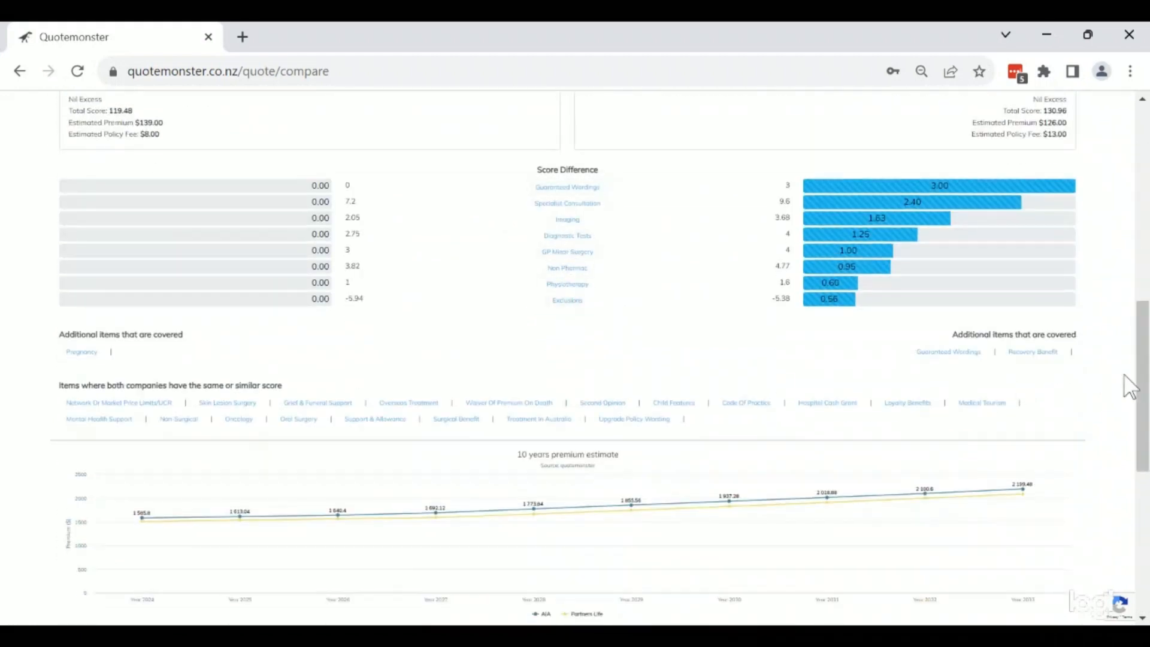
pyautogui.moveTo(1143, 390); pyautogui.dragTo(1145, 331)
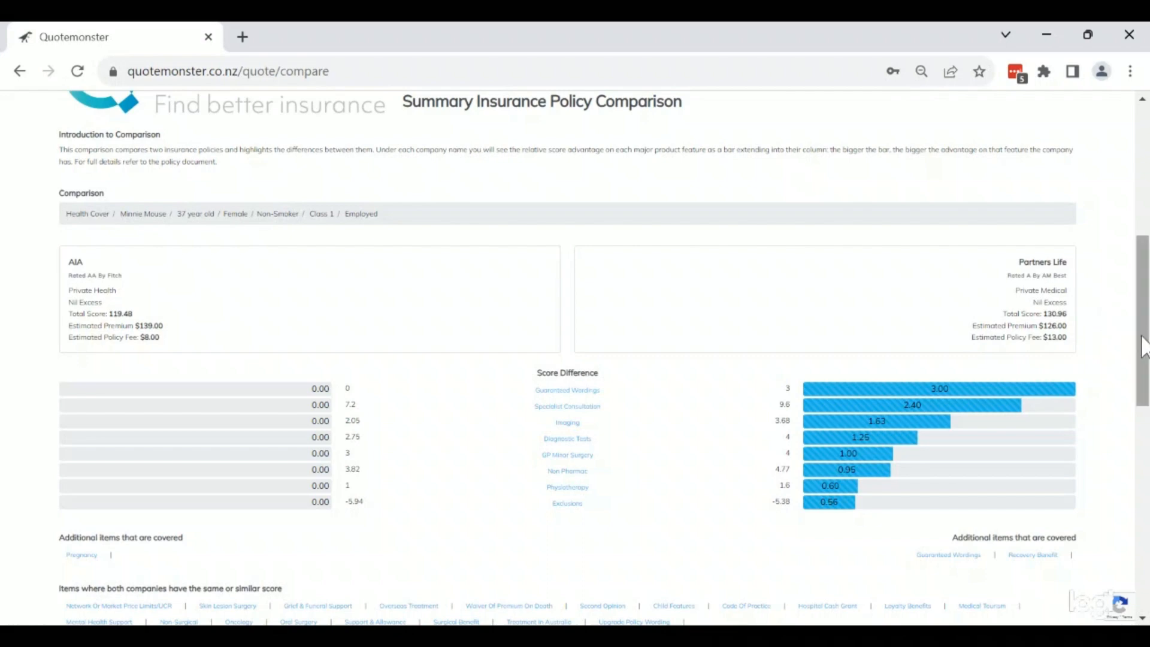
pyautogui.scroll(5, 1135, 252)
pyautogui.scroll(1, 1133, 241)
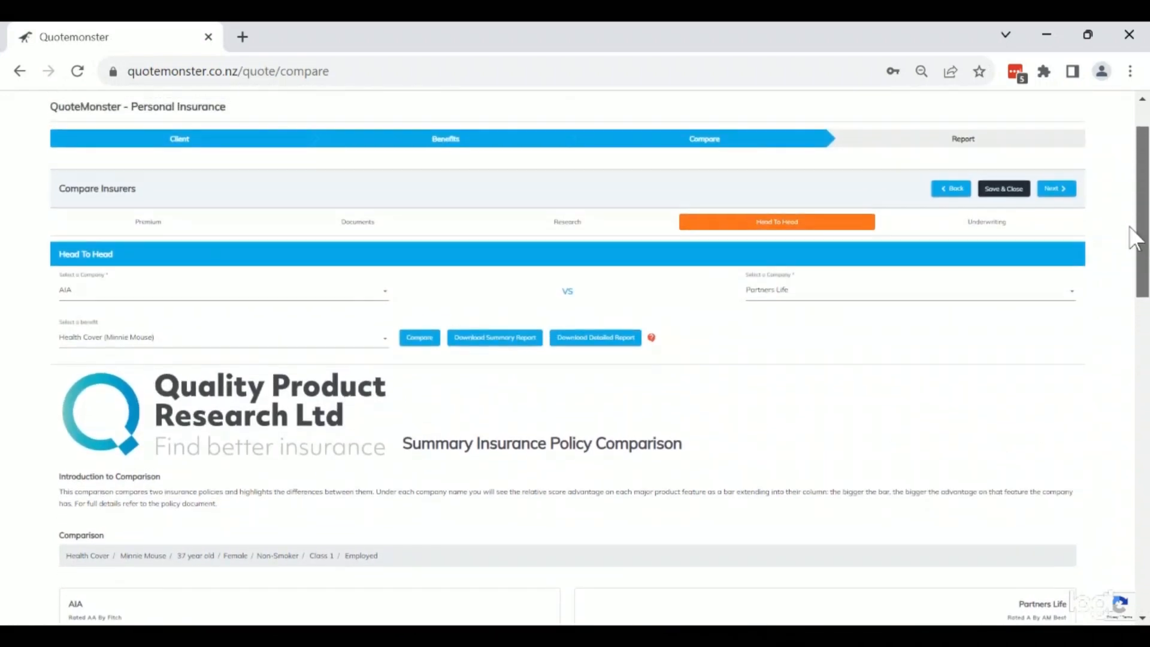
# - View the Underwriting requirements form for the first adult and continue to the quote's report settings
pyautogui.click(977, 227)
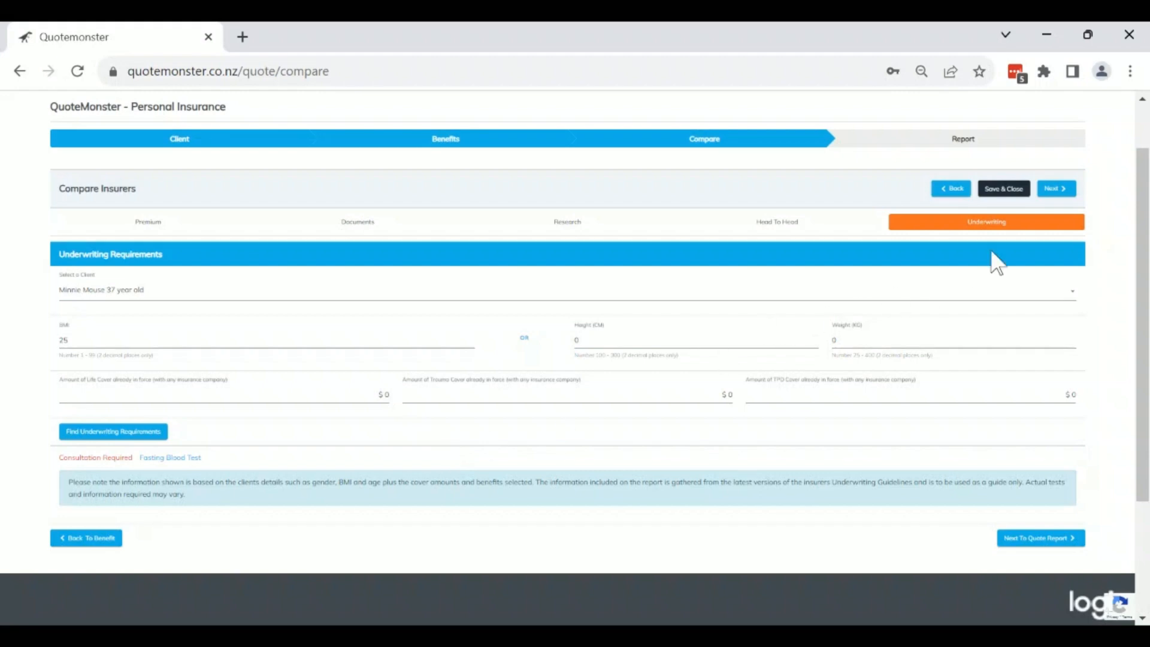
pyautogui.click(1058, 191)
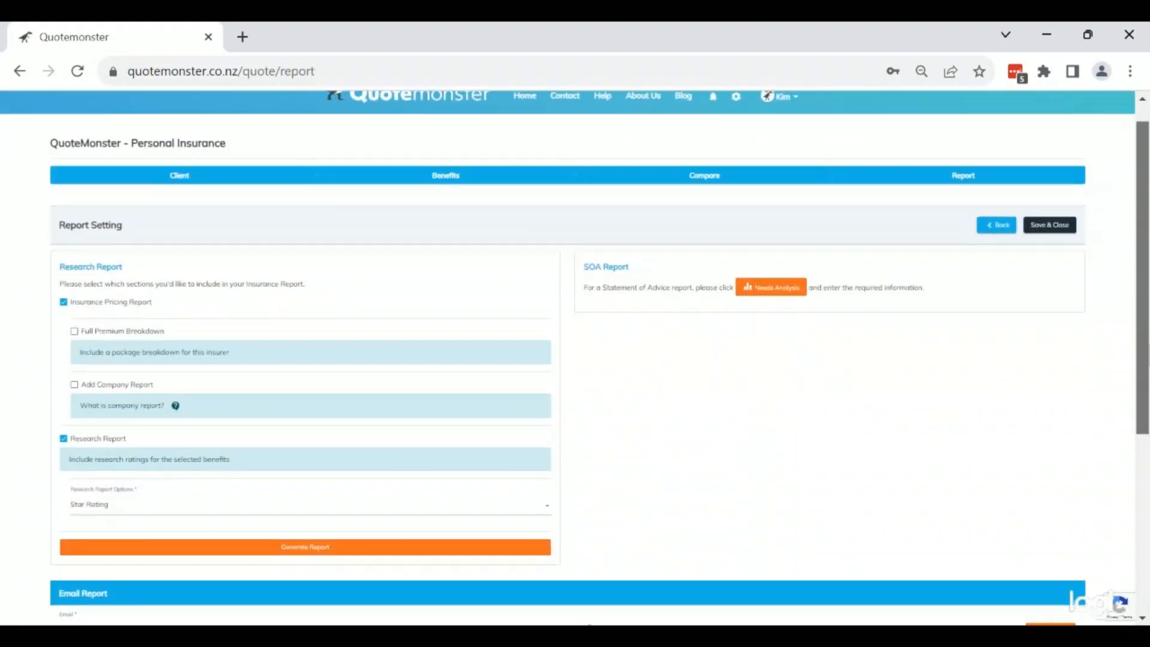
pyautogui.moveTo(1145, 320); pyautogui.dragTo(1146, 350)
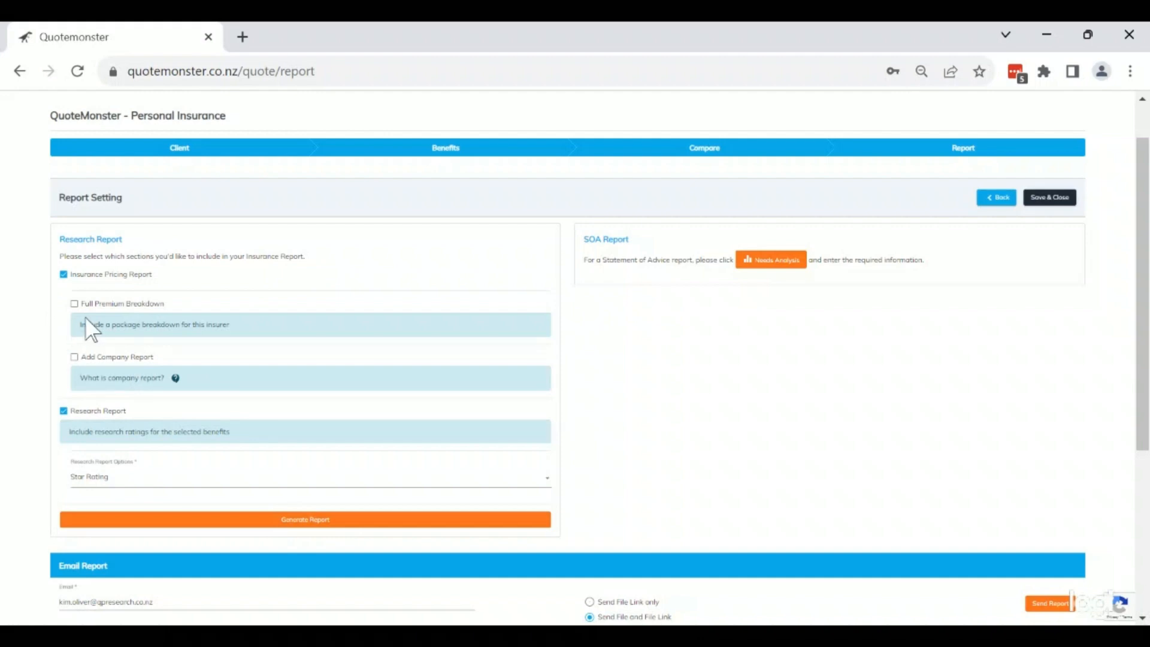
# - Enable the company report with AIA as the company, and switch the company report off again
pyautogui.click(75, 357)
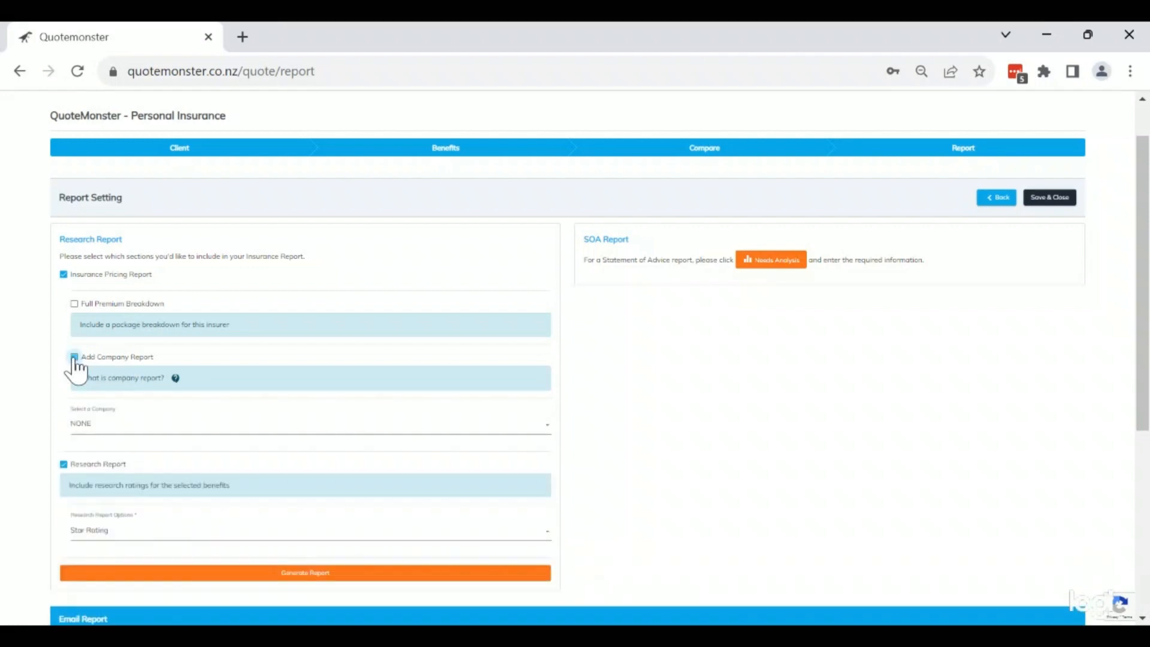
pyautogui.click(95, 428)
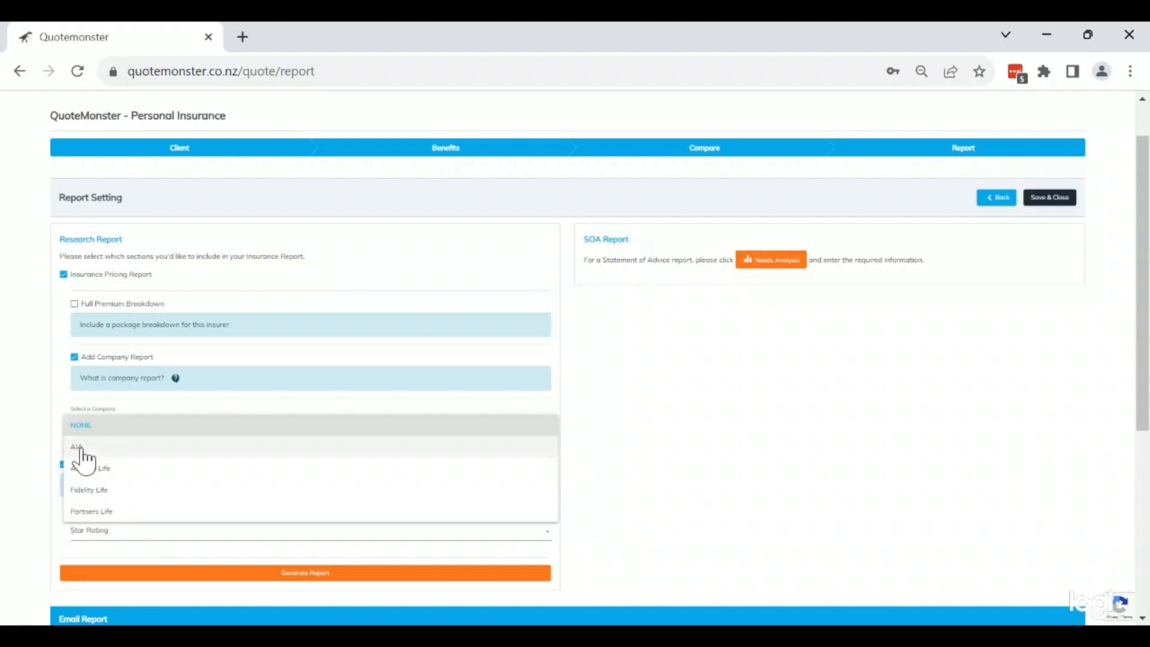
pyautogui.click(81, 449)
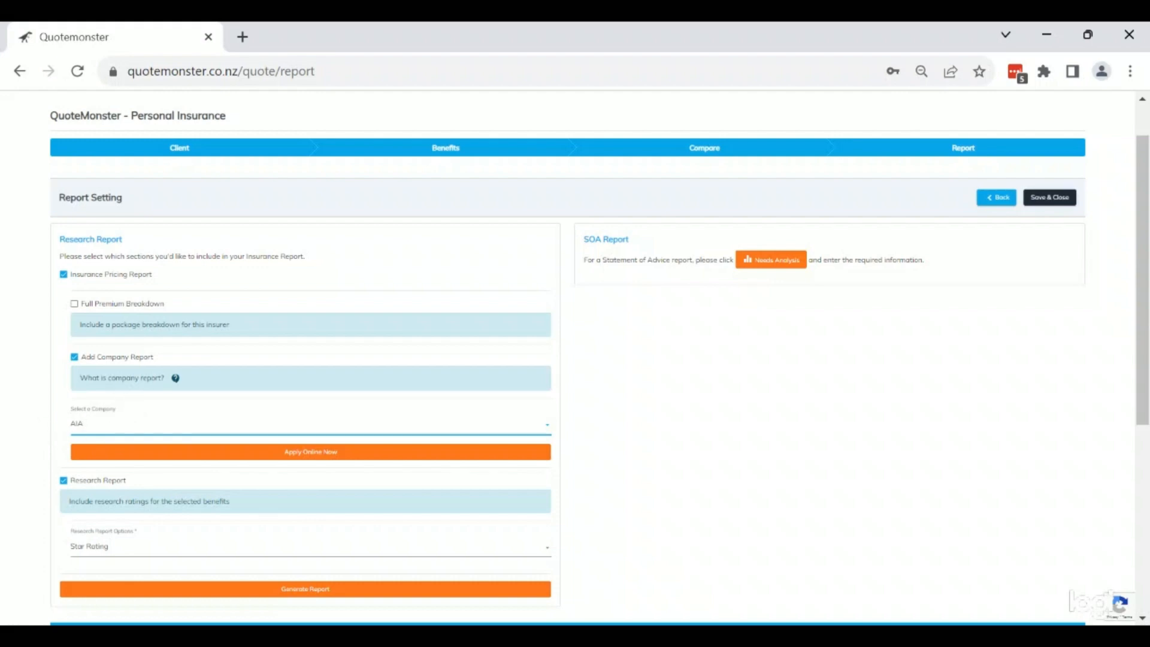
pyautogui.click(75, 358)
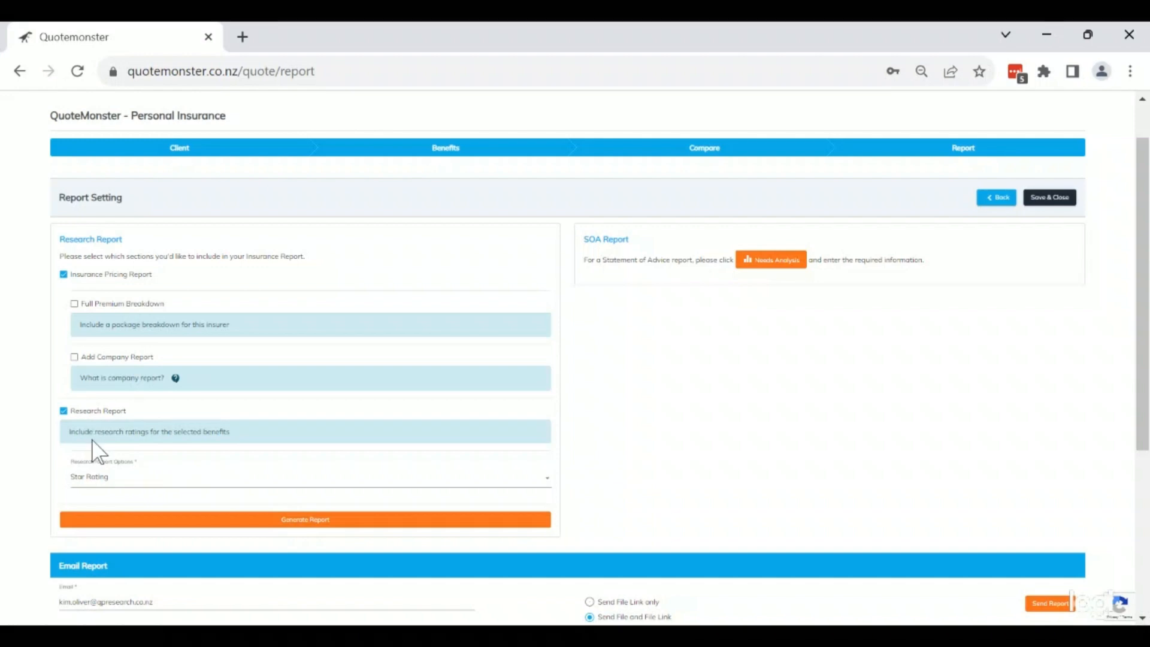
# - Keep Star Rating for the research report and include the Full Premium Breakdown, Income Protection/Mortgage Repayment Table and Health Insurance Table
pyautogui.click(142, 484)
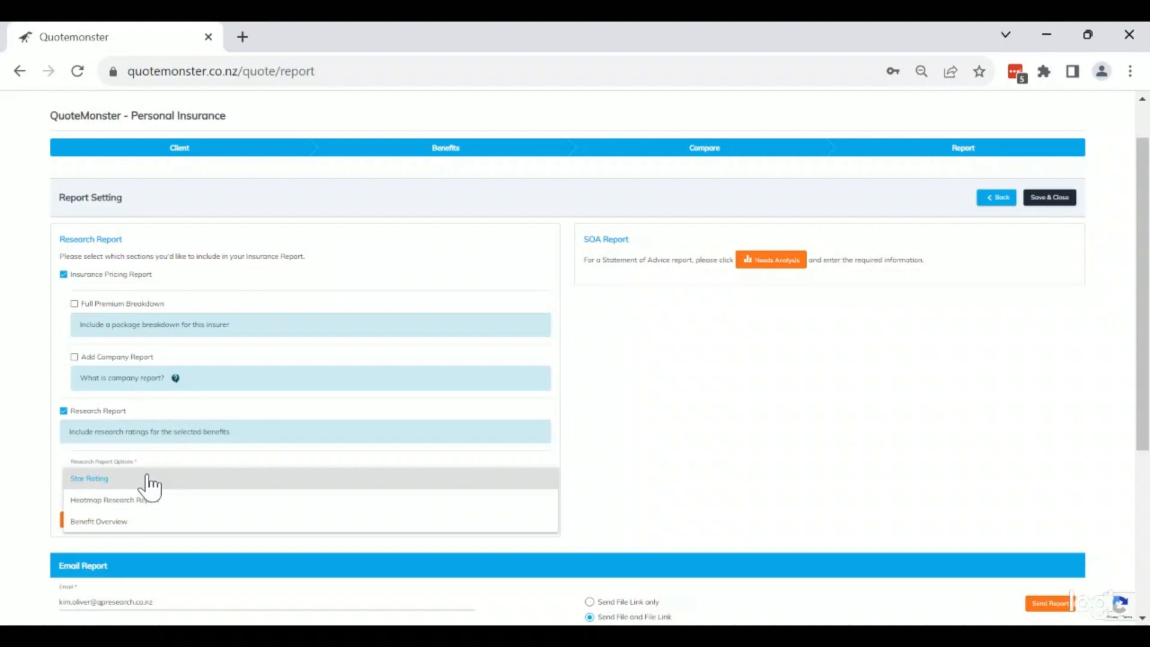
pyautogui.click(91, 483)
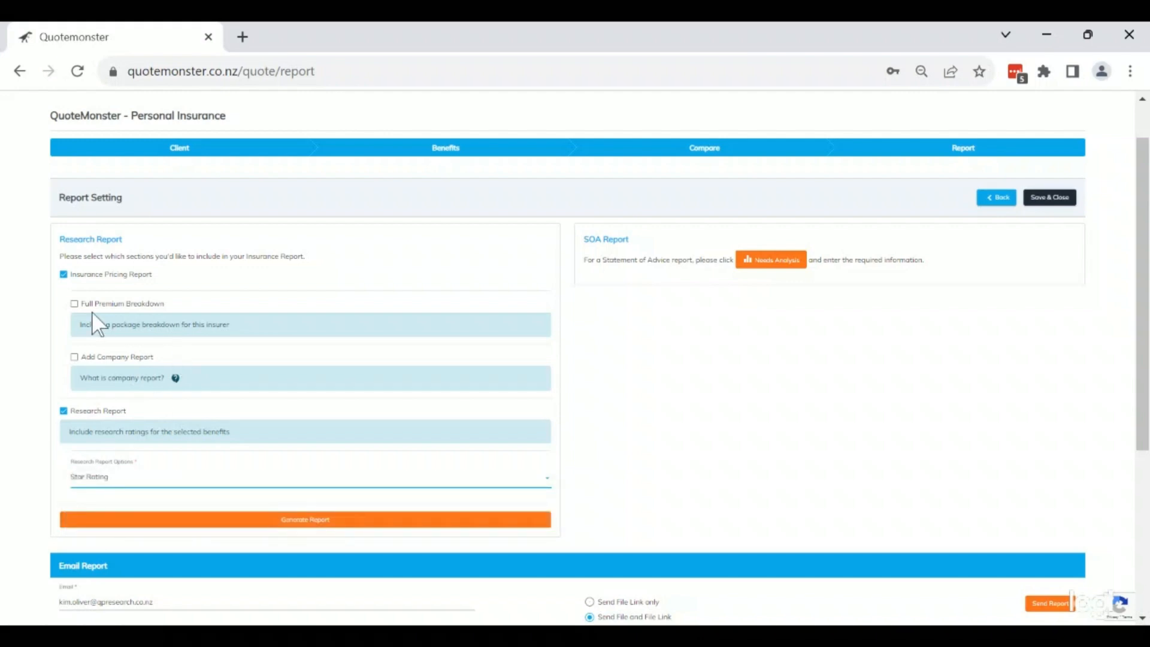
pyautogui.click(74, 303)
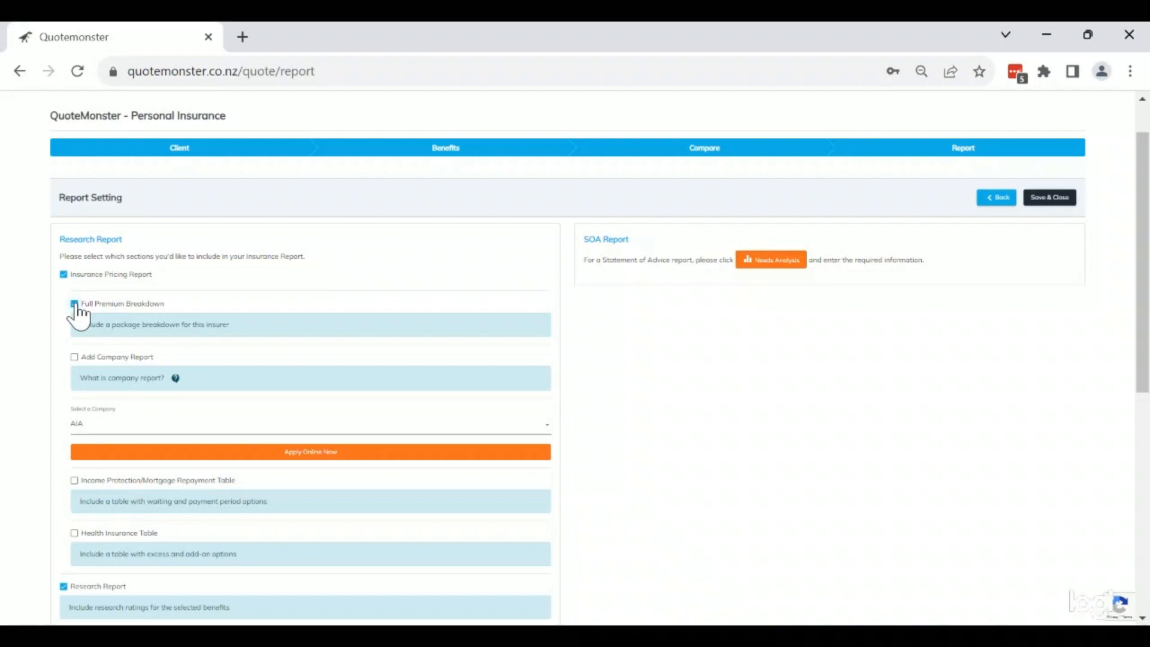
pyautogui.click(74, 481)
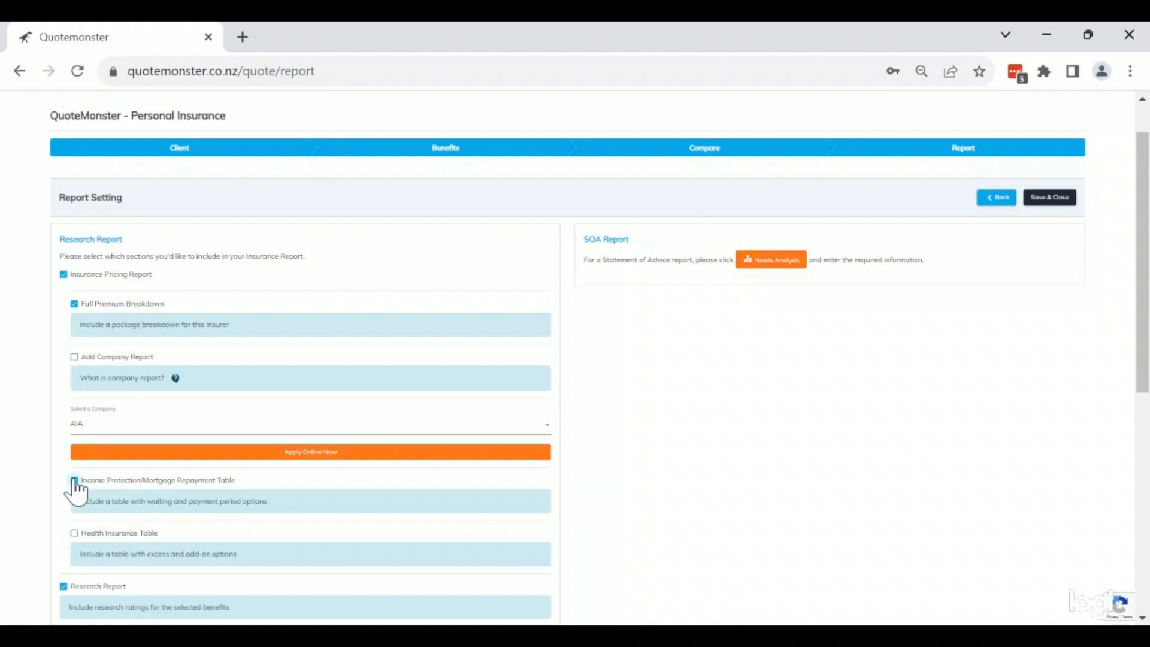
pyautogui.click(74, 533)
pyautogui.moveTo(1142, 336); pyautogui.dragTo(1140, 410)
pyautogui.moveTo(1139, 398); pyautogui.dragTo(1139, 398)
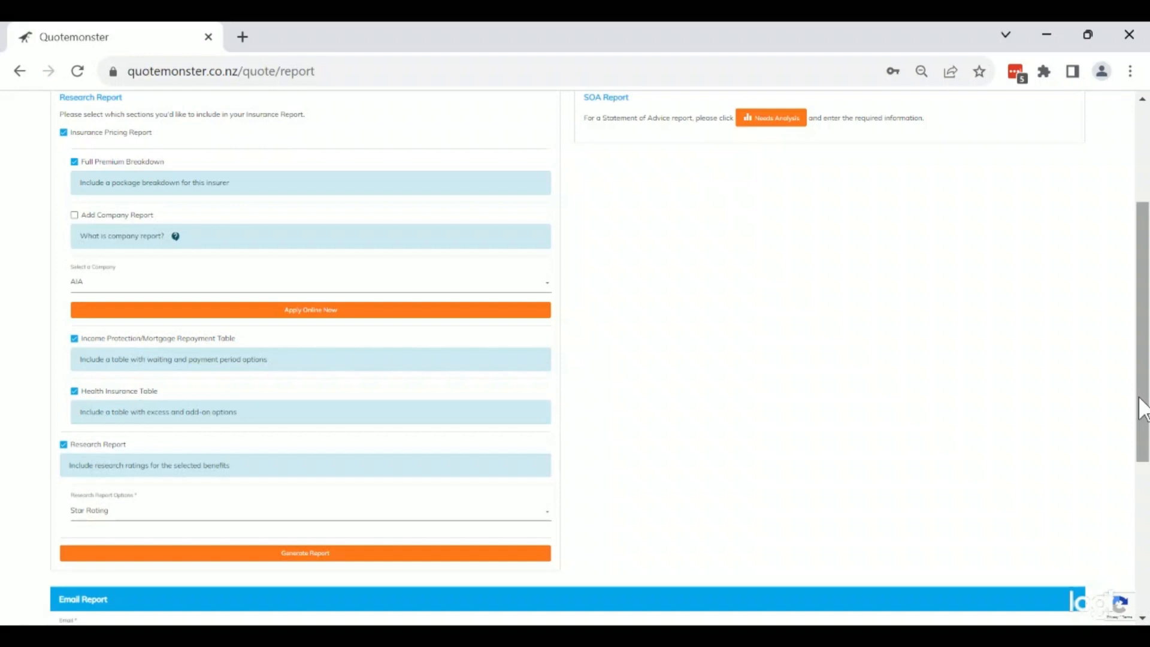
pyautogui.moveTo(1143, 410); pyautogui.dragTo(1145, 512)
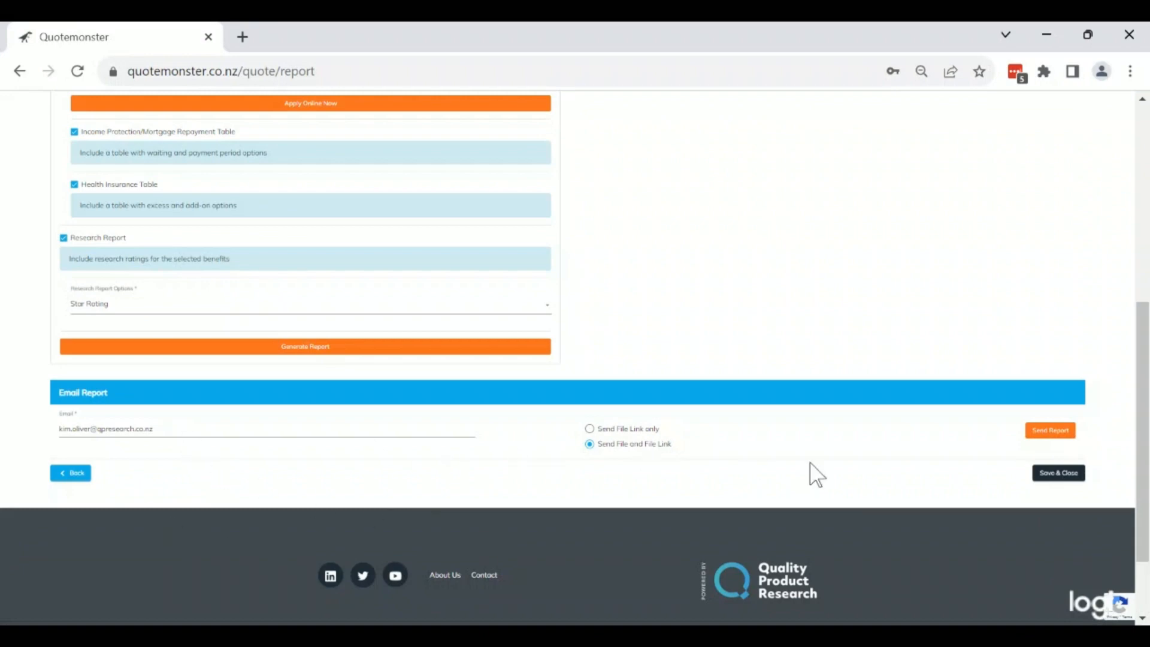
# - Generate the insurance quote report and review its cover page with the client details and validity period
pyautogui.click(302, 347)
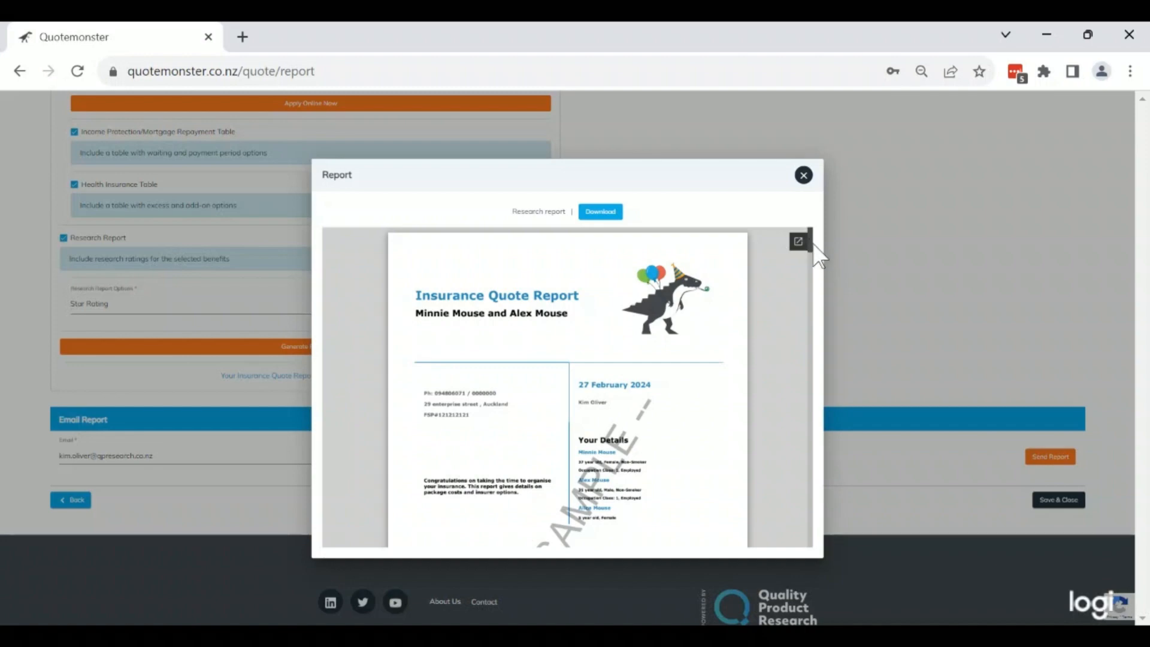
pyautogui.scroll(-2, 809, 240)
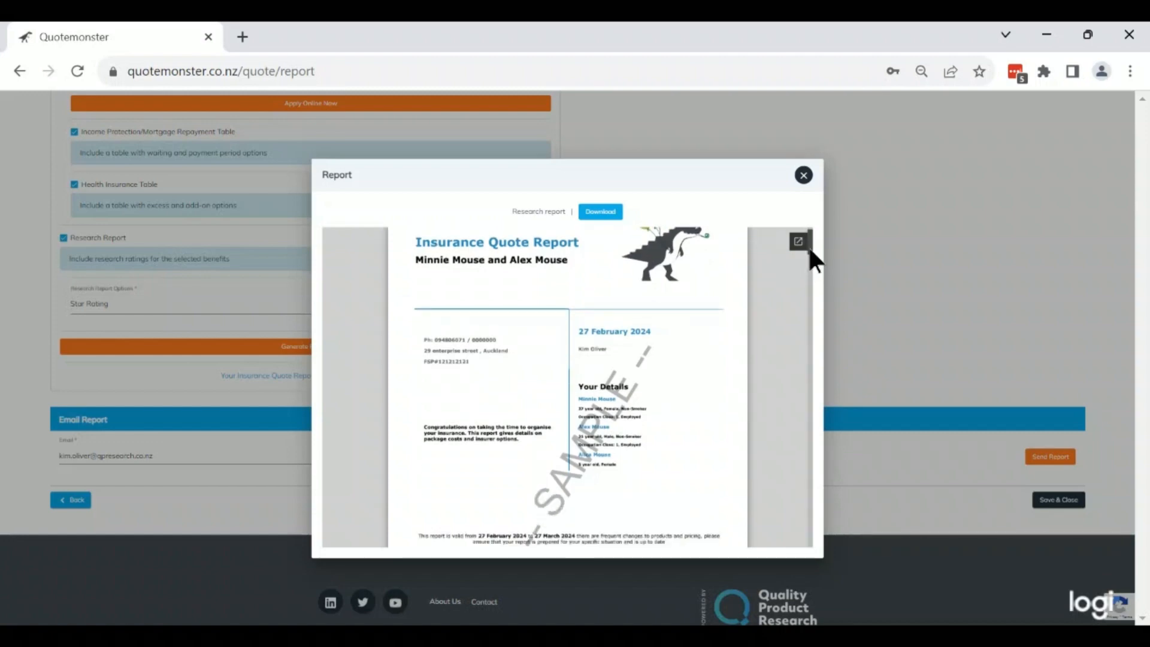
pyautogui.scroll(2, 807, 245)
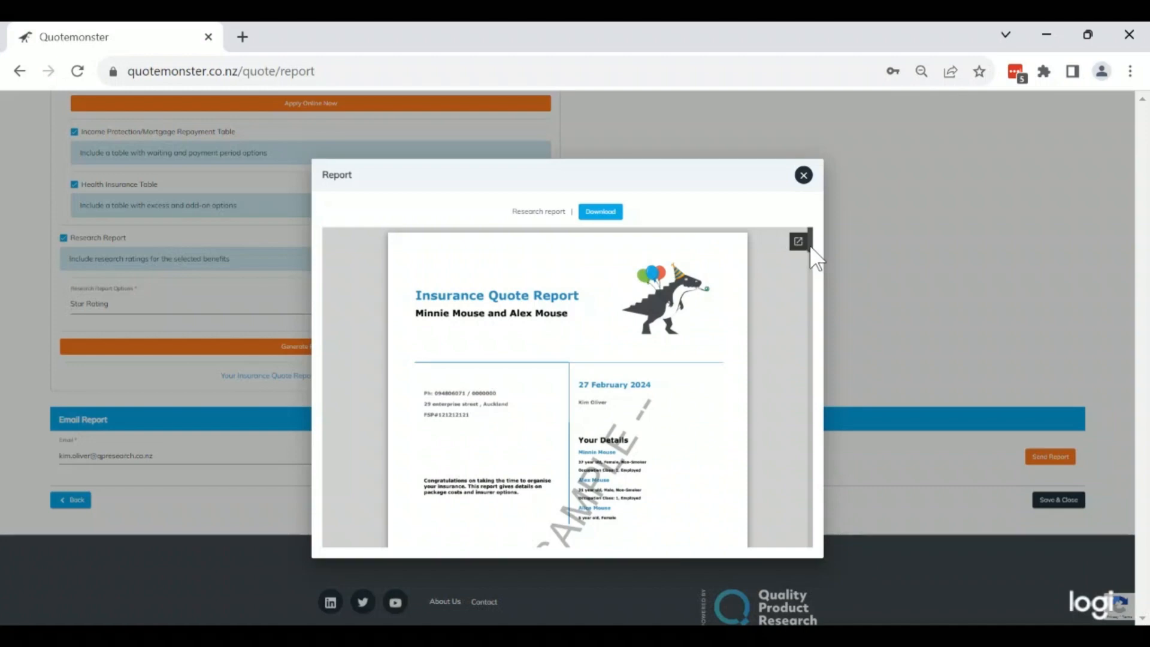
pyautogui.scroll(-2, 808, 243)
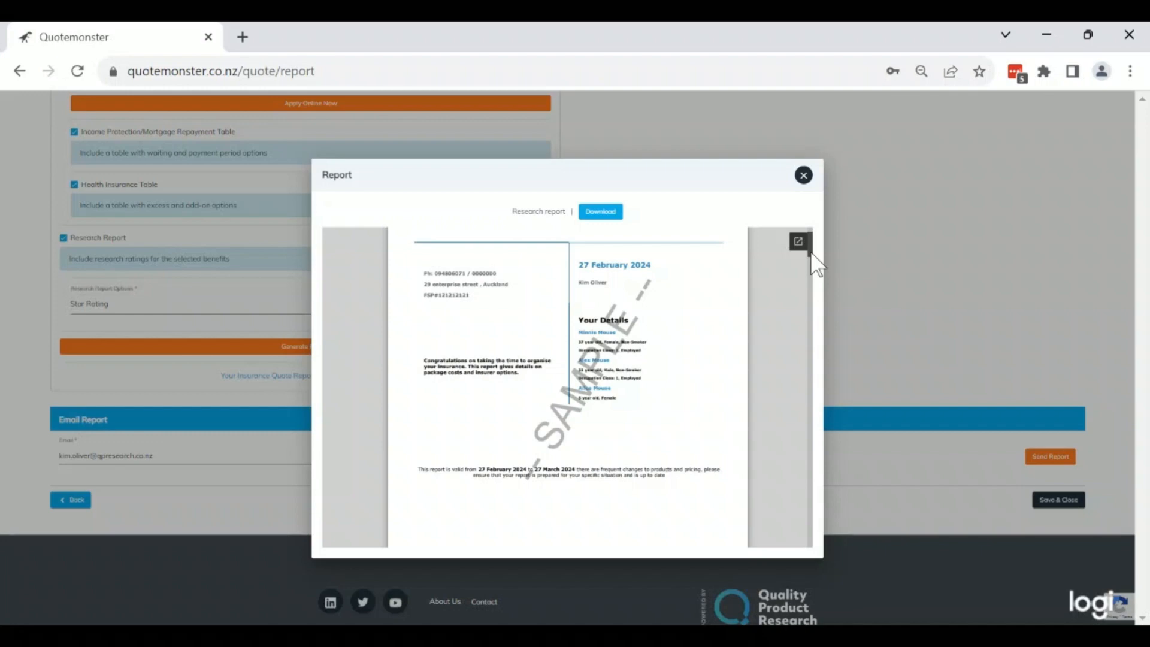
pyautogui.scroll(-3, 810, 252)
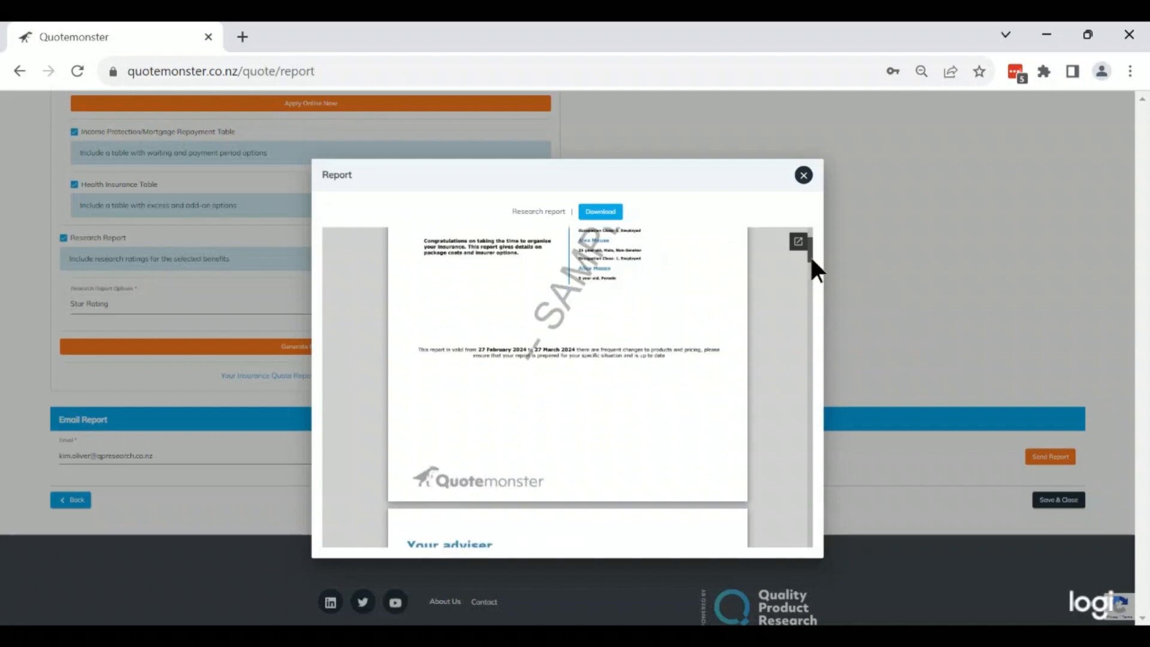
# - Examine the report's quote summary, the income protection and health benefit options in the appendix, and the insurers' quote settings
pyautogui.moveTo(810, 259); pyautogui.dragTo(806, 340)
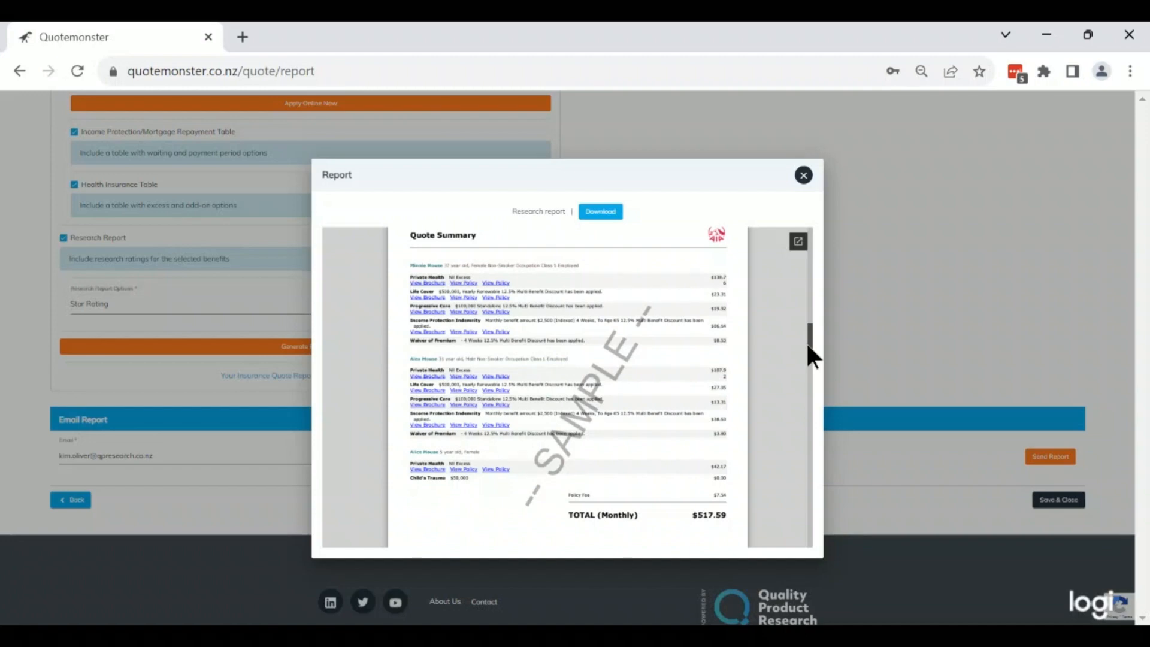
pyautogui.moveTo(807, 345); pyautogui.dragTo(809, 366)
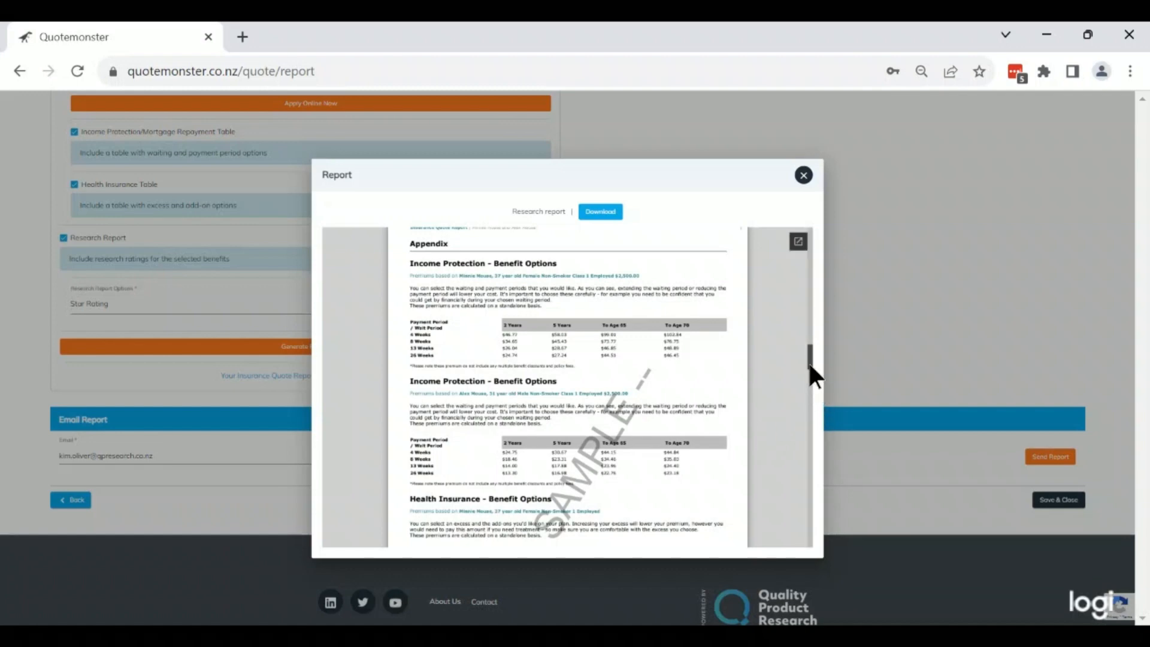
pyautogui.moveTo(810, 364); pyautogui.dragTo(813, 420)
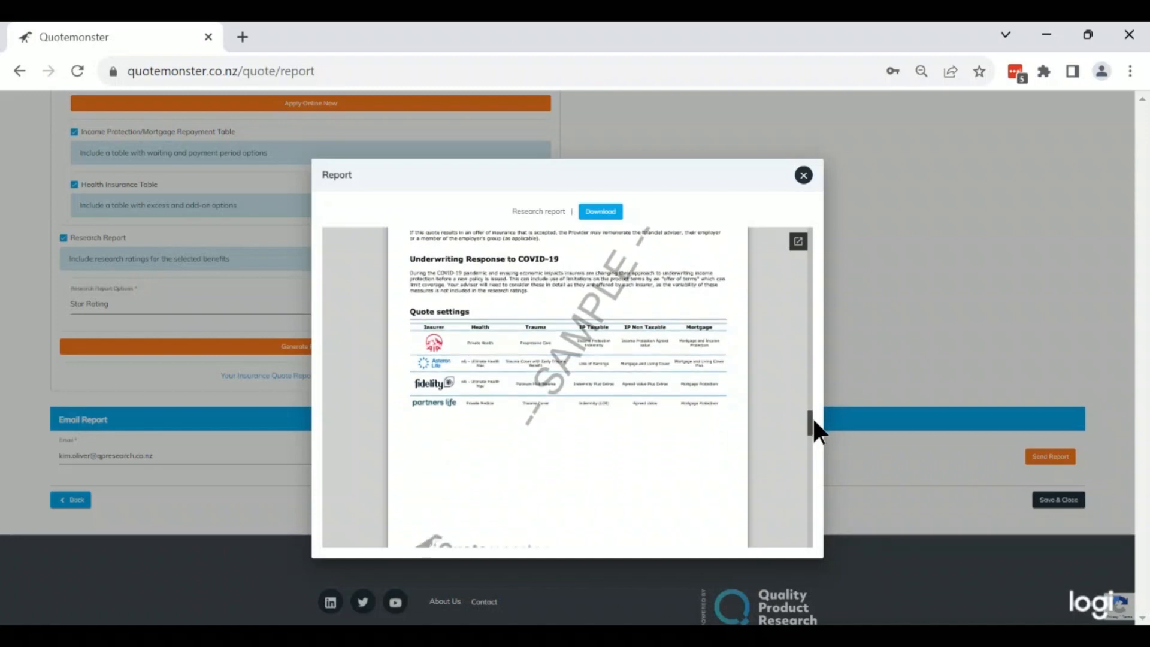
# - Review the research report's package and health rating tables for the adults, and close the report preview
pyautogui.moveTo(813, 418); pyautogui.dragTo(810, 433)
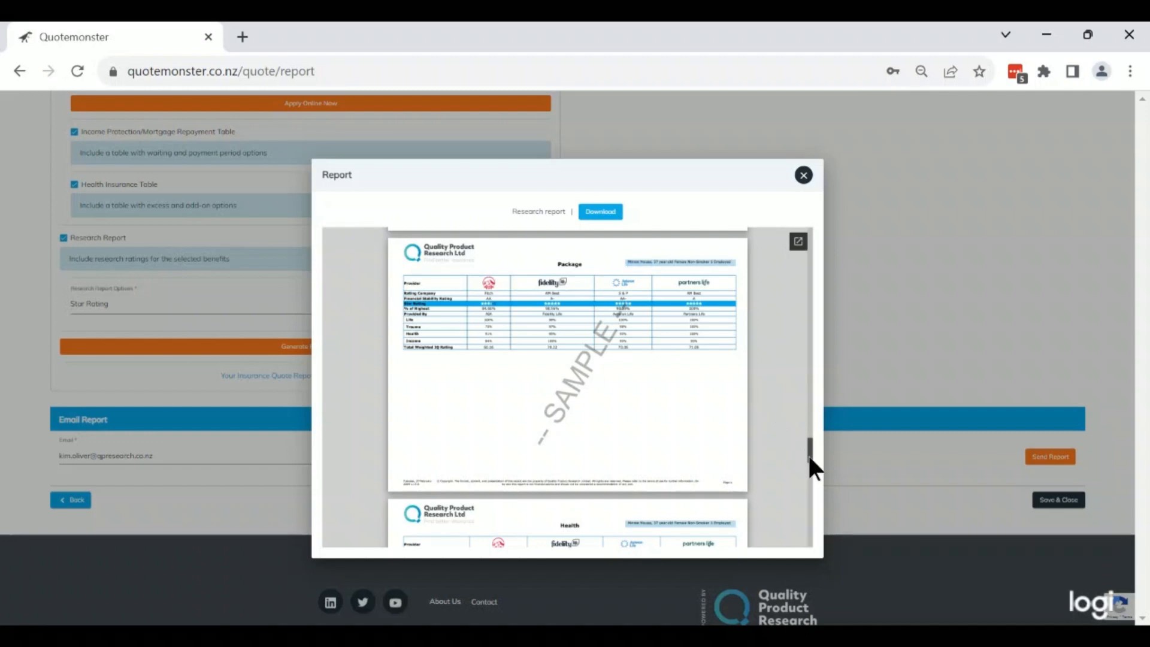
pyautogui.moveTo(807, 454); pyautogui.dragTo(812, 469)
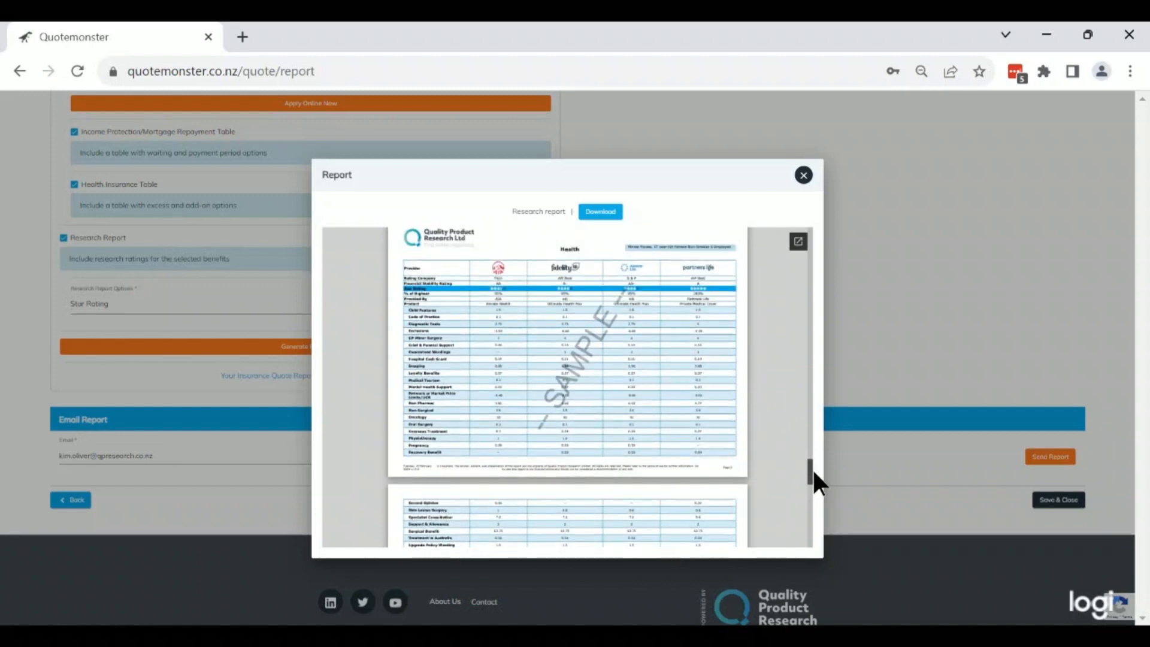
pyautogui.moveTo(812, 469); pyautogui.dragTo(810, 478)
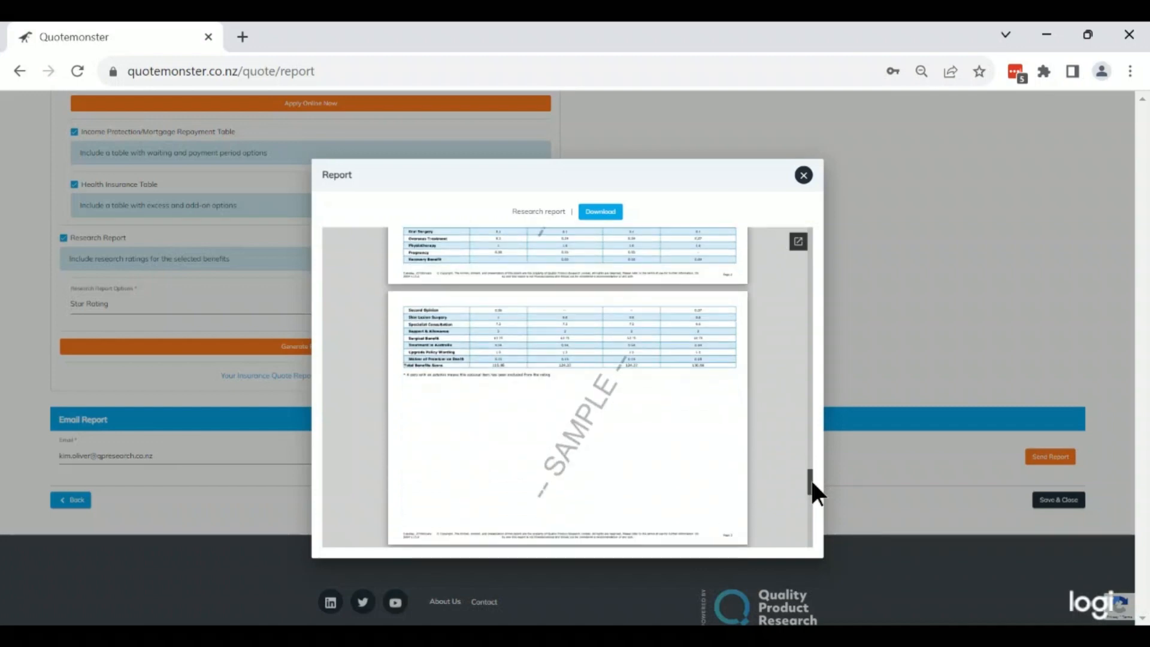
pyautogui.moveTo(811, 482); pyautogui.dragTo(816, 541)
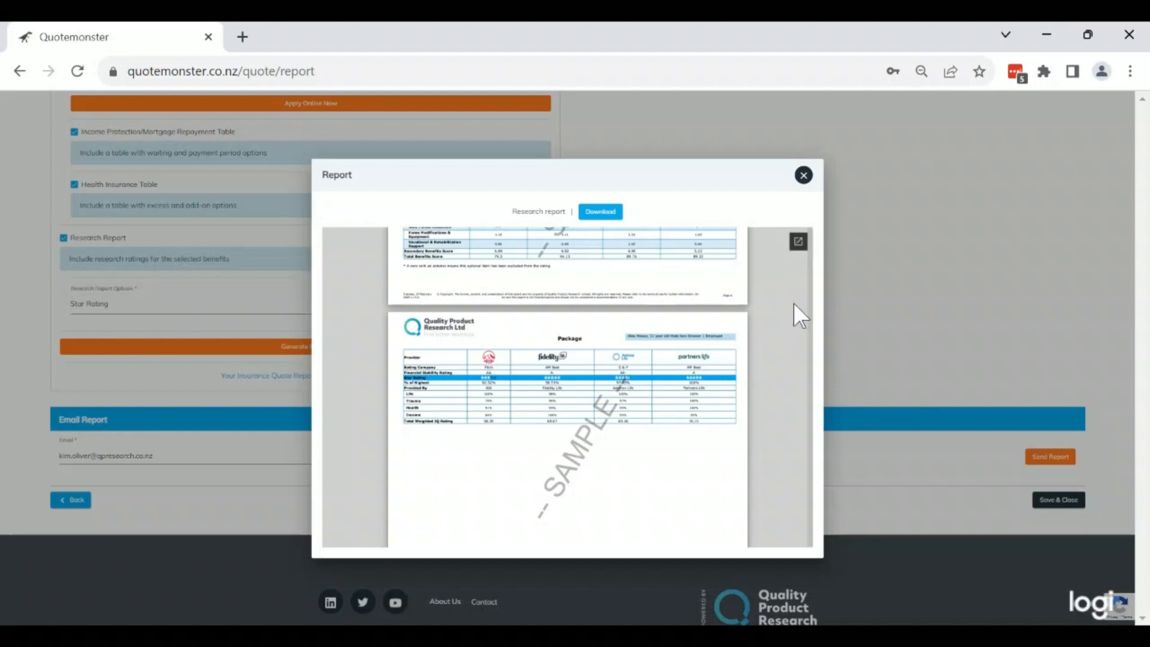
pyautogui.click(803, 179)
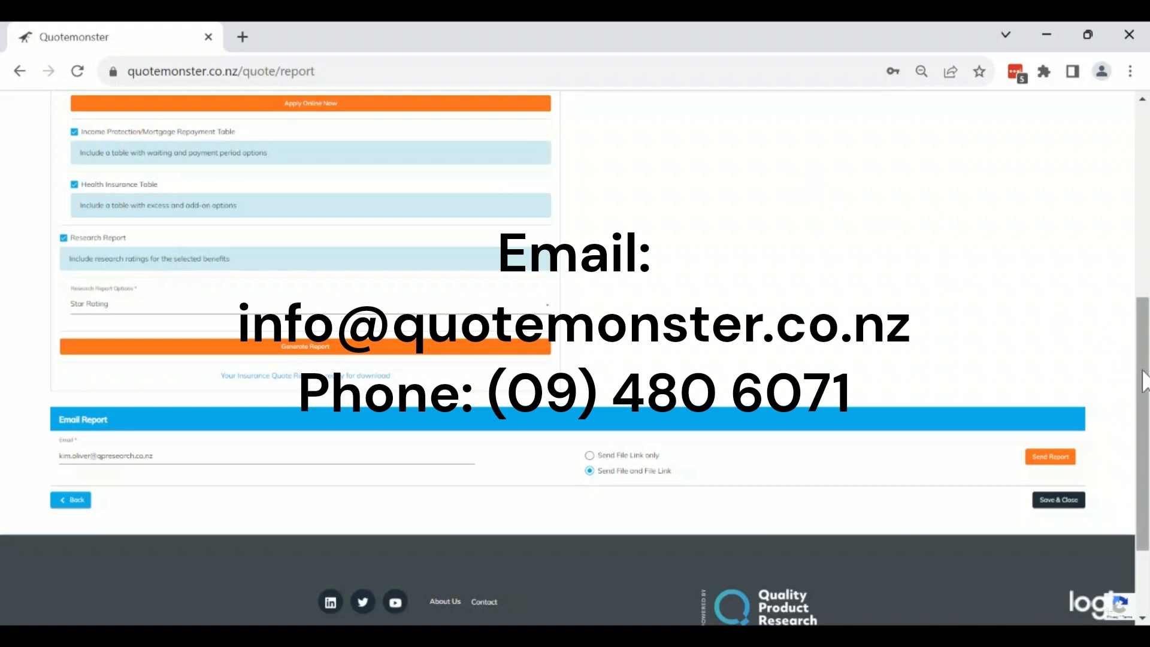
pyautogui.moveTo(1137, 366); pyautogui.dragTo(1141, 160)
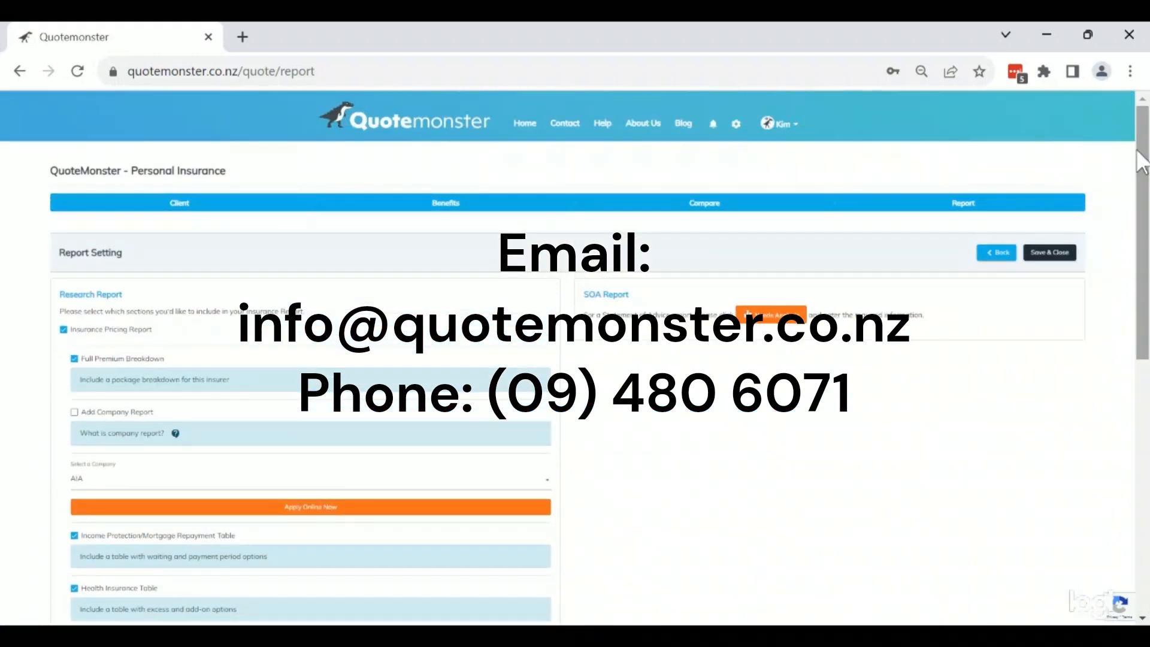